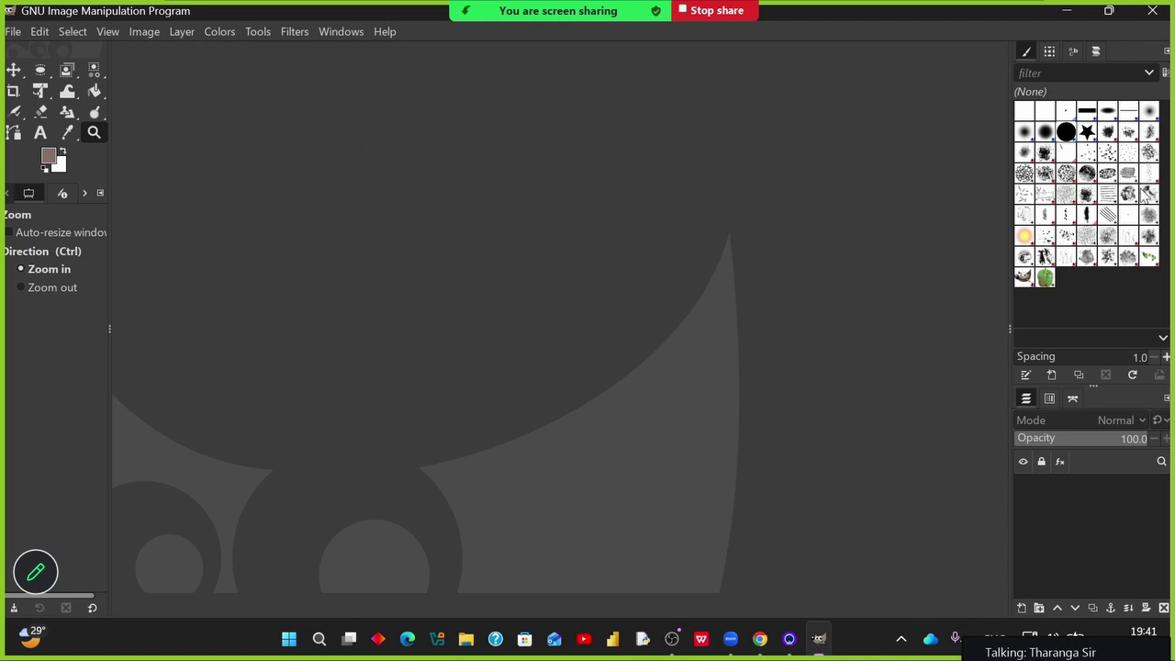
# Step: Switch to Grade 11.pdf in the PDF reader and examine the Selection tools table, highlighting its heading
pyautogui.hotkey('alt', 'Tab')
pyautogui.scroll(2, 679, 340)
pyautogui.scroll(3, 655, 346)
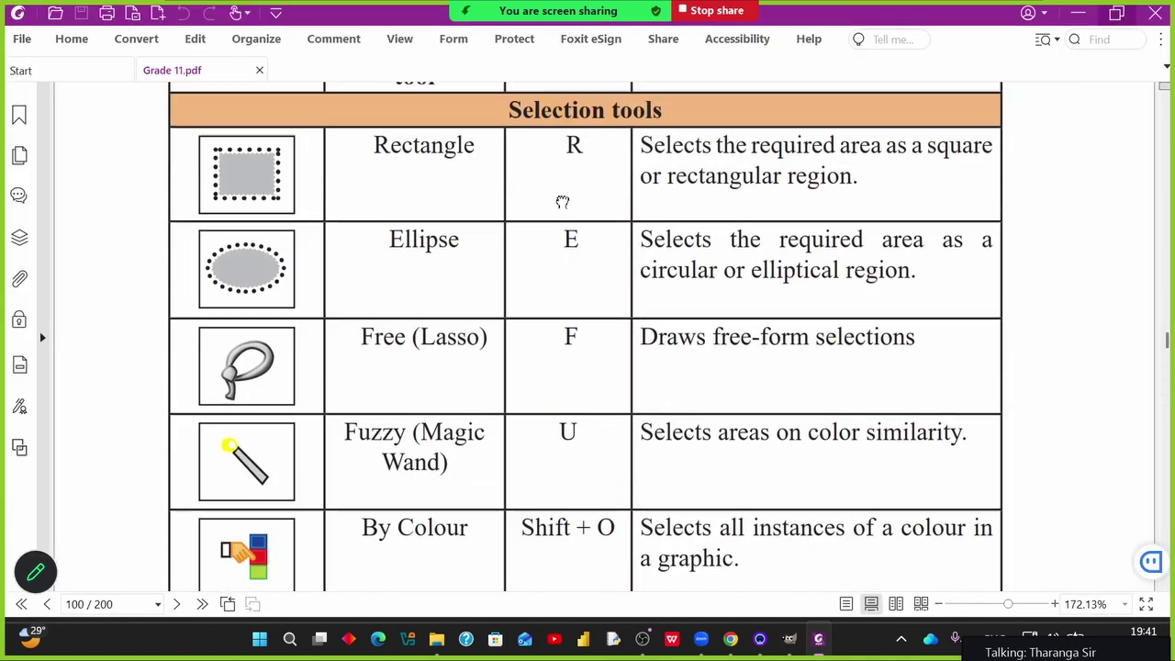
pyautogui.moveTo(562, 202); pyautogui.dragTo(559, 185)
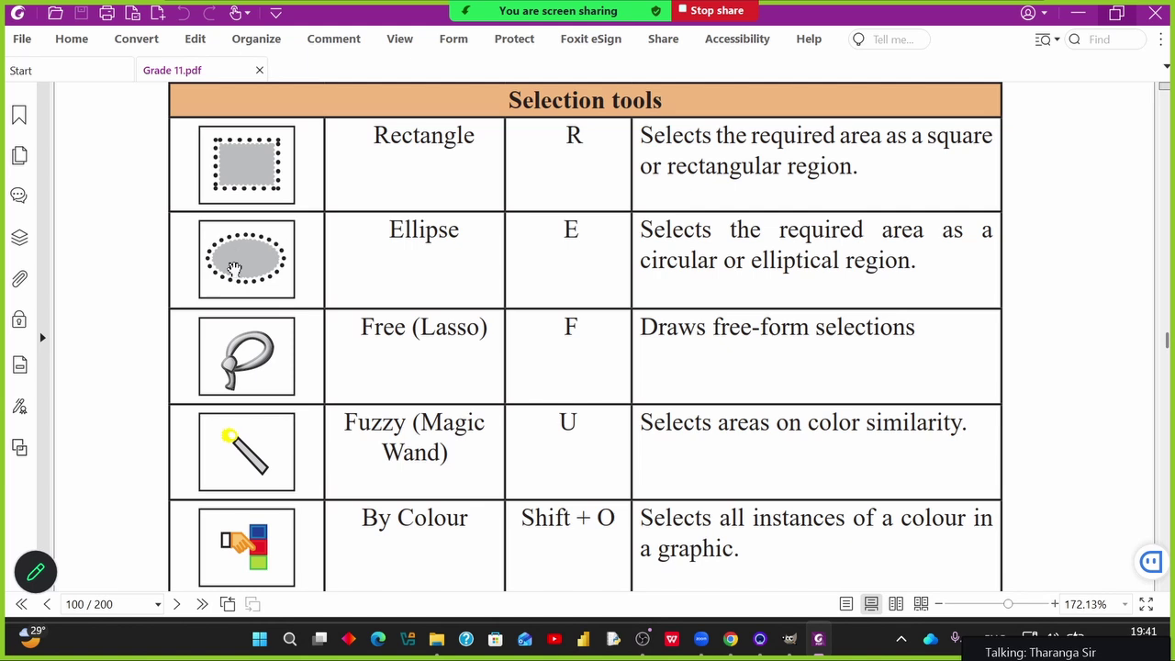
pyautogui.scroll(2, 471, 226)
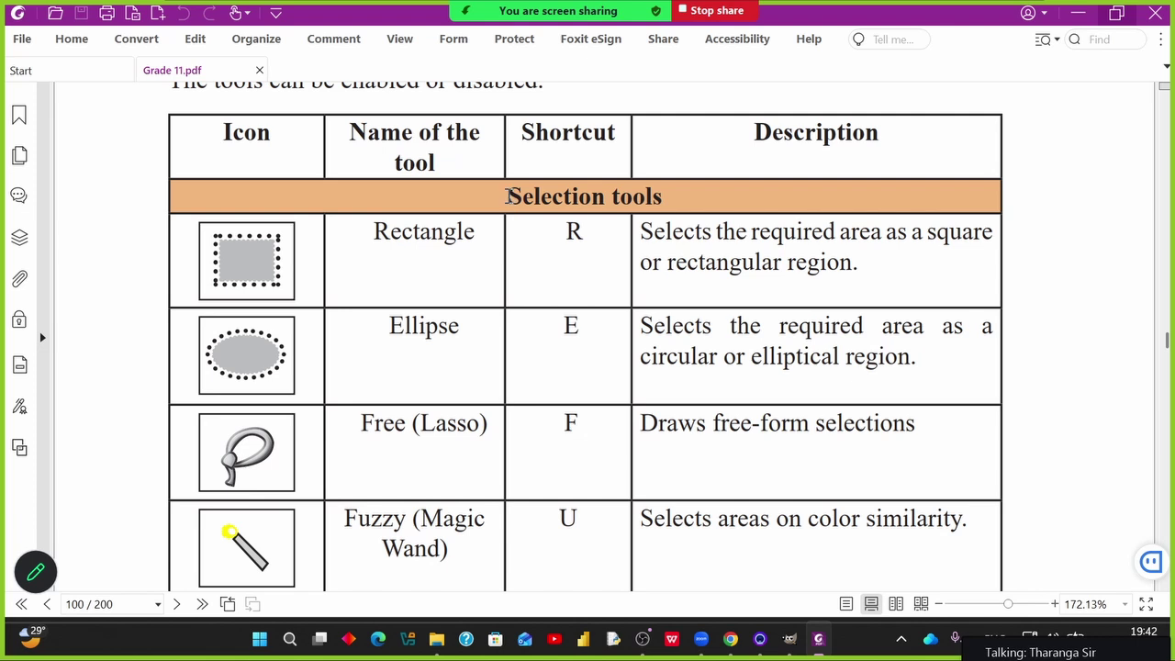
pyautogui.moveTo(508, 196); pyautogui.dragTo(673, 192)
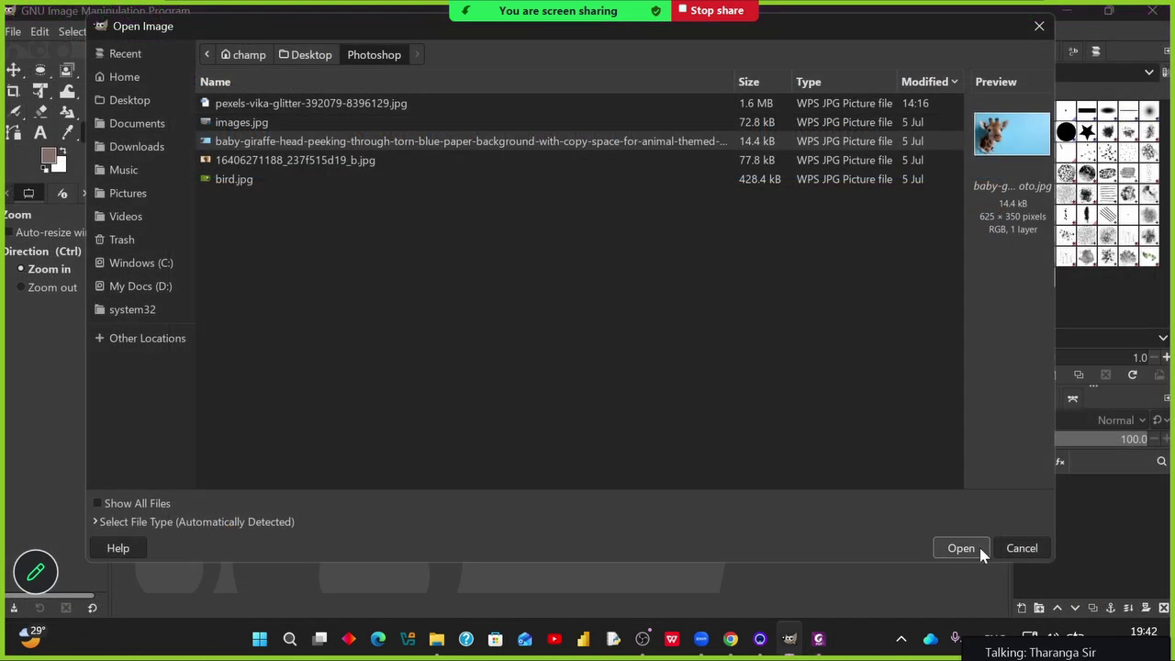
# Step: Open the baby giraffe JPG picture from the Photoshop folder
pyautogui.click(978, 545)
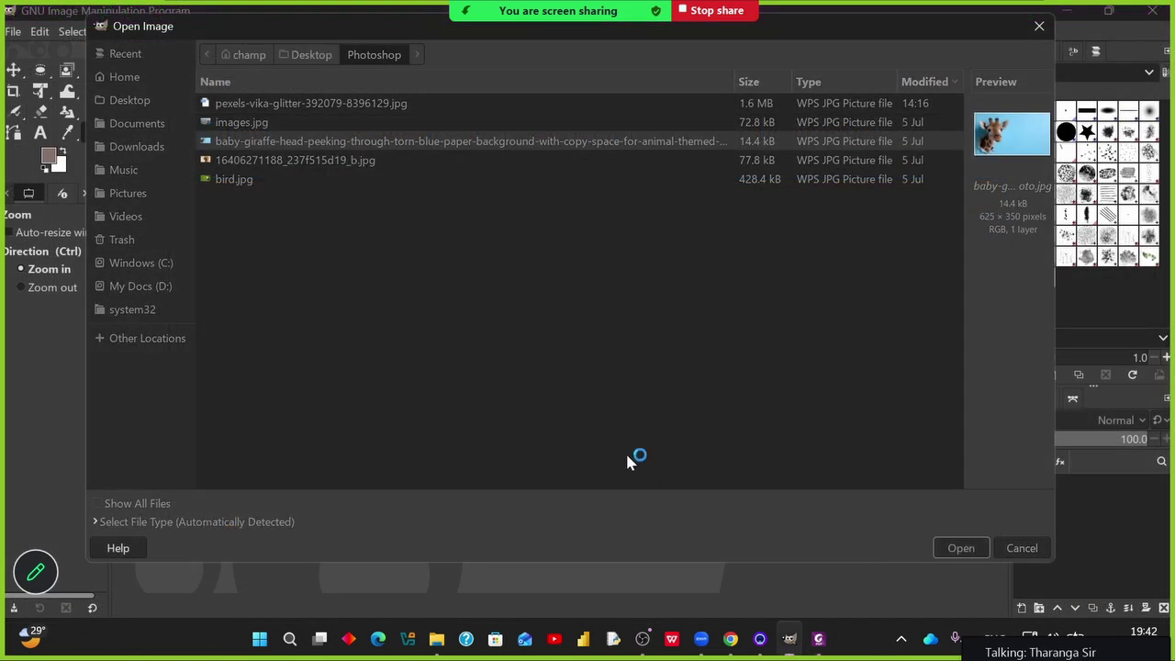
pyautogui.click(518, 276)
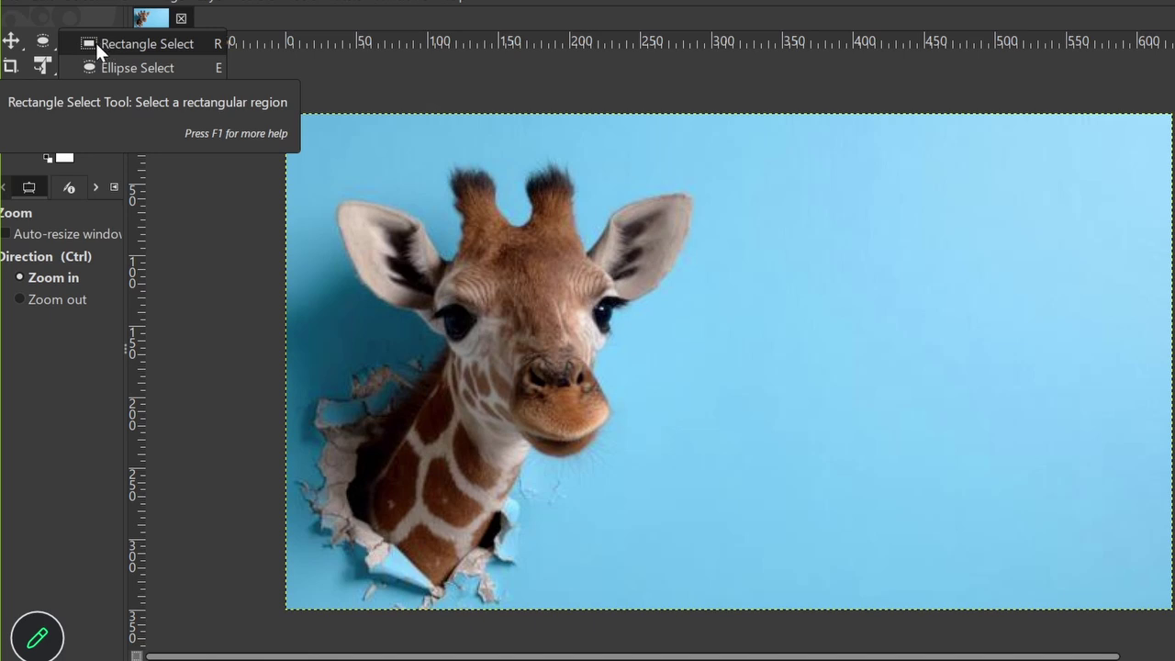
# Step: Draw a rectangular selection about 330 px wide around the giraffe's head and replace it with one about 308 px wide across the muzzle
pyautogui.click(107, 45)
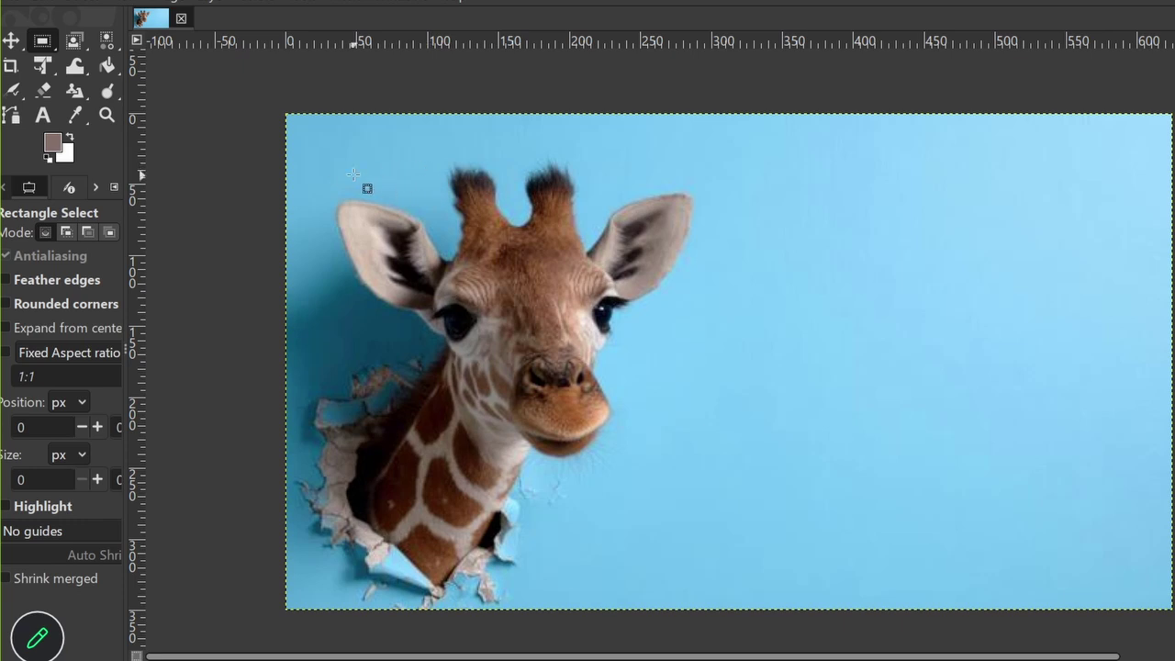
pyautogui.moveTo(320, 157); pyautogui.dragTo(787, 470)
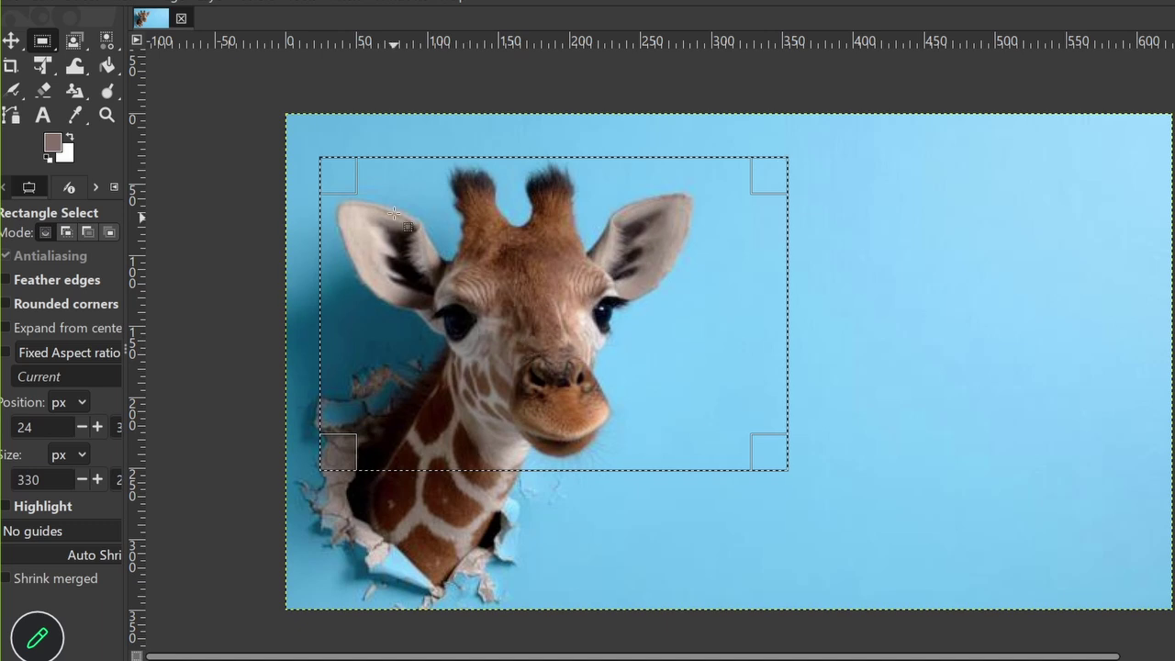
pyautogui.click(939, 249)
pyautogui.moveTo(307, 332); pyautogui.dragTo(743, 468)
# Step: Draw an elliptical selection around the giraffe's head and shift the layer slightly with the Move tool
pyautogui.click(53, 49)
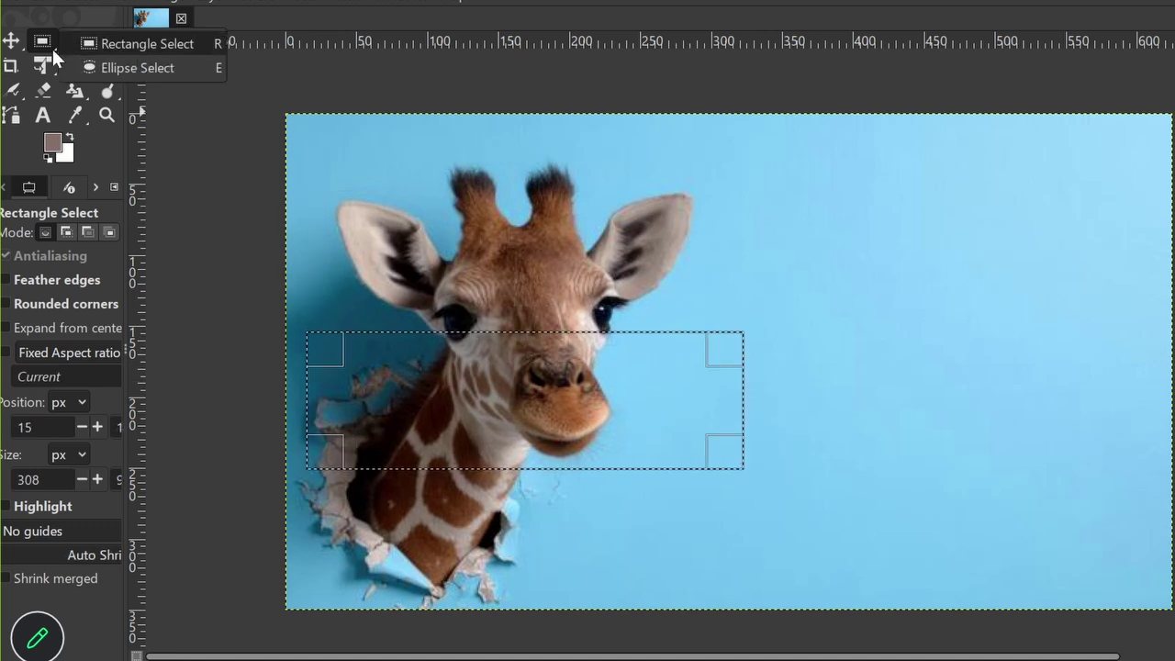
pyautogui.click(155, 68)
pyautogui.moveTo(308, 154); pyautogui.dragTo(825, 493)
pyautogui.press('m')
pyautogui.moveTo(825, 493); pyautogui.dragTo(808, 488)
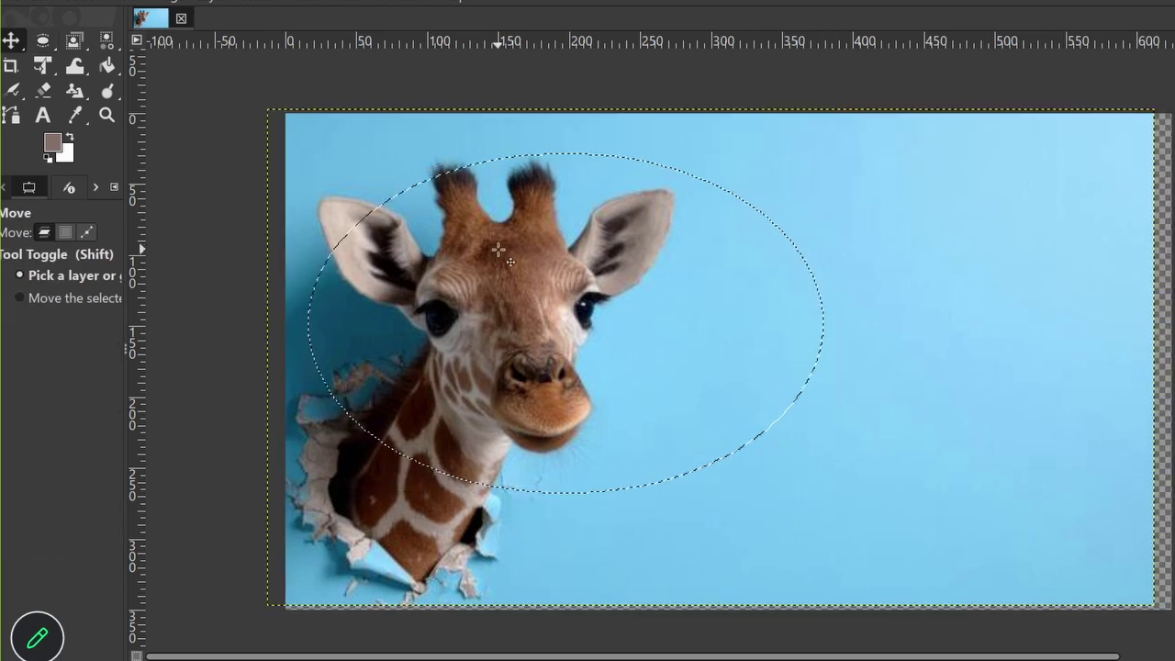
# Step: Float the elliptical selection and move the floating piece toward the plain blue background
pyautogui.rightClick(511, 249)
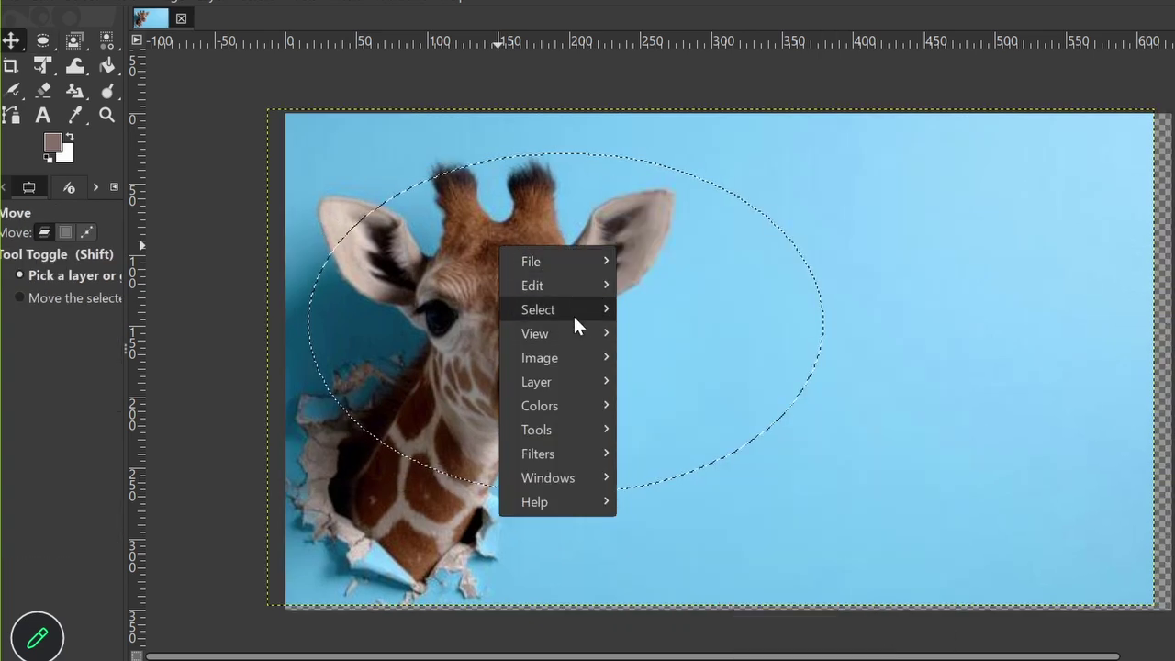
pyautogui.moveTo(576, 312)
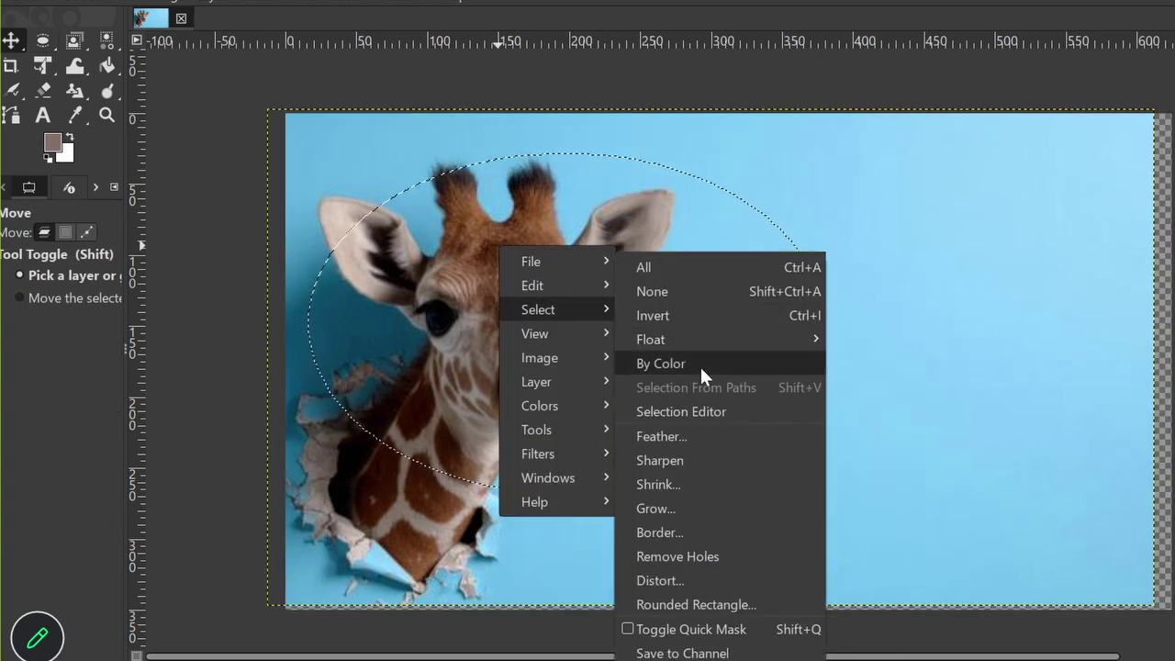
pyautogui.click(938, 342)
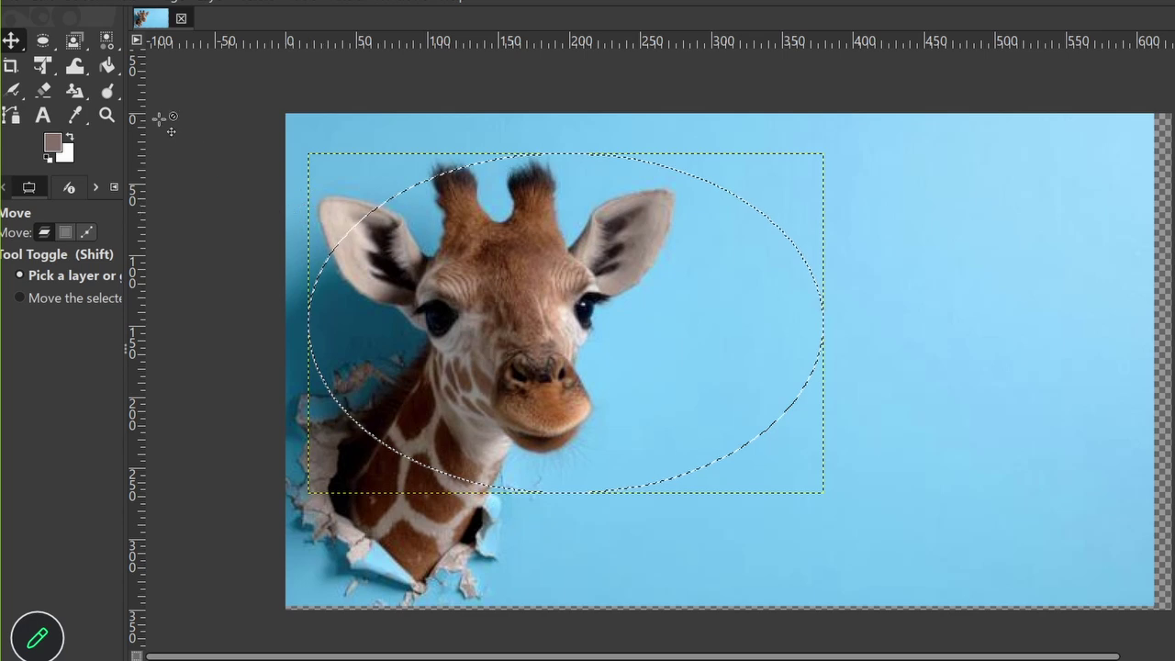
pyautogui.moveTo(53, 42)
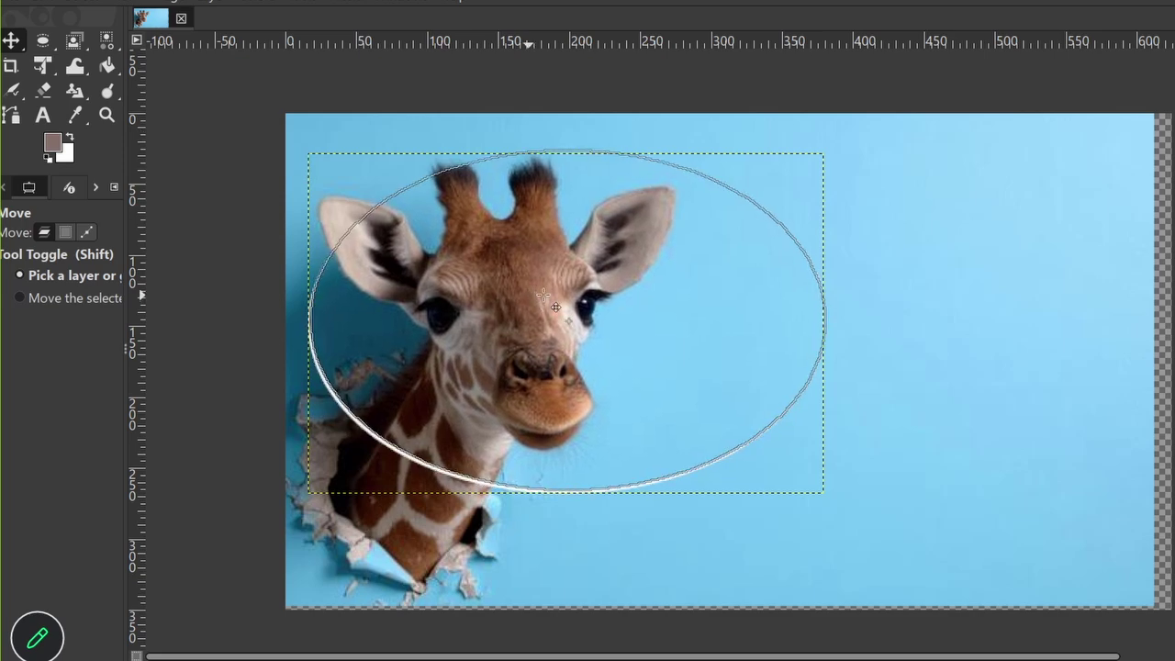
pyautogui.moveTo(545, 328); pyautogui.dragTo(739, 416)
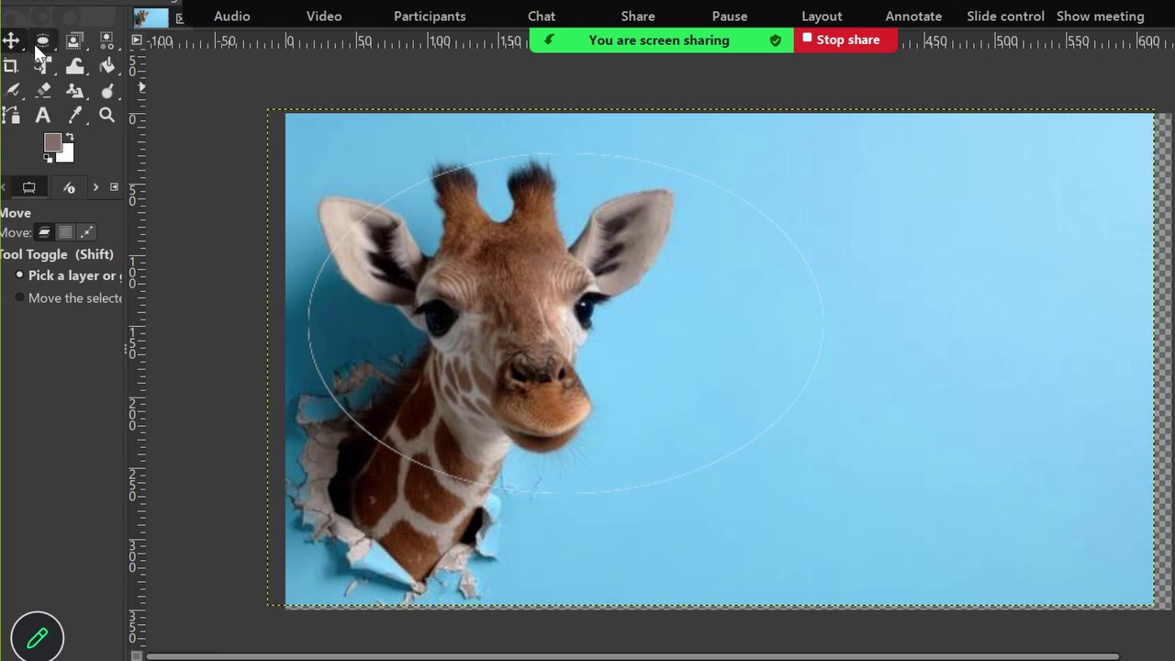
# Step: Undo the layer move and the selections made on the giraffe picture
pyautogui.rightClick(42, 42)
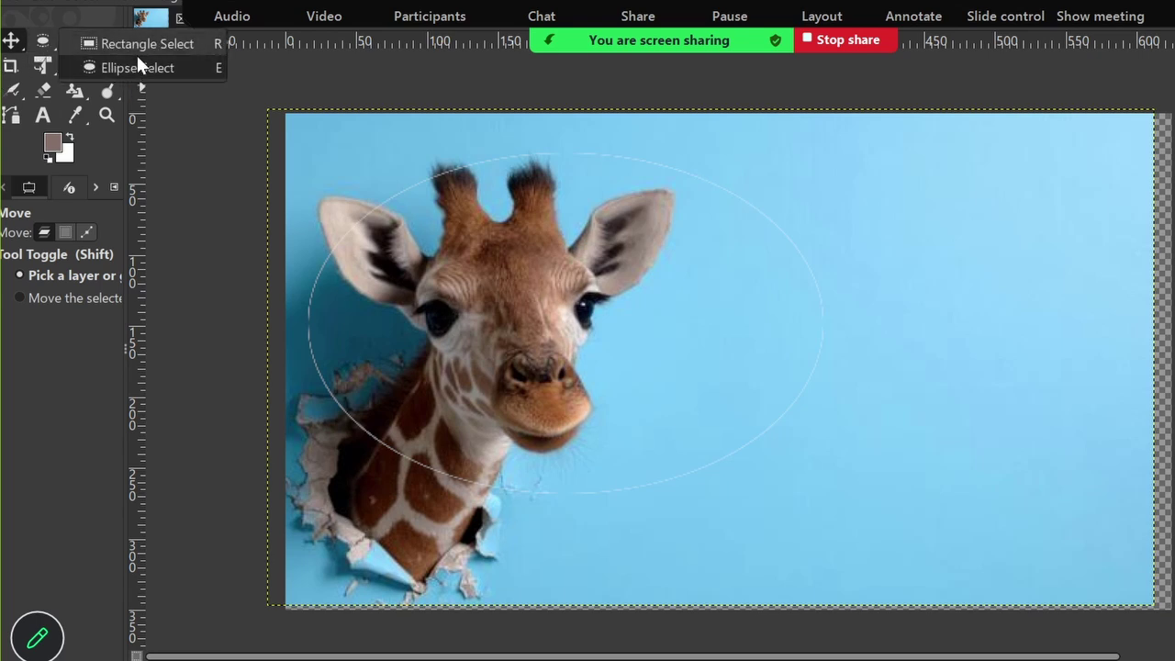
pyautogui.click(229, 135)
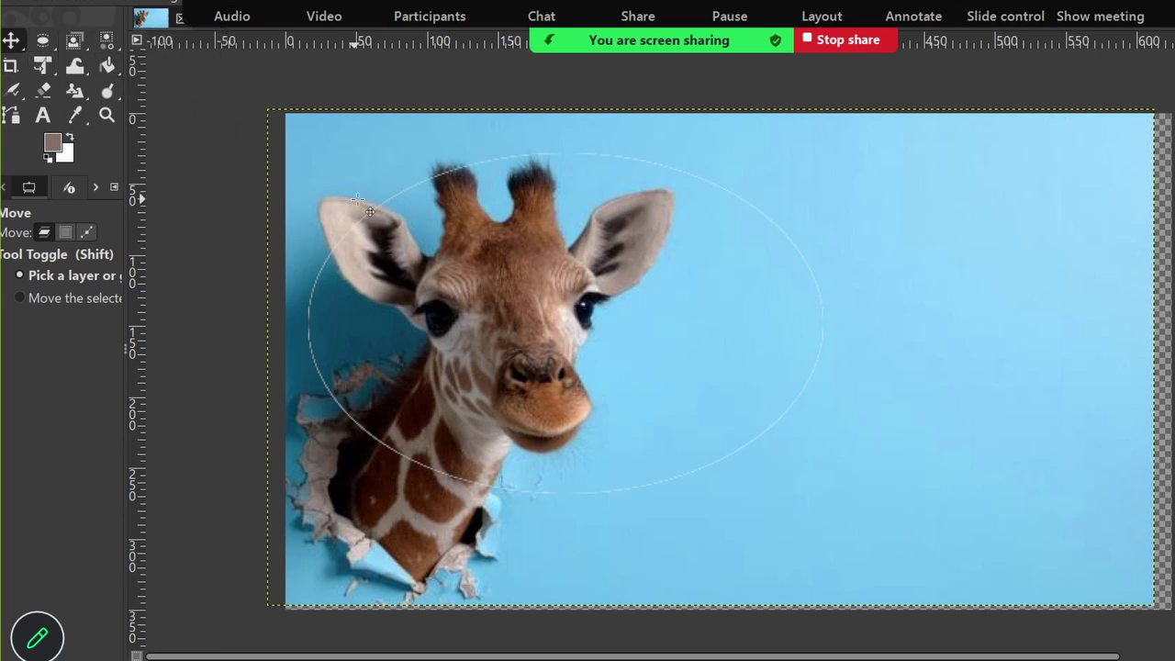
pyautogui.hotkey('ctrl', 'z')
pyautogui.hotkey('ctrl', 'z')
pyautogui.hotkey('ctrl', 'z')
pyautogui.hotkey('ctrl', 'z')
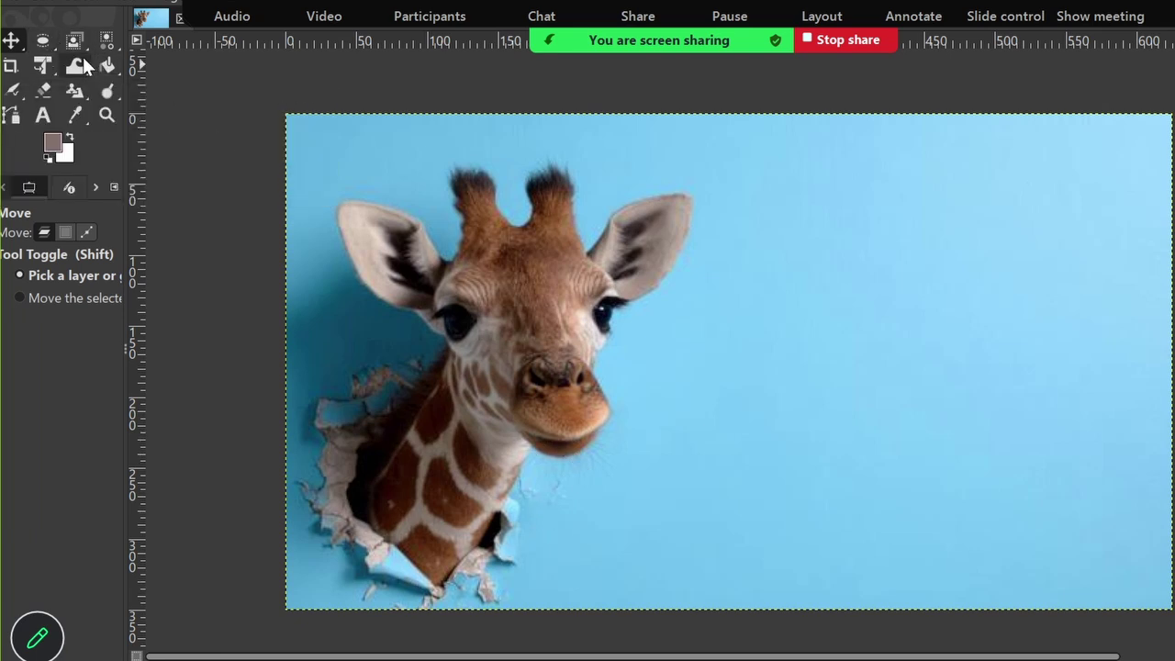
# Step: Switch to Grade 11.pdf, read the Free (Lasso) entry and the selection tools listed below it, and return to GIMP
pyautogui.moveTo(81, 40)
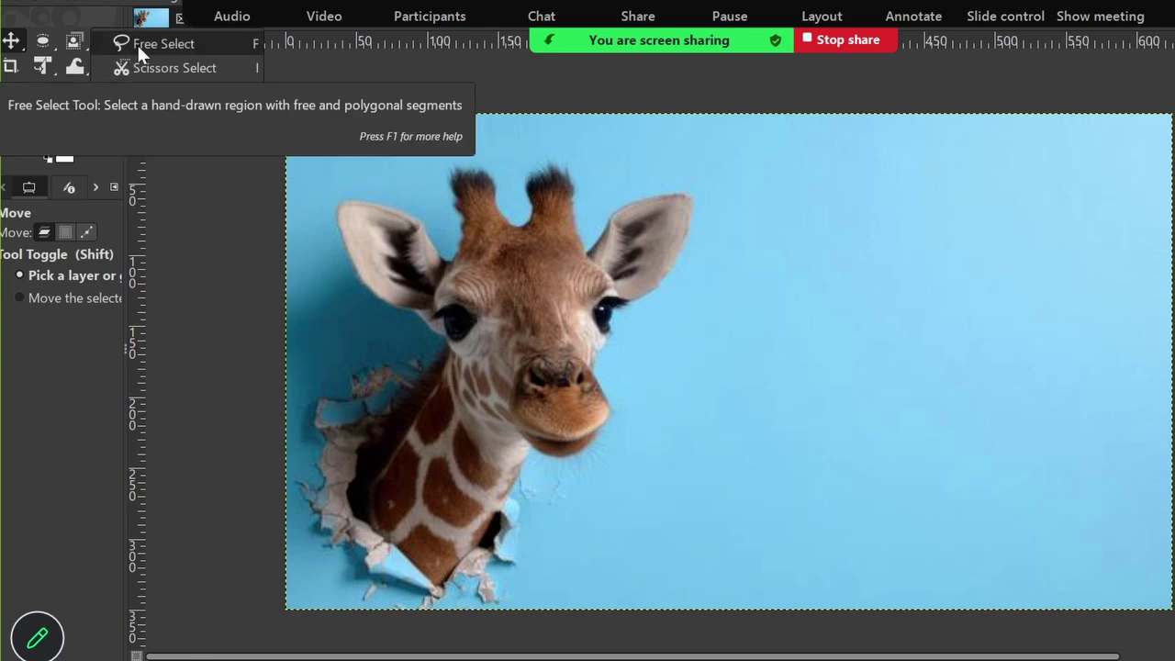
pyautogui.hotkey('alt', 'Tab')
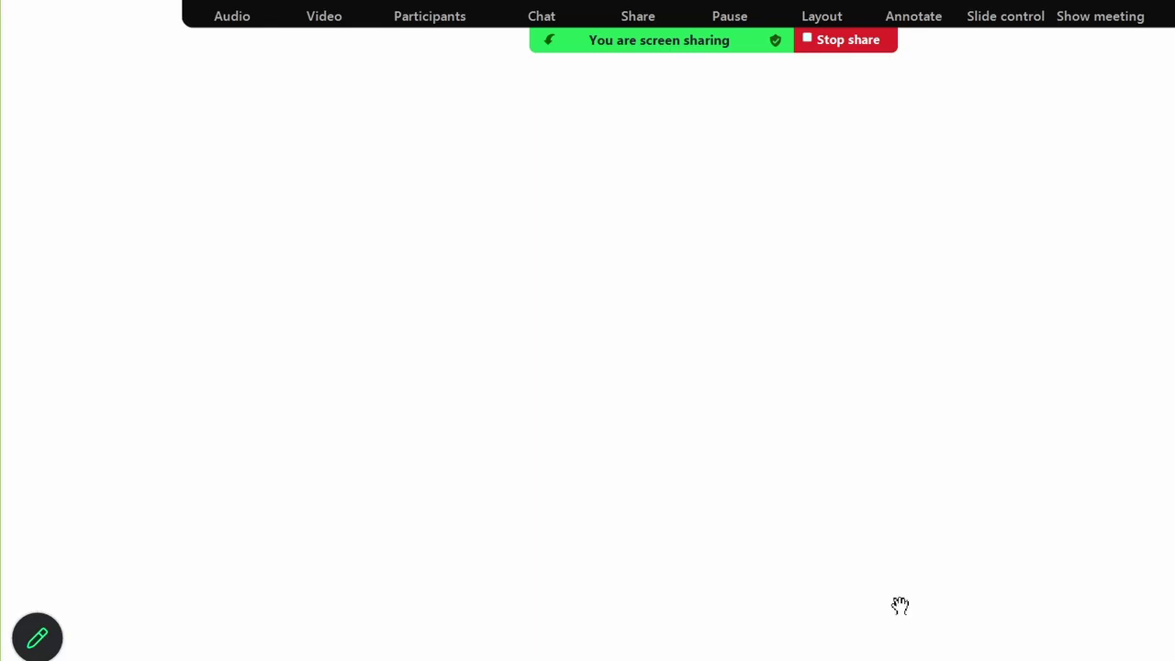
pyautogui.scroll(-3, 390, 312)
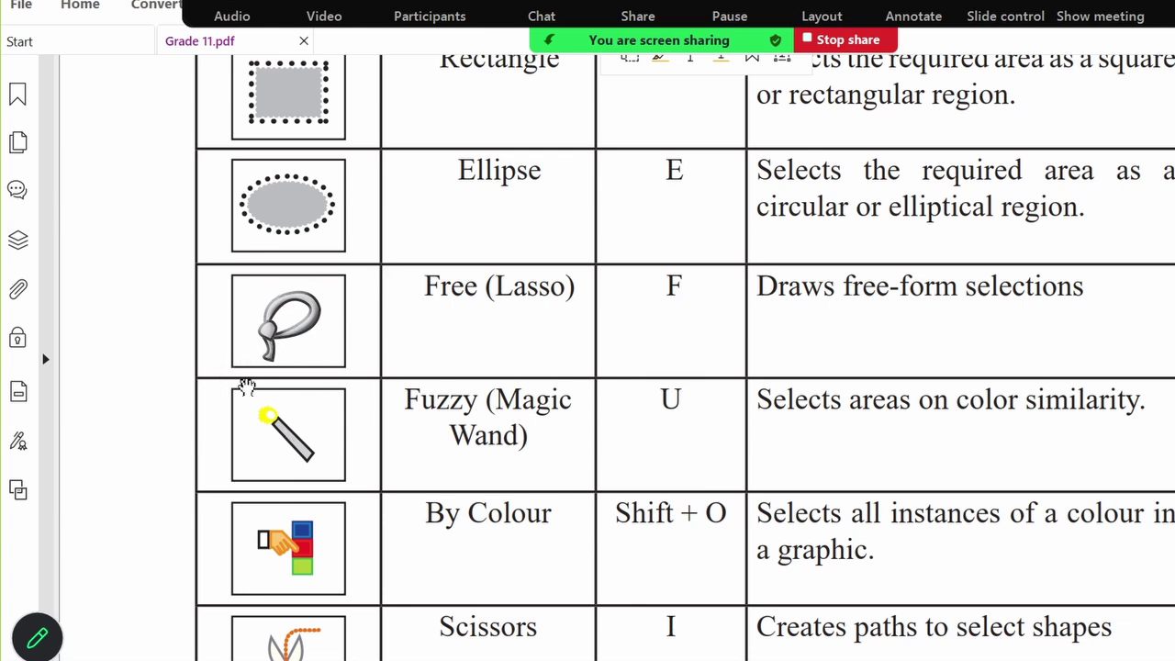
pyautogui.scroll(-1, 400, 328)
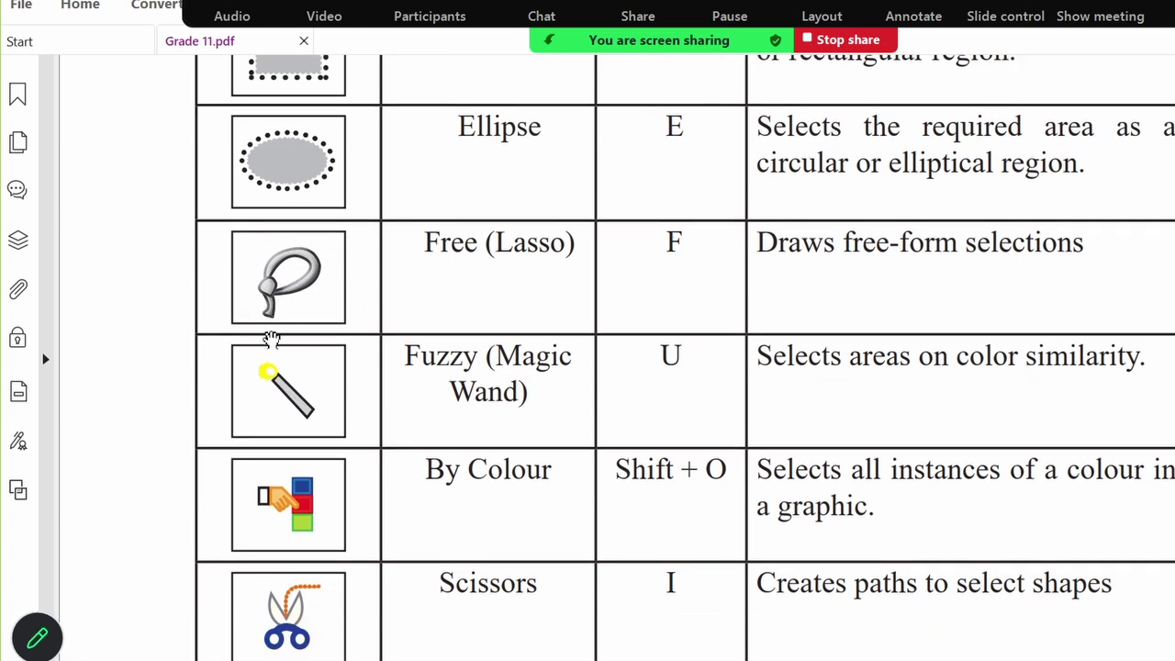
pyautogui.hotkey('alt', 'Tab')
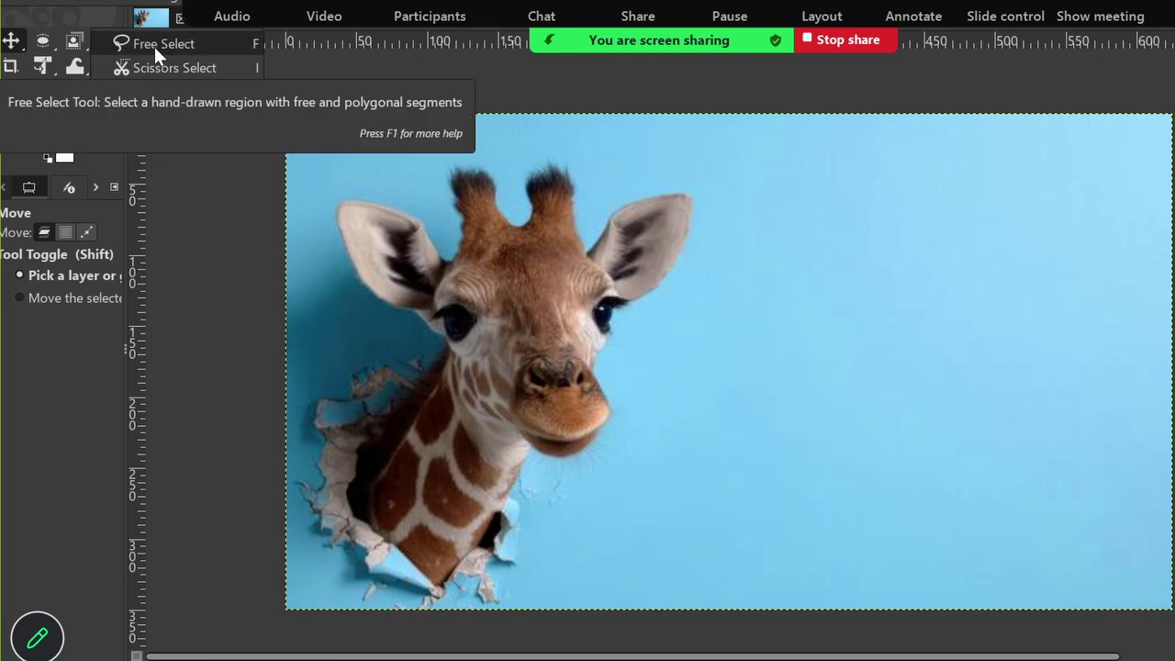
pyautogui.click(154, 46)
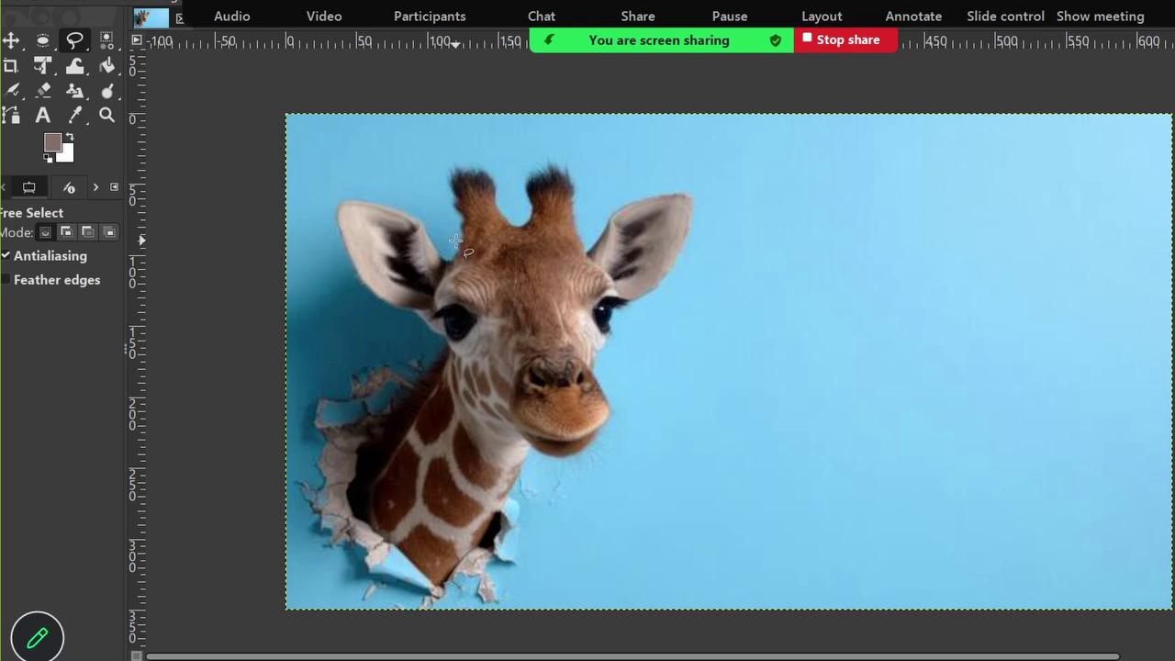
pyautogui.moveTo(458, 255)
pyautogui.mouseDown()
pyautogui.moveTo(454, 166)
pyautogui.moveTo(494, 175)
pyautogui.moveTo(513, 224)
pyautogui.moveTo(529, 217)
pyautogui.moveTo(532, 171)
pyautogui.moveTo(565, 162)
pyautogui.moveTo(582, 237)
pyautogui.moveTo(635, 195)
pyautogui.moveTo(688, 192)
pyautogui.moveTo(686, 229)
pyautogui.moveTo(624, 303)
pyautogui.mouseUp()
pyautogui.moveTo(616, 317); pyautogui.dragTo(603, 416)
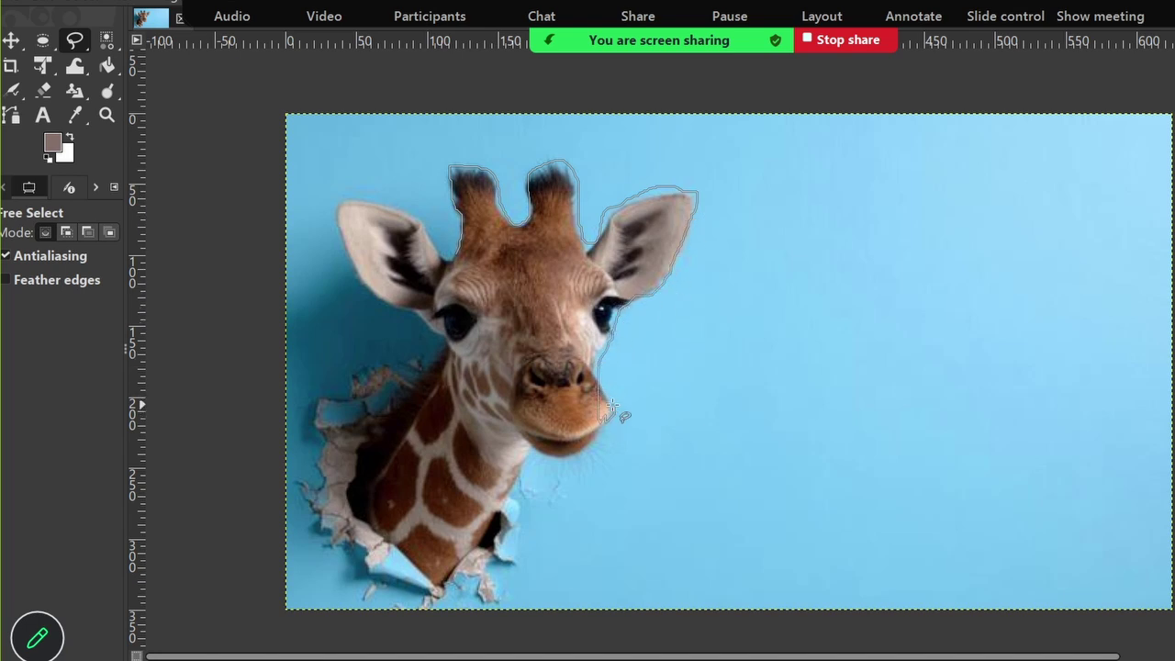
pyautogui.press('Escape')
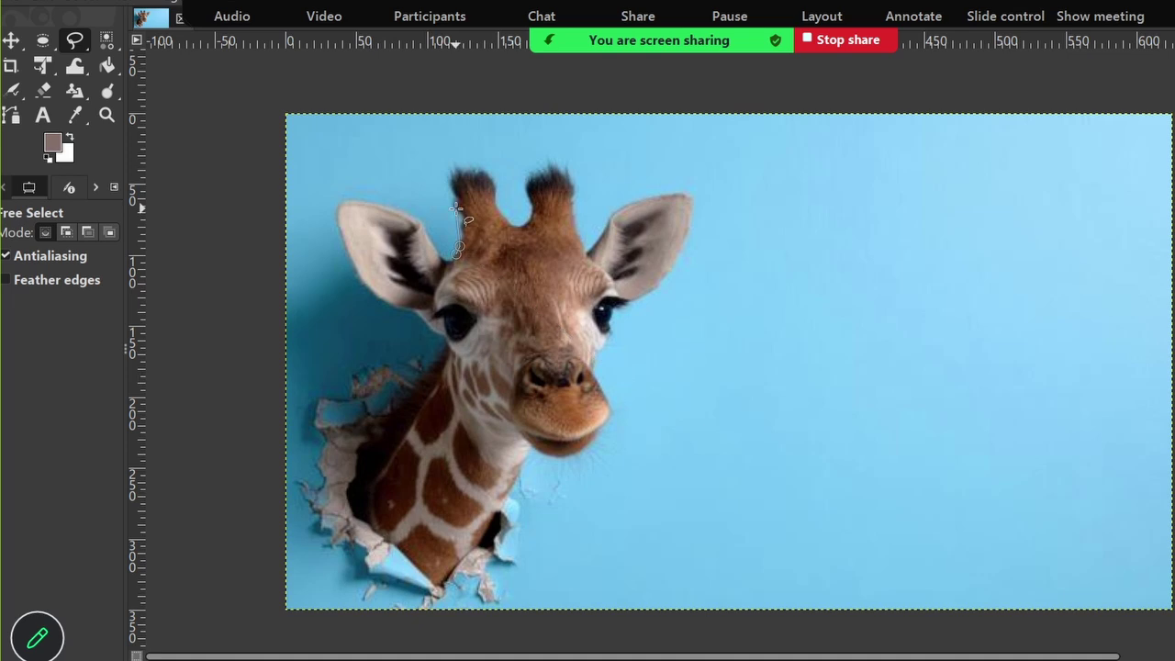
# Step: Trace a closed Free Select outline around the giraffe's horns, ears, head and neck
pyautogui.moveTo(458, 252)
pyautogui.mouseDown()
pyautogui.moveTo(453, 165)
pyautogui.moveTo(485, 163)
pyautogui.moveTo(523, 222)
pyautogui.moveTo(521, 165)
pyautogui.moveTo(568, 157)
pyautogui.moveTo(586, 173)
pyautogui.moveTo(579, 221)
pyautogui.moveTo(591, 238)
pyautogui.moveTo(632, 202)
pyautogui.moveTo(694, 191)
pyautogui.moveTo(675, 233)
pyautogui.moveTo(686, 245)
pyautogui.moveTo(678, 238)
pyautogui.moveTo(660, 286)
pyautogui.moveTo(604, 315)
pyautogui.moveTo(597, 364)
pyautogui.moveTo(621, 427)
pyautogui.moveTo(569, 459)
pyautogui.moveTo(523, 453)
pyautogui.moveTo(486, 544)
pyautogui.moveTo(444, 583)
pyautogui.moveTo(413, 587)
pyautogui.moveTo(359, 496)
pyautogui.moveTo(433, 353)
pyautogui.moveTo(355, 272)
pyautogui.moveTo(341, 198)
pyautogui.moveTo(403, 210)
pyautogui.moveTo(450, 255)
pyautogui.mouseUp()
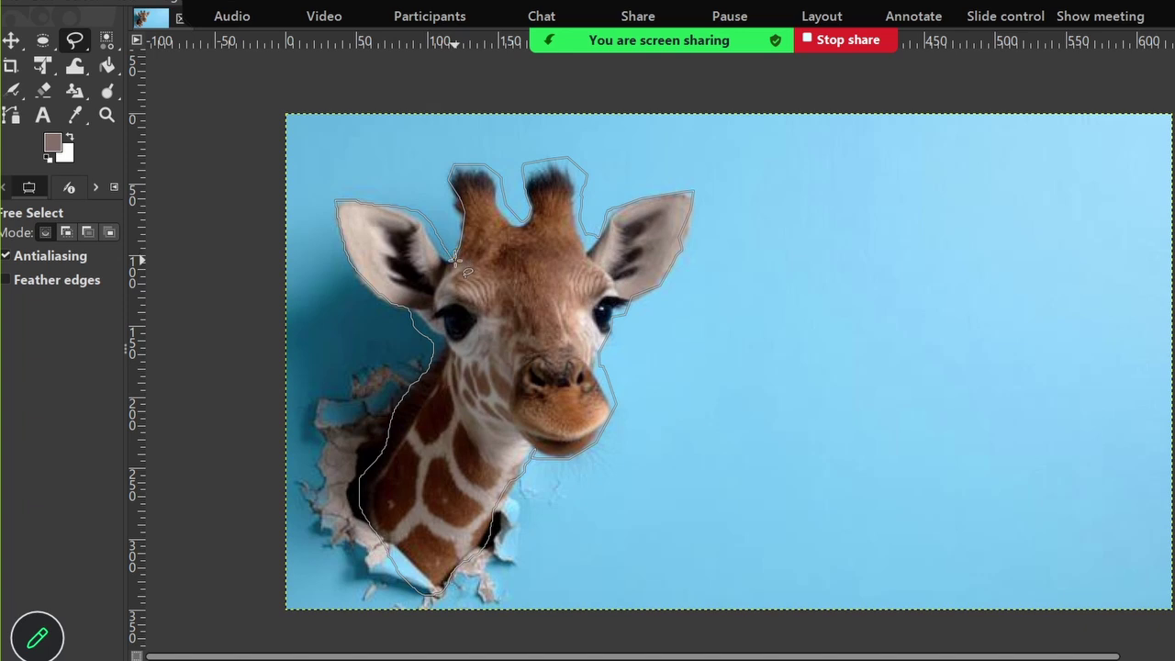
pyautogui.click(457, 255)
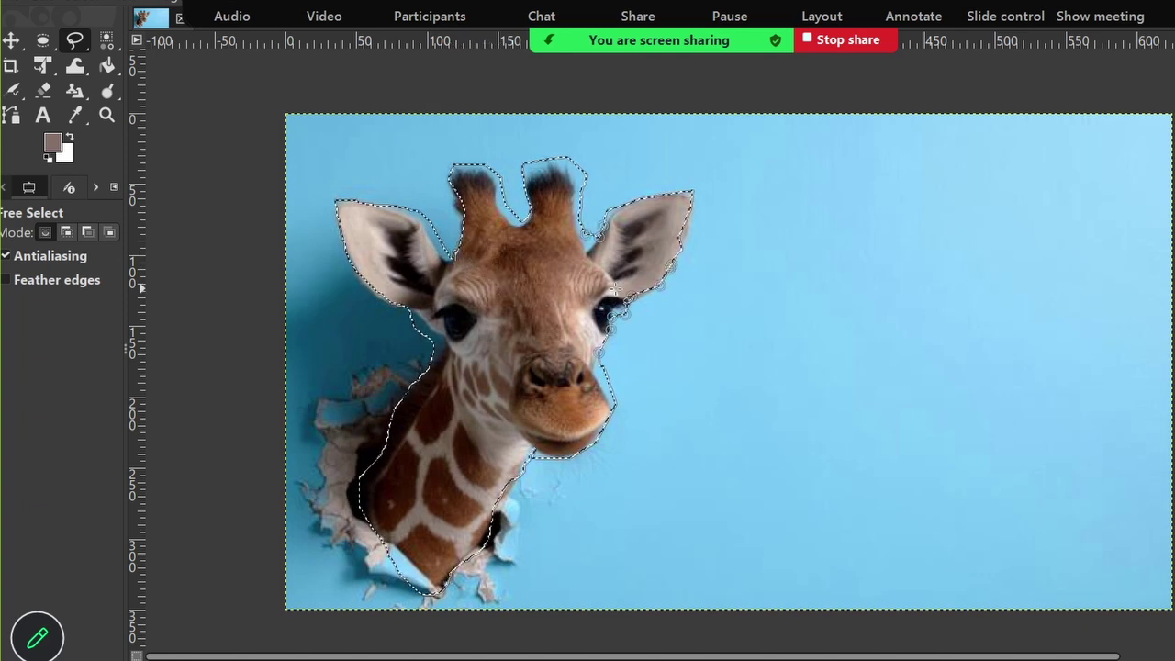
# Step: Float the traced giraffe selection and move it onto the plain blue background with the Move tool
pyautogui.rightClick(495, 266)
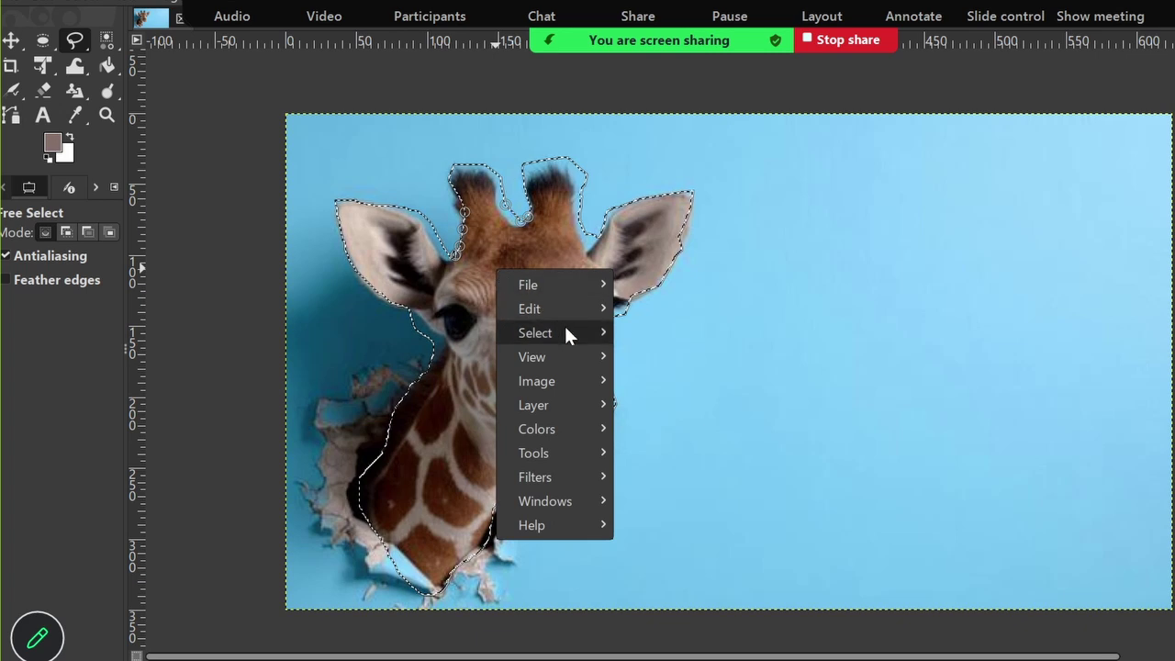
pyautogui.moveTo(564, 332)
pyautogui.moveTo(753, 342)
pyautogui.click(859, 337)
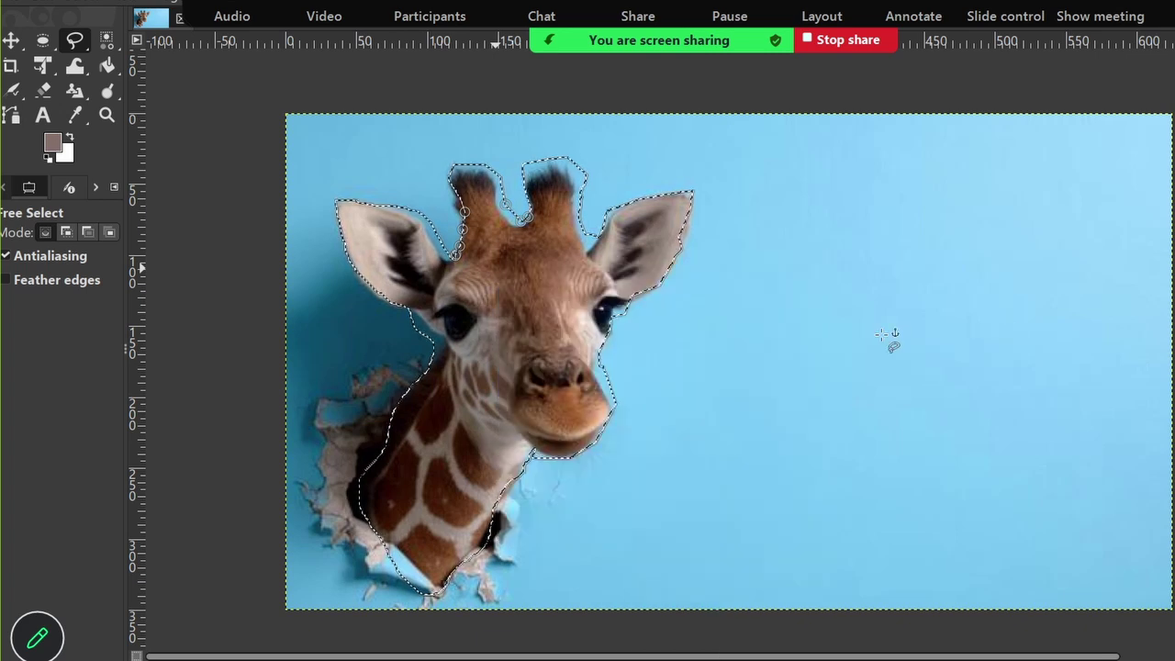
pyautogui.click(11, 40)
pyautogui.moveTo(517, 299); pyautogui.dragTo(924, 290)
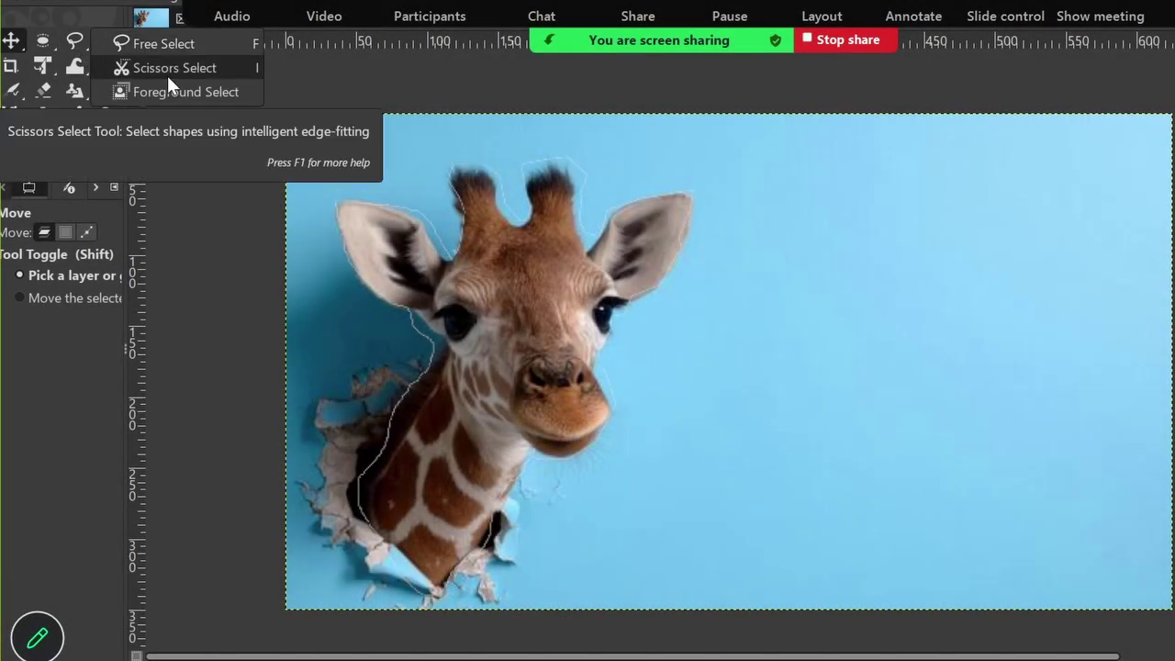
# Step: Trace a closed Scissors Select path around the giraffe, following its horns, both ears, muzzle and neck, back to the starting point
pyautogui.click(167, 74)
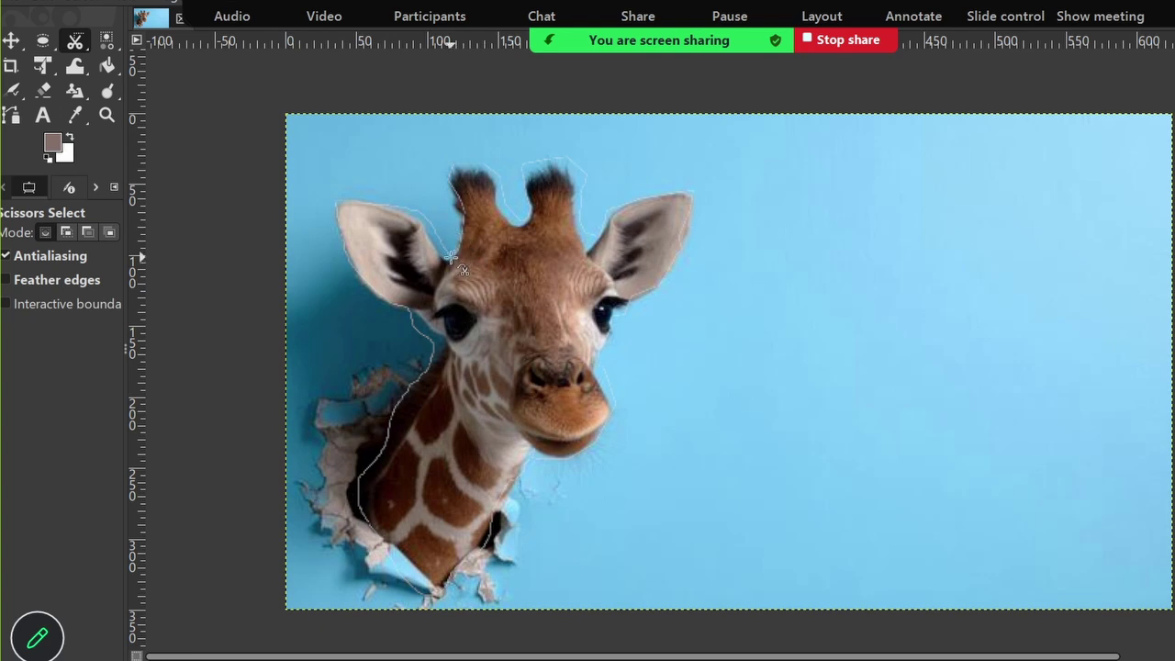
pyautogui.click(452, 214)
pyautogui.click(437, 179)
pyautogui.click(450, 155)
pyautogui.click(478, 155)
pyautogui.click(509, 182)
pyautogui.click(509, 201)
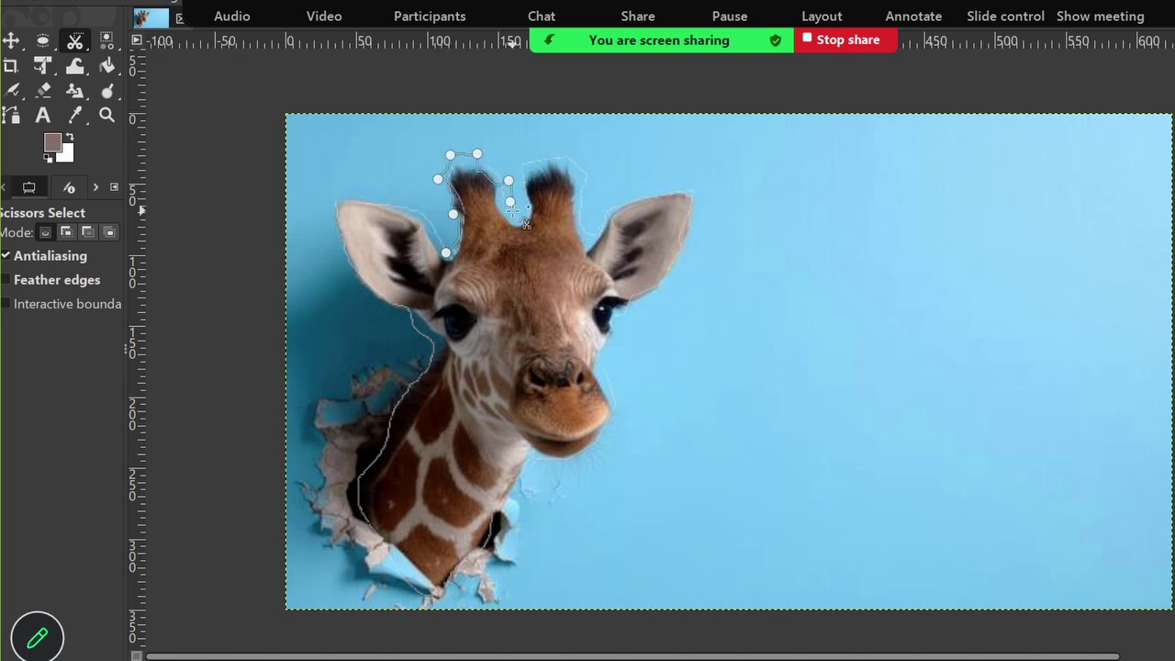
pyautogui.click(518, 166)
pyautogui.click(544, 153)
pyautogui.click(571, 150)
pyautogui.click(596, 174)
pyautogui.click(584, 200)
pyautogui.click(603, 201)
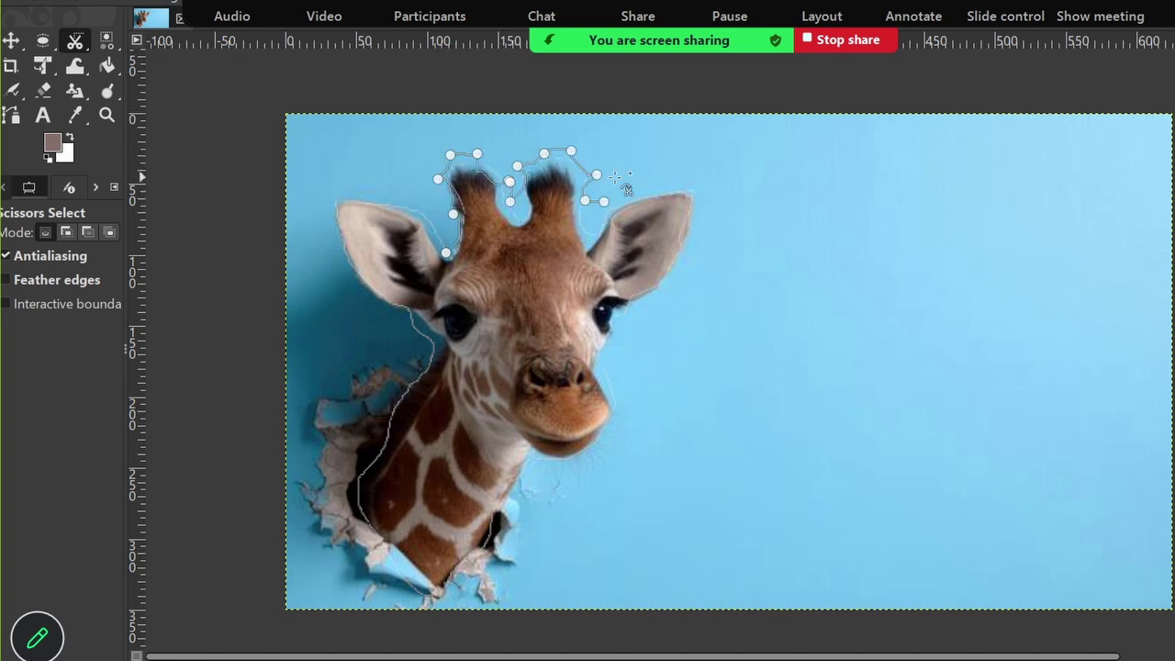
pyautogui.click(618, 178)
pyautogui.click(666, 181)
pyautogui.click(696, 183)
pyautogui.click(707, 188)
pyautogui.click(688, 223)
pyautogui.click(687, 249)
pyautogui.click(682, 291)
pyautogui.click(652, 312)
pyautogui.click(628, 317)
pyautogui.click(616, 324)
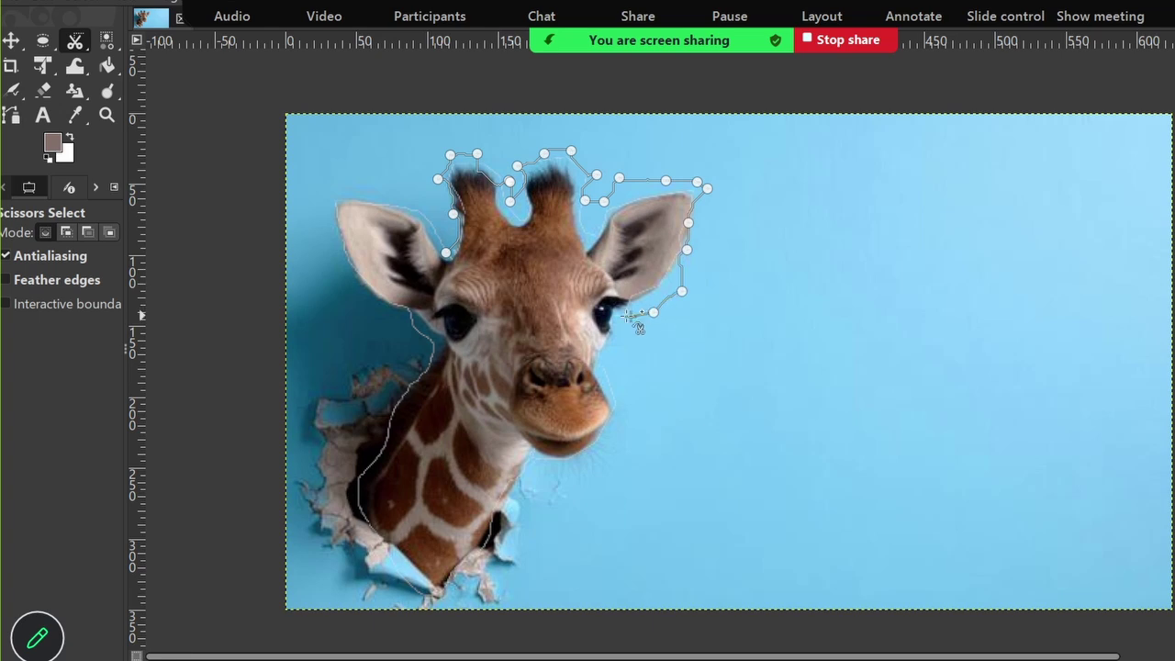
pyautogui.click(607, 363)
pyautogui.click(624, 396)
pyautogui.click(619, 435)
pyautogui.click(575, 469)
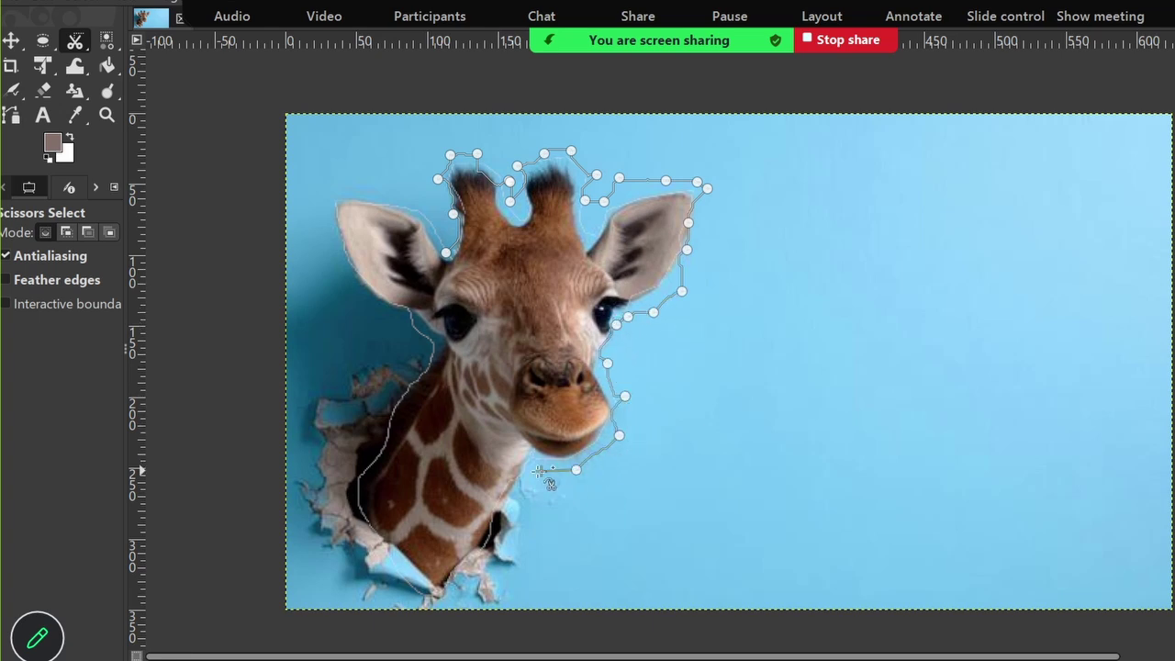
pyautogui.click(541, 471)
pyautogui.click(525, 484)
pyautogui.click(507, 520)
pyautogui.click(492, 548)
pyautogui.click(464, 576)
pyautogui.click(425, 597)
pyautogui.click(389, 575)
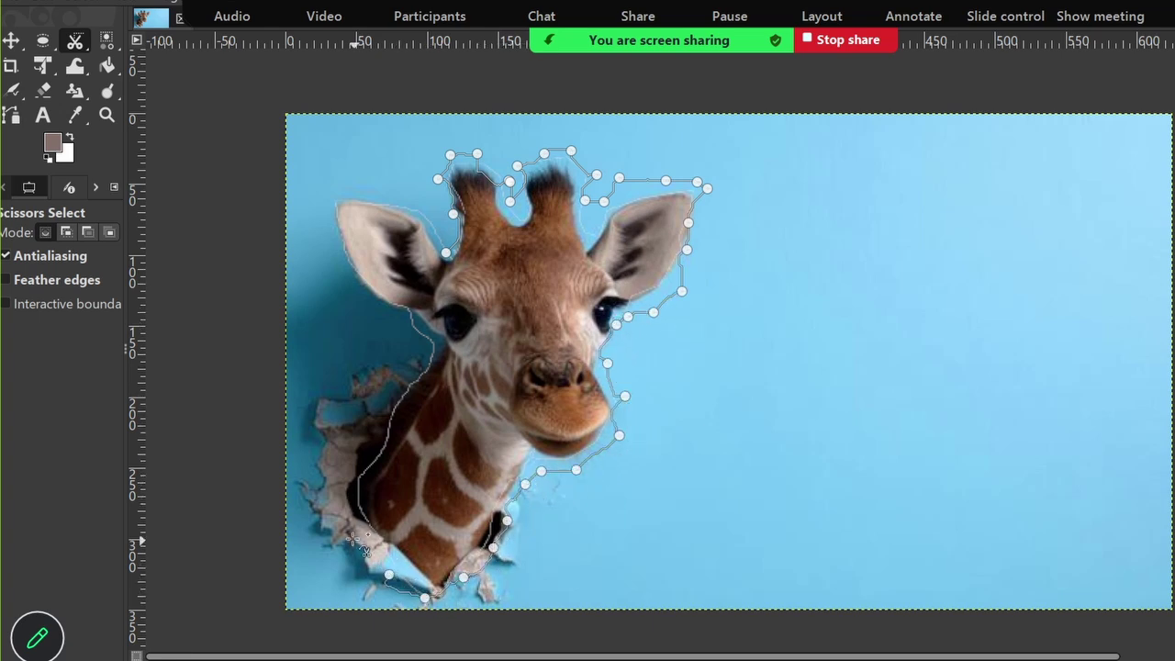
pyautogui.click(331, 501)
pyautogui.click(327, 478)
pyautogui.click(335, 454)
pyautogui.click(362, 411)
pyautogui.click(392, 389)
pyautogui.click(415, 365)
pyautogui.click(420, 358)
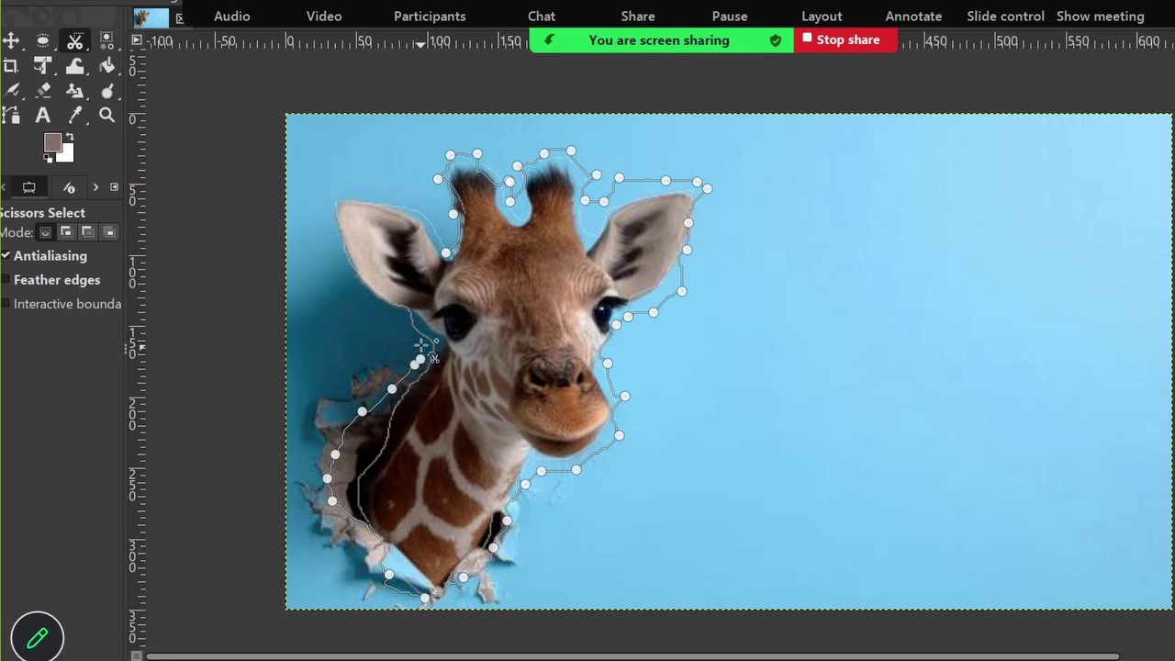
pyautogui.click(415, 330)
pyautogui.click(399, 321)
pyautogui.click(358, 302)
pyautogui.click(322, 266)
pyautogui.click(319, 234)
pyautogui.click(327, 204)
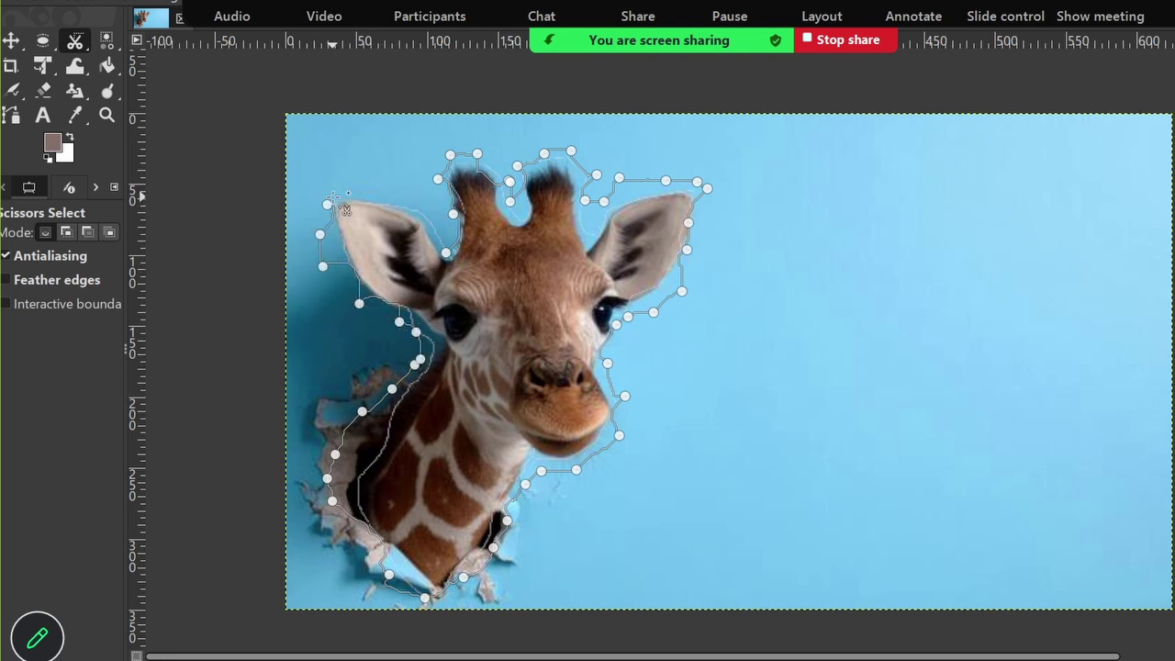
pyautogui.click(331, 197)
pyautogui.click(358, 187)
pyautogui.click(377, 189)
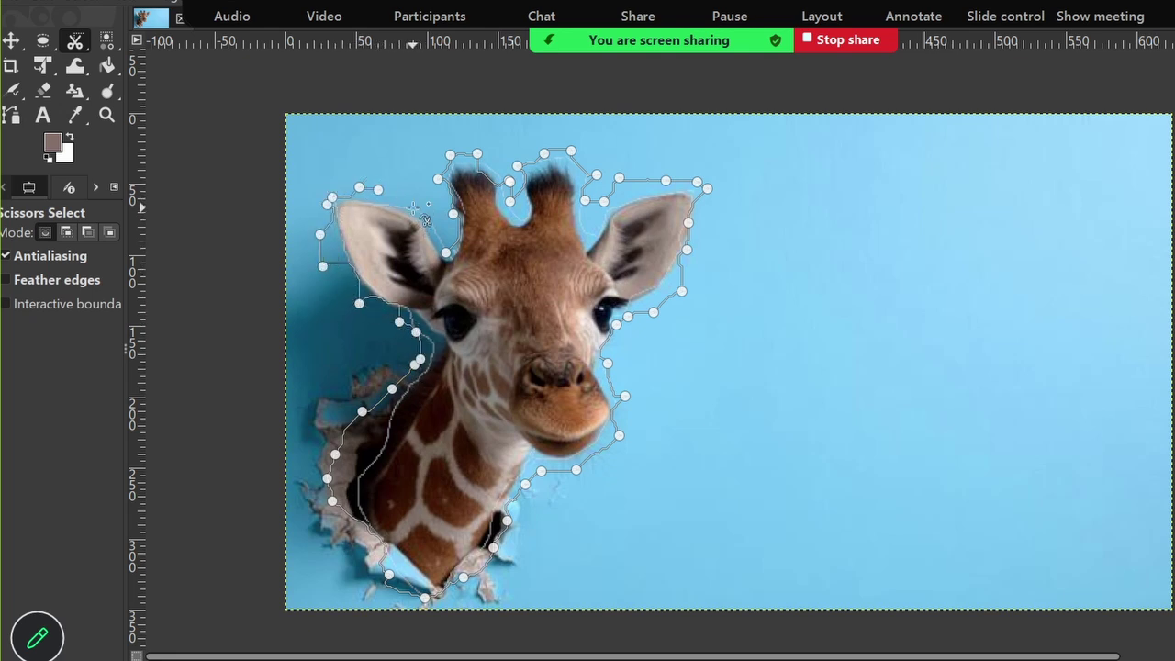
pyautogui.click(393, 197)
pyautogui.click(422, 213)
pyautogui.click(438, 232)
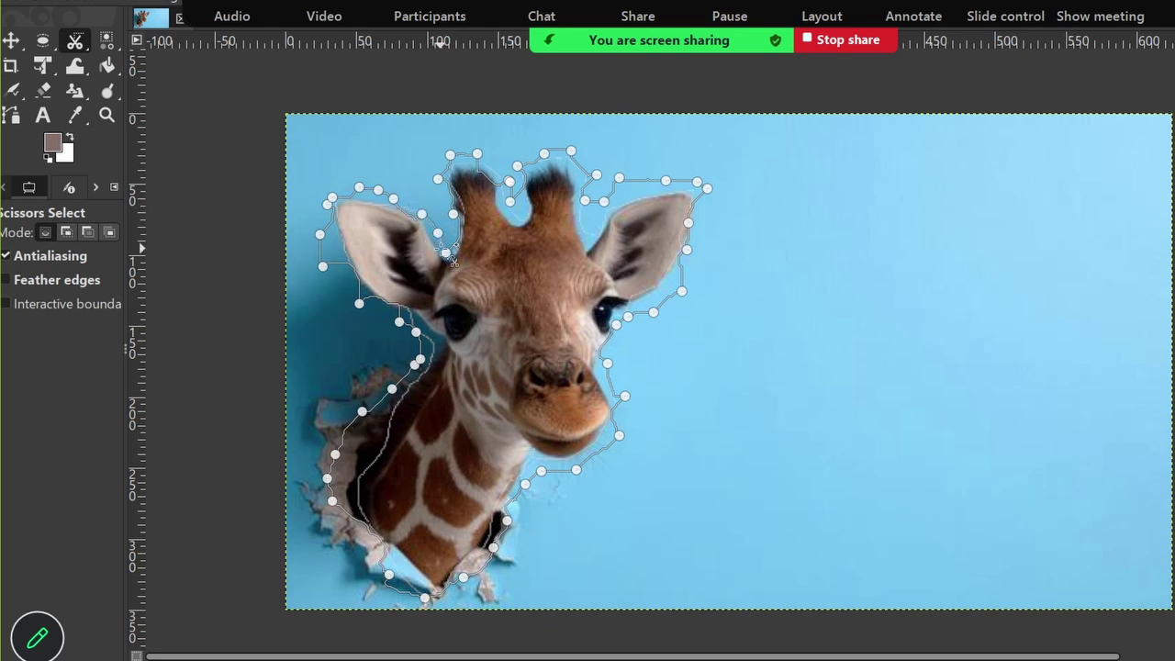
pyautogui.click(446, 252)
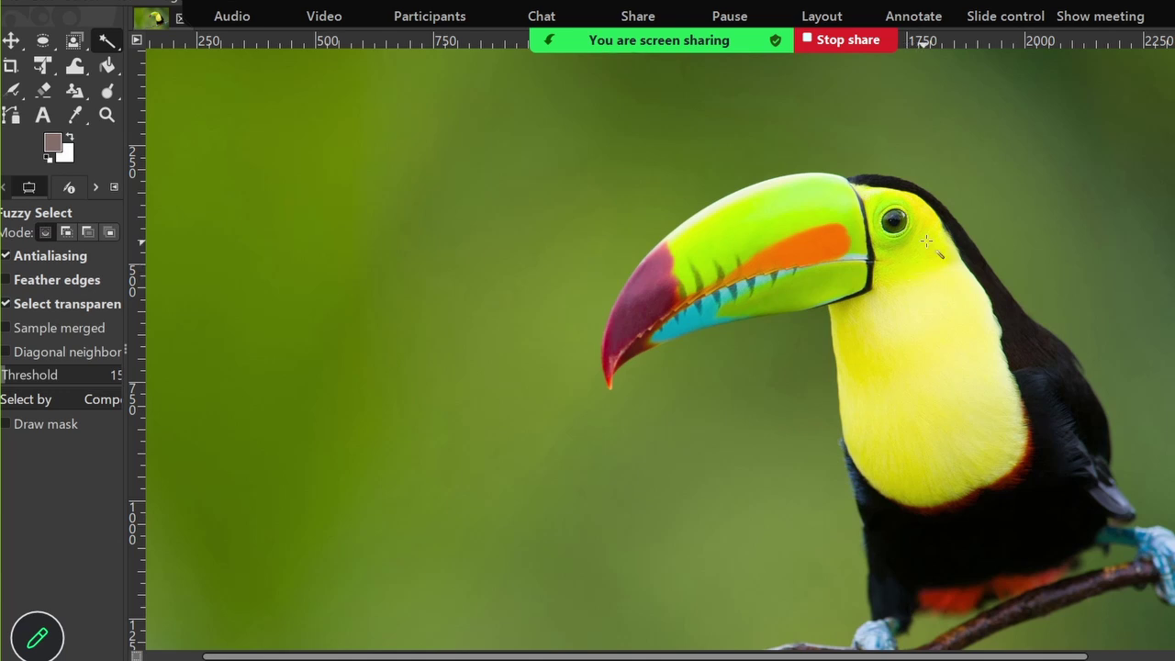
# Step: Use Fuzzy Select on the toucan's yellow cheek, green upper beak and orange beak patch in turn, replacing the selection each time
pyautogui.click(75, 40)
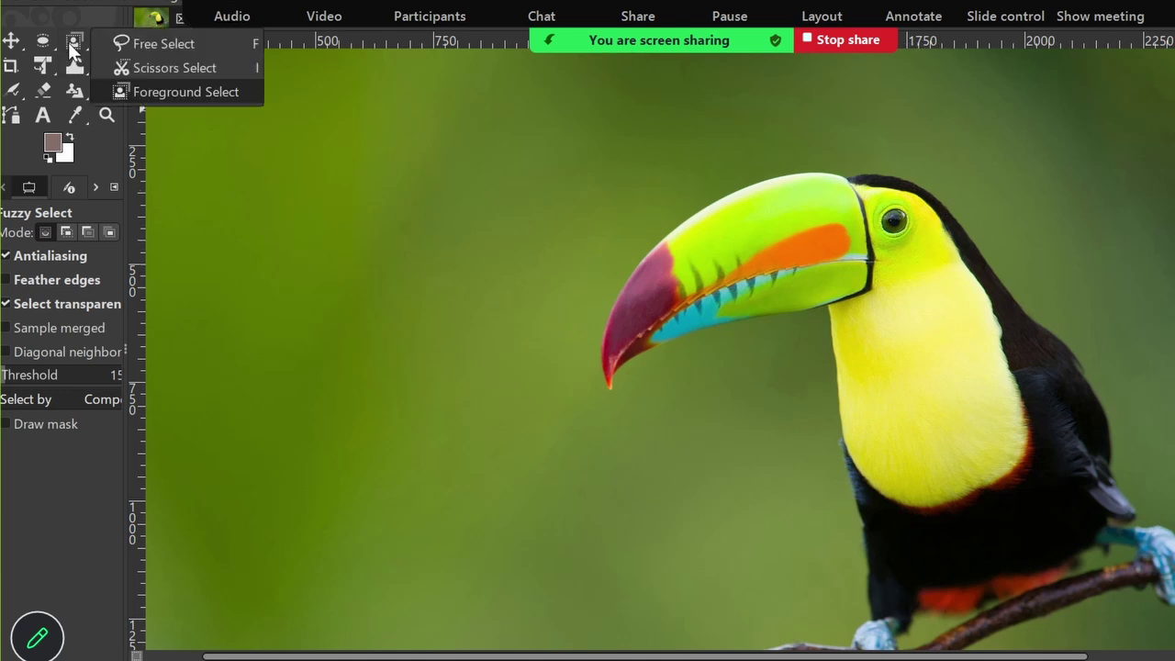
pyautogui.click(127, 48)
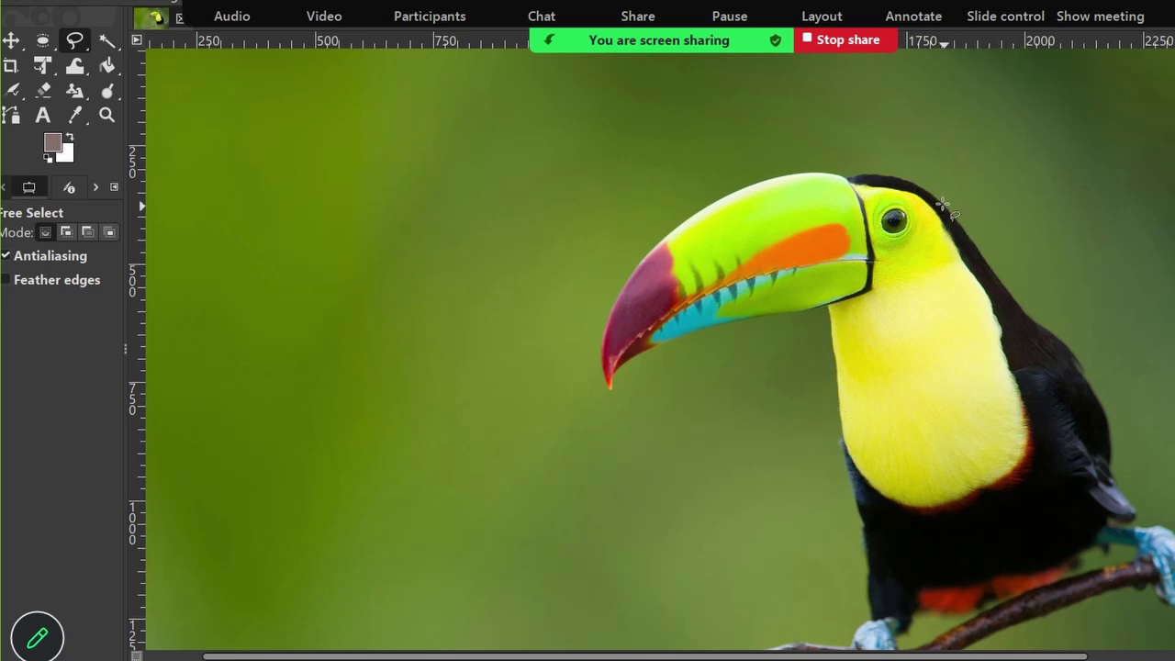
pyautogui.click(113, 47)
pyautogui.click(182, 44)
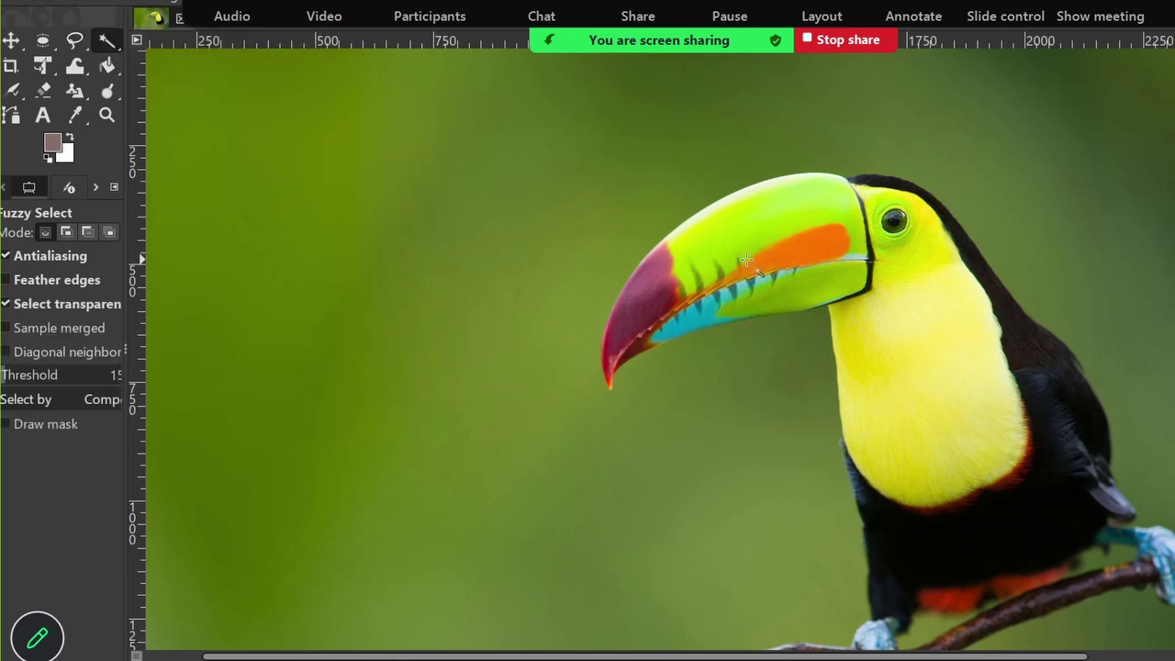
pyautogui.click(933, 260)
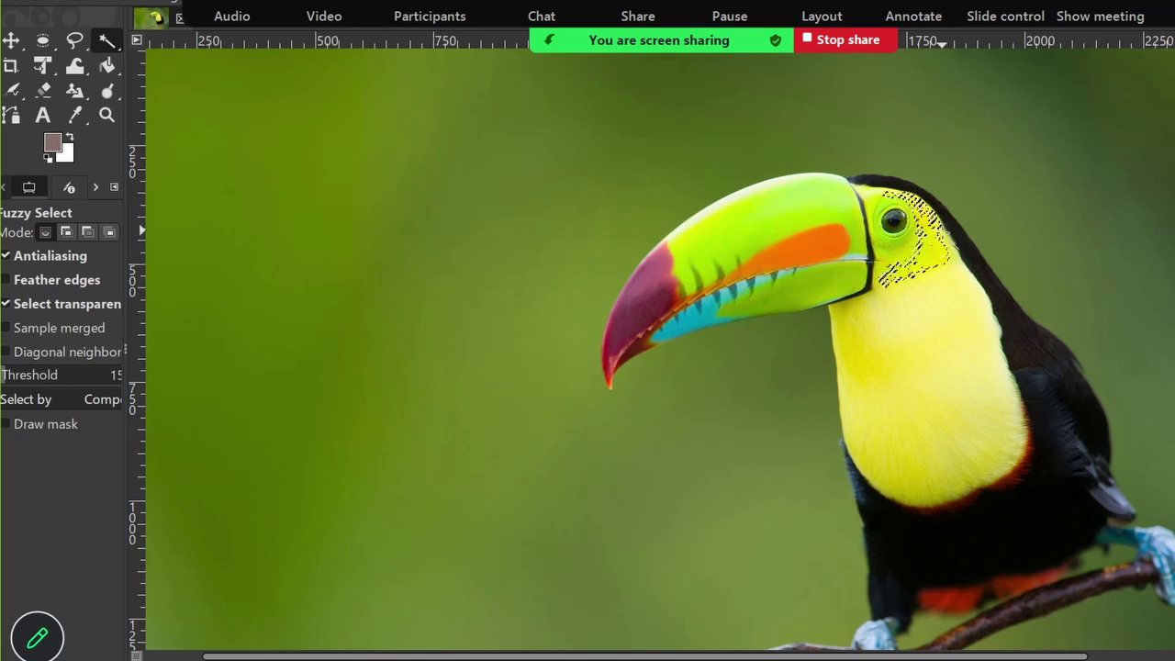
pyautogui.click(822, 198)
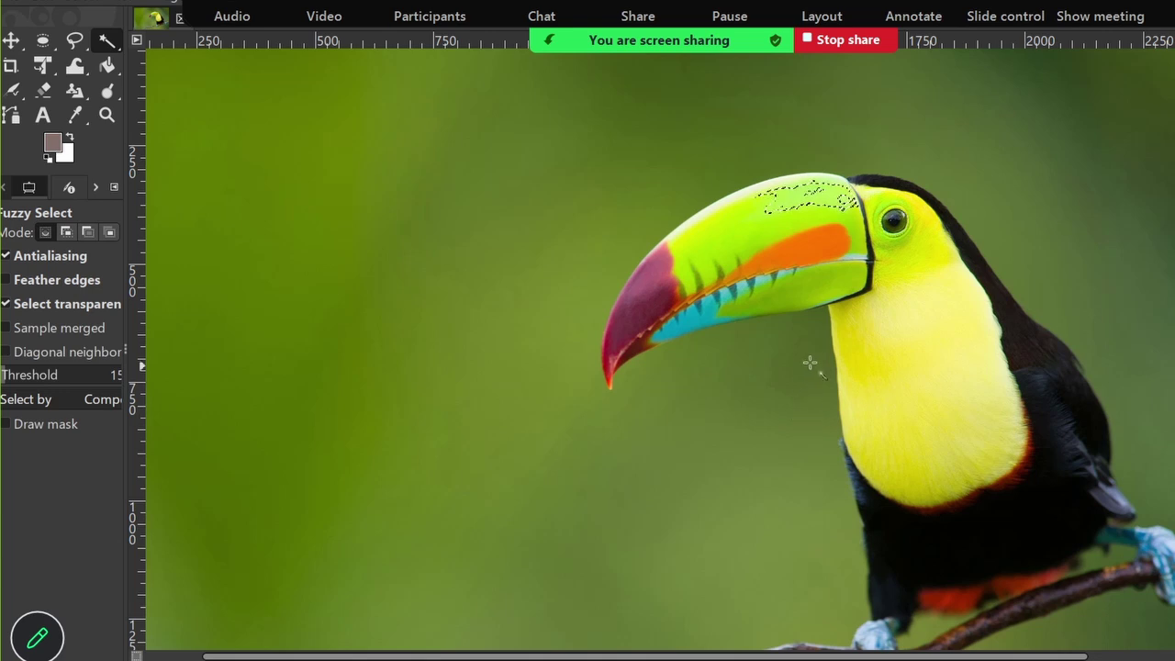
pyautogui.click(821, 246)
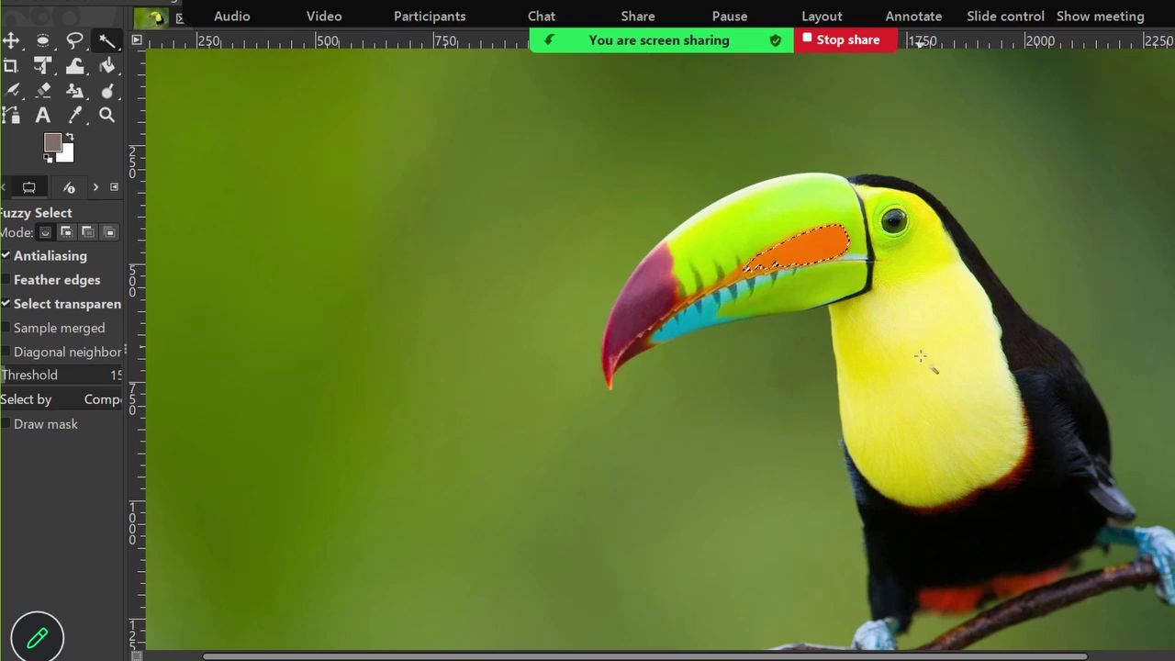
# Step: Fuzzy-select the toucan's black belly, blue lower beak and dark wing one after another
pyautogui.moveTo(921, 356); pyautogui.dragTo(984, 524)
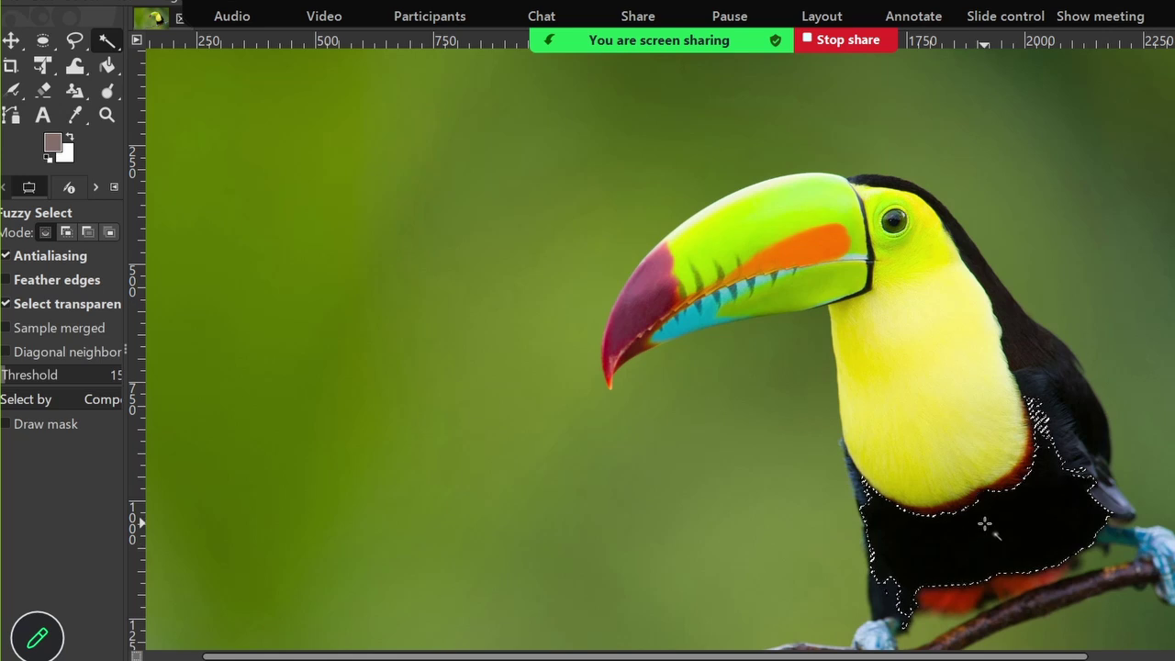
pyautogui.moveTo(698, 313); pyautogui.dragTo(743, 216)
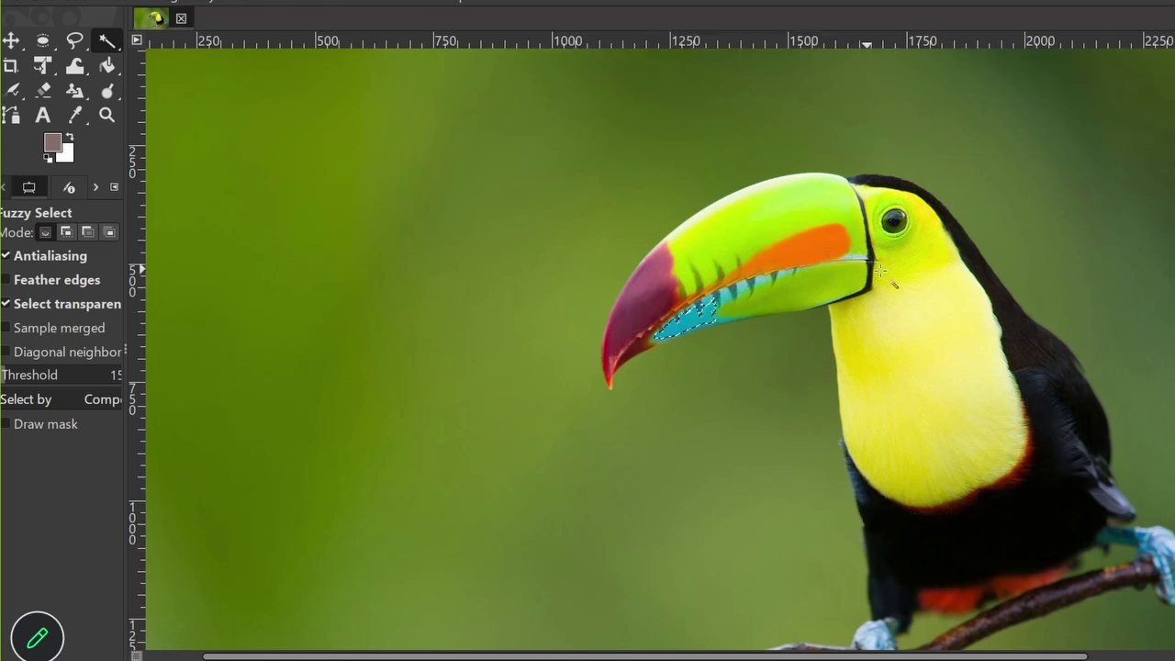
pyautogui.click(1047, 364)
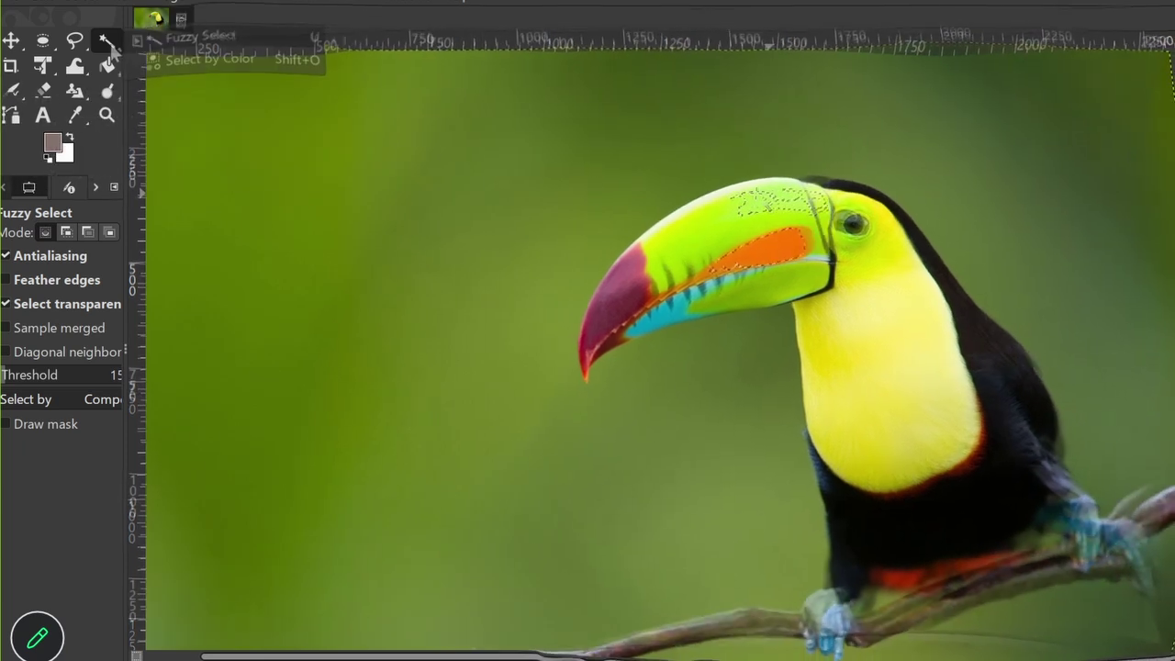
# Step: Switch to Grade 11.pdf, read the Fuzzy (Magic Wand) and By Colour entries, and return to GIMP
pyautogui.click(106, 40)
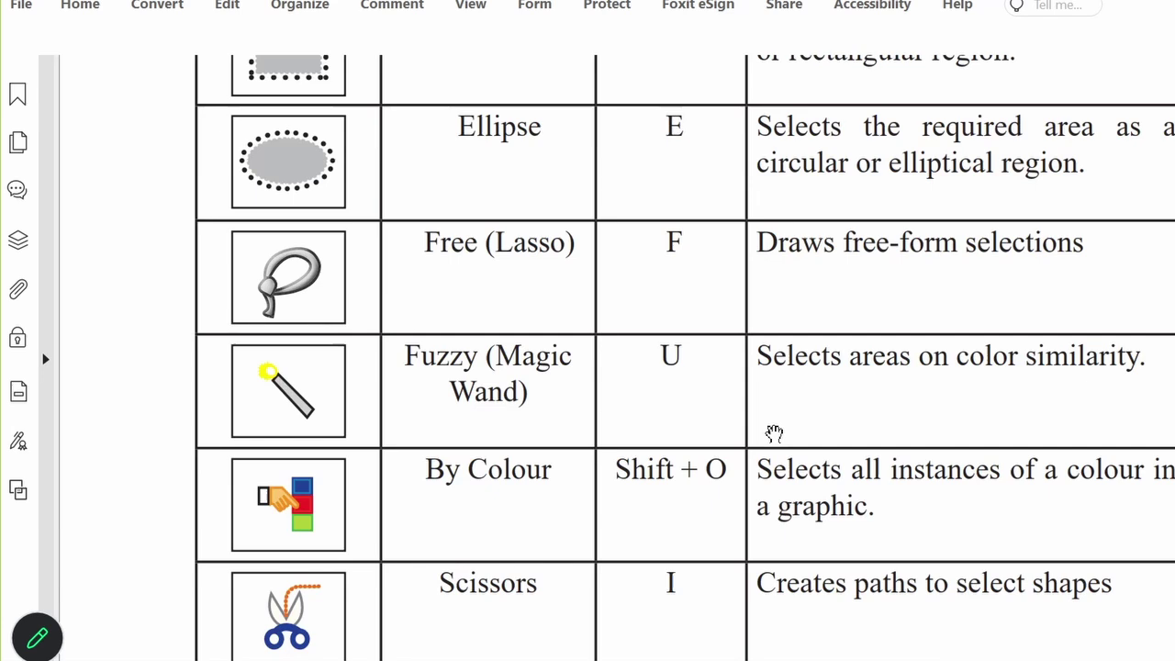
pyautogui.scroll(-3, 425, 380)
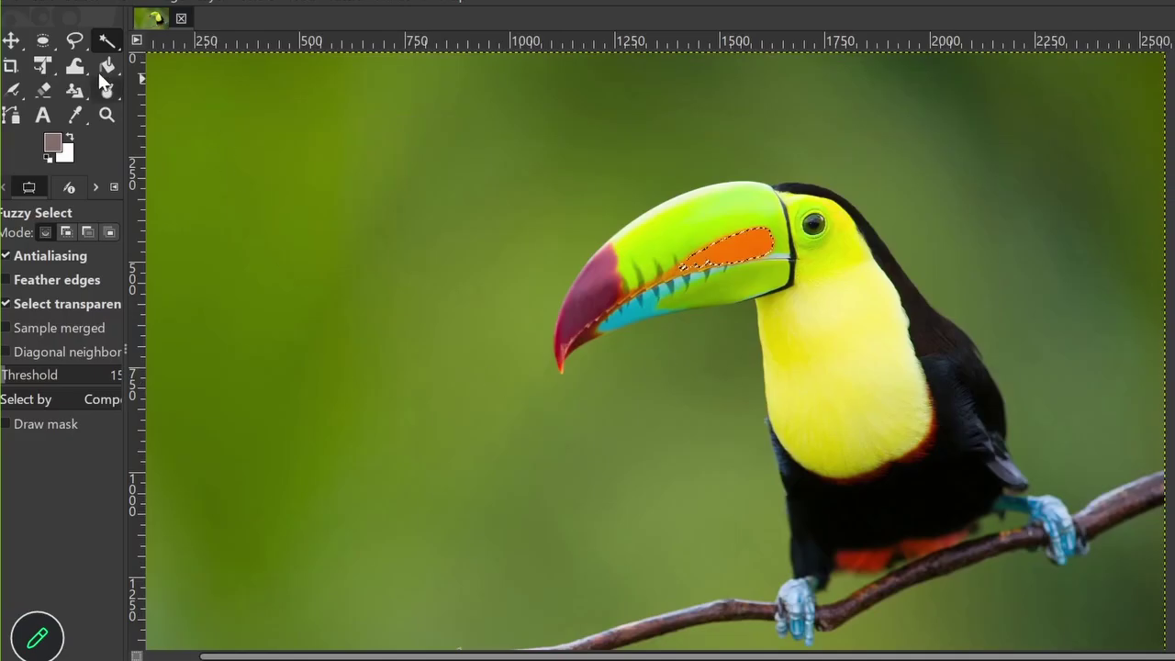
# Step: Use Select by Color to add the toucan's yellow areas and the green background to the selection, and clear the selection
pyautogui.rightClick(106, 40)
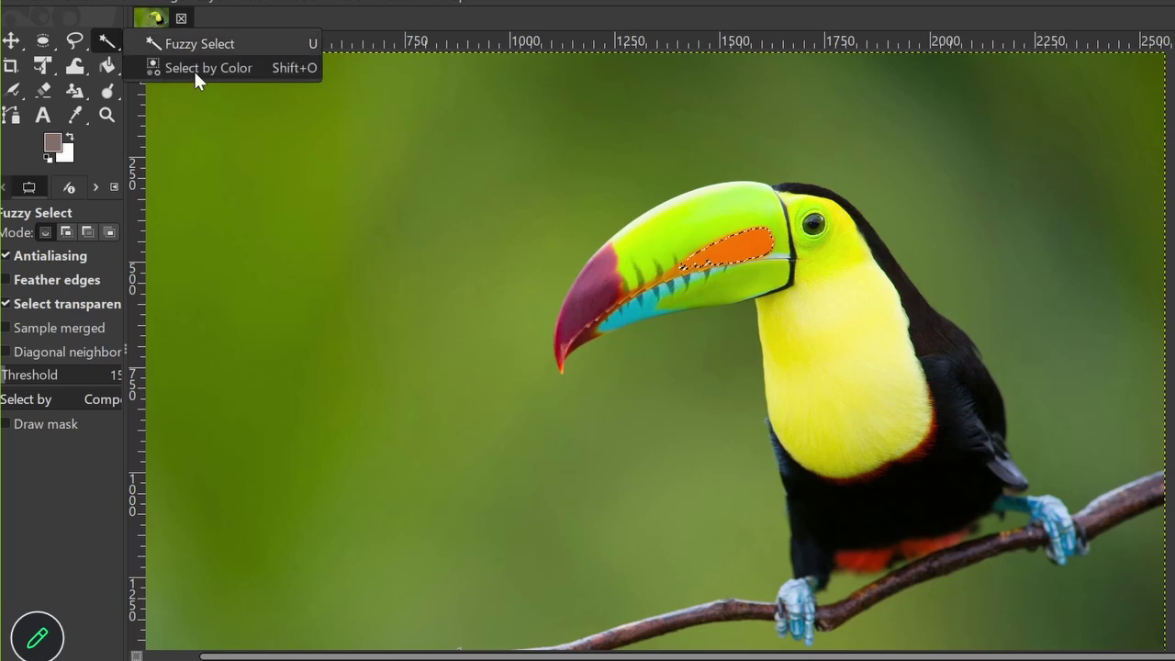
pyautogui.click(222, 70)
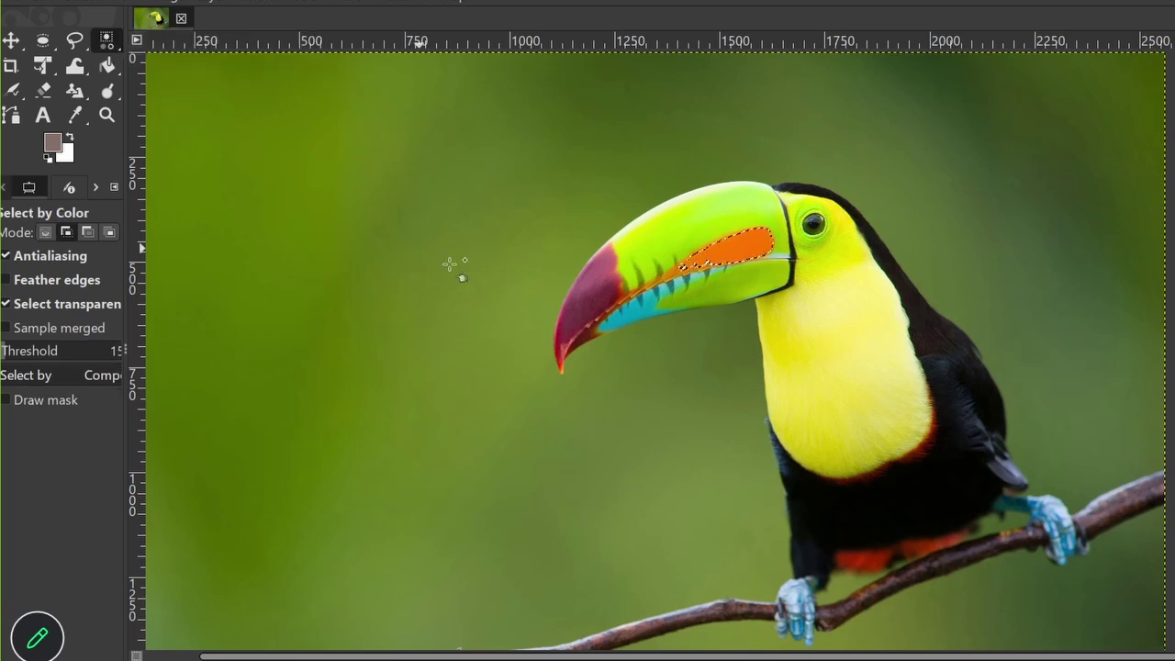
pyautogui.scroll(-1, 588, 273)
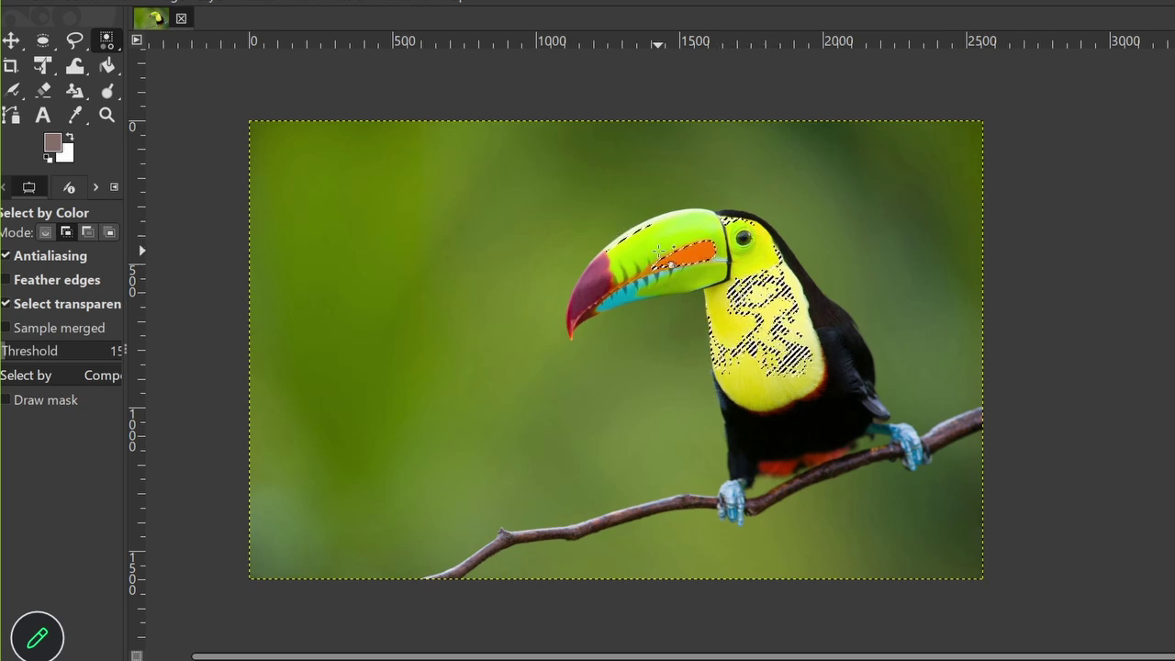
pyautogui.scroll(5, 657, 251)
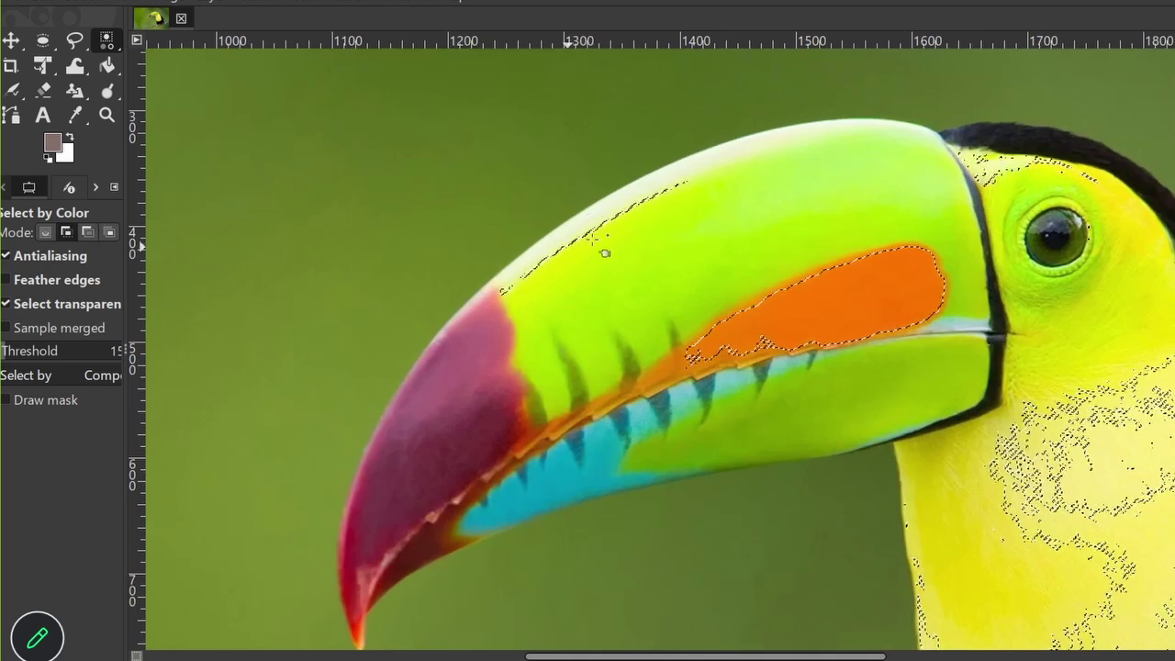
pyautogui.scroll(-3, 741, 266)
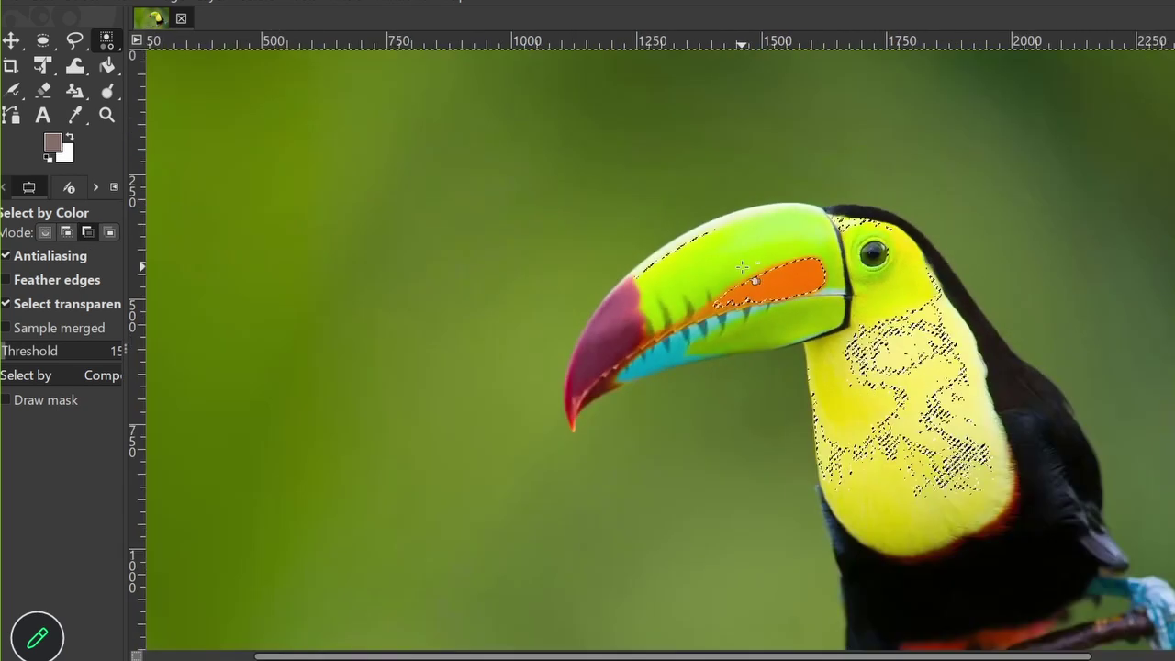
pyautogui.scroll(-2, 743, 267)
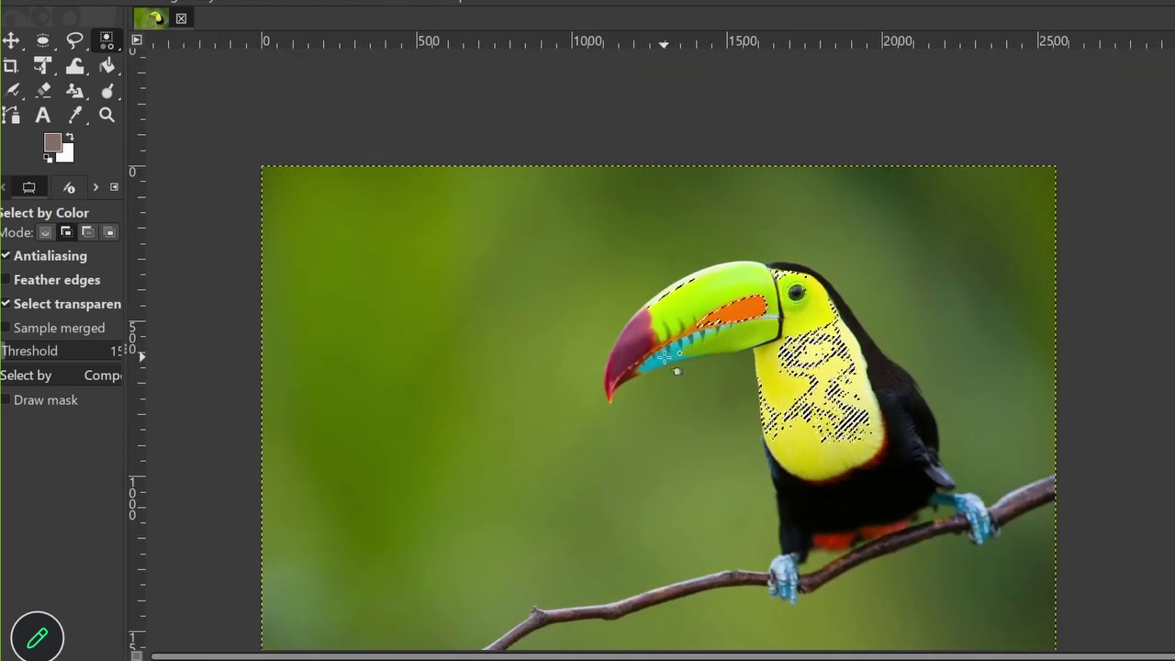
pyautogui.click(737, 365)
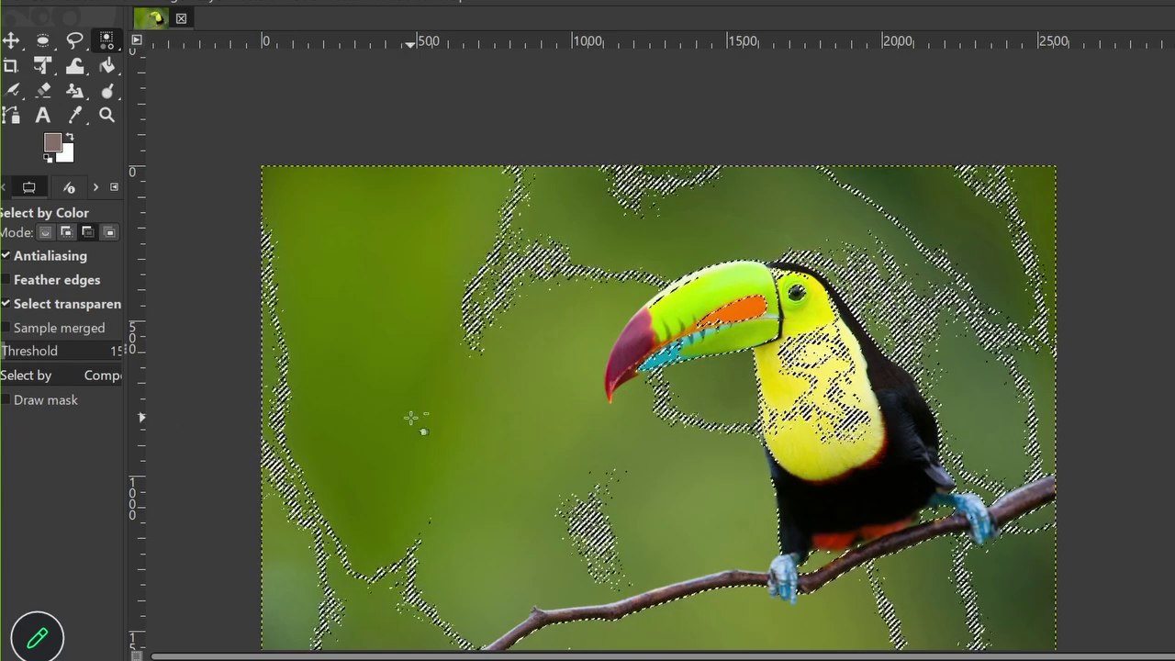
pyautogui.hotkey('ctrl', 'shift', 'a')
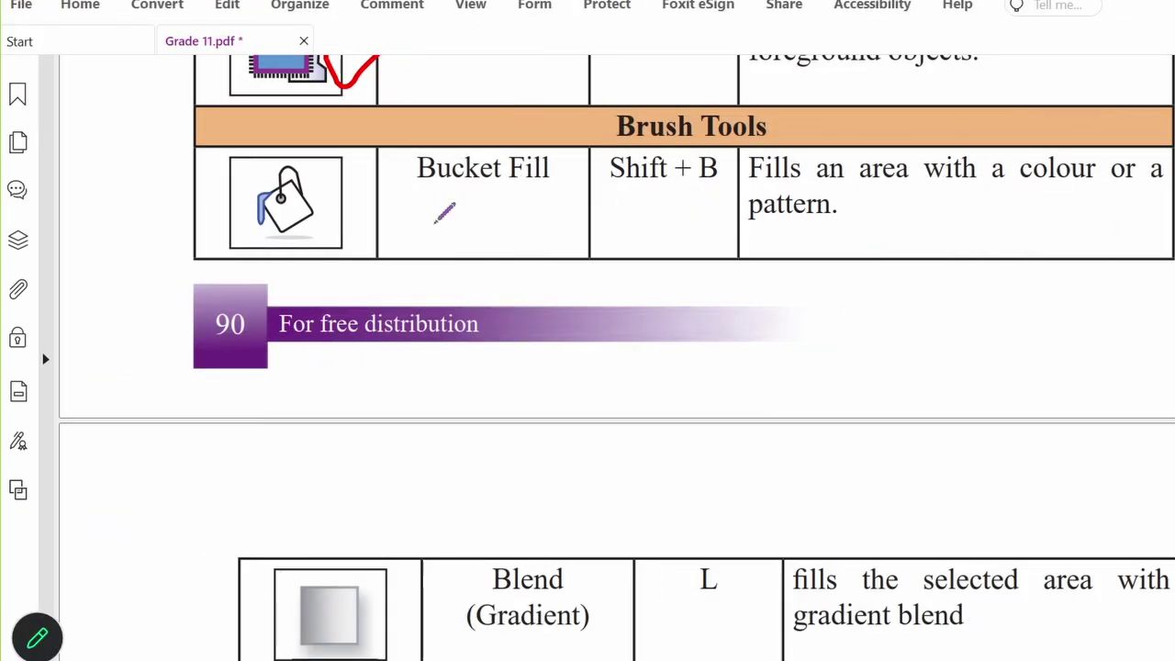
# Step: In Grade 11.pdf, circle the Brush Tools heading in red and tick the Bucket Fill row
pyautogui.moveTo(719, 81)
pyautogui.mouseDown()
pyautogui.moveTo(597, 127)
pyautogui.moveTo(817, 97)
pyautogui.moveTo(681, 79)
pyautogui.mouseUp()
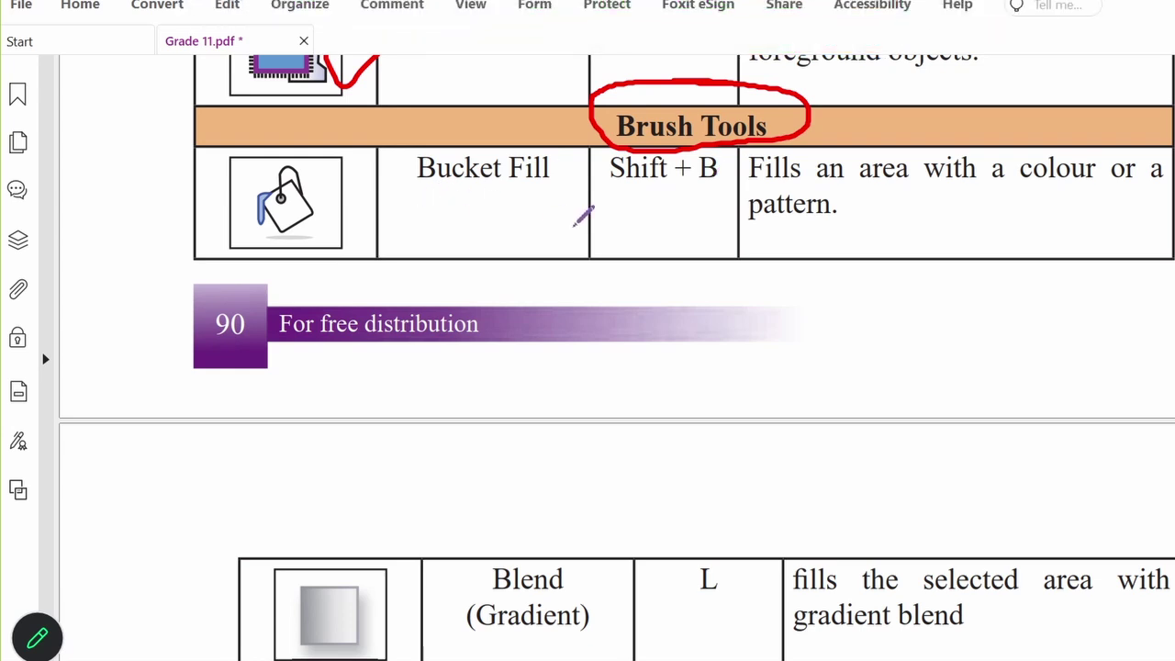
pyautogui.scroll(-2, 474, 196)
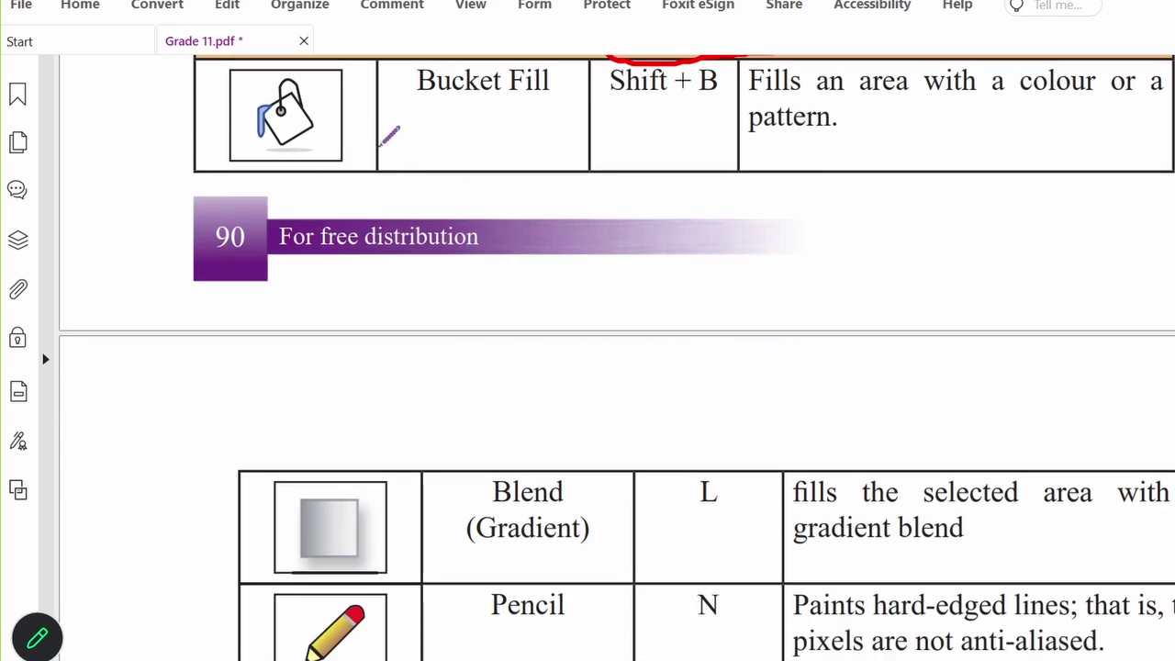
pyautogui.moveTo(335, 129)
pyautogui.mouseDown()
pyautogui.moveTo(368, 153)
pyautogui.moveTo(448, 81)
pyautogui.mouseUp()
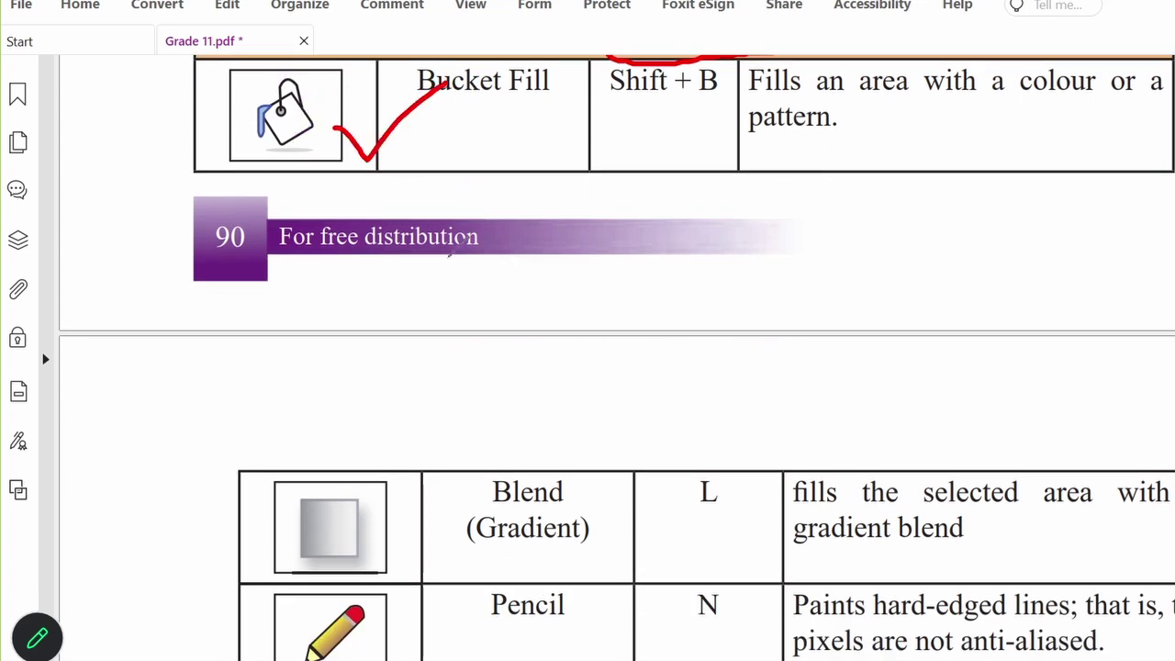
# Step: Tick the Blend (Gradient) row in red and draw a box around the tool's name
pyautogui.scroll(-1, 444, 515)
pyautogui.moveTo(381, 465)
pyautogui.mouseDown()
pyautogui.moveTo(401, 486)
pyautogui.moveTo(499, 376)
pyautogui.mouseUp()
pyautogui.scroll(1, 472, 377)
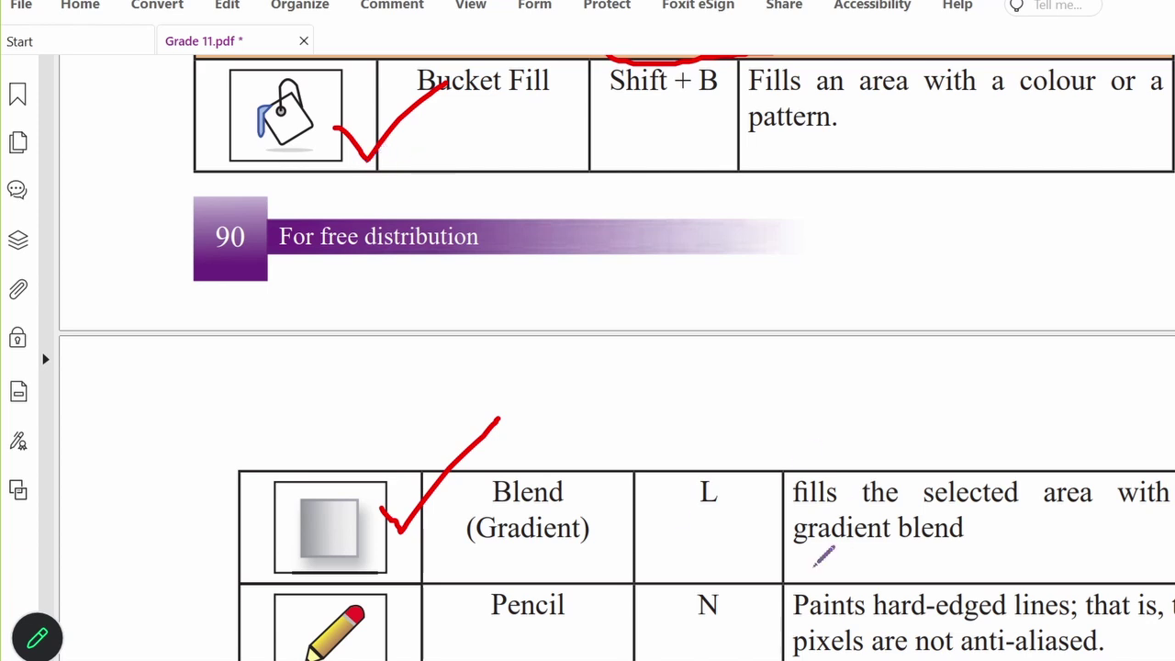
pyautogui.moveTo(447, 554)
pyautogui.mouseDown()
pyautogui.moveTo(608, 553)
pyautogui.moveTo(616, 463)
pyautogui.moveTo(512, 440)
pyautogui.moveTo(439, 548)
pyautogui.moveTo(454, 549)
pyautogui.mouseUp()
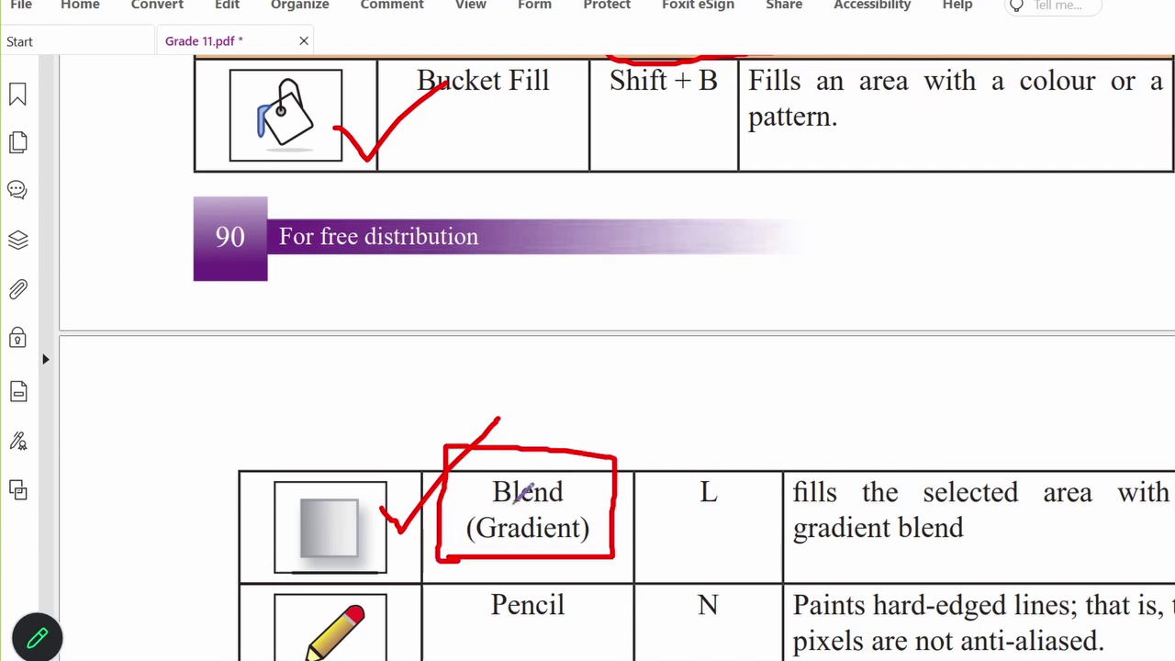
# Step: Tick the Pencil and Paintbrush rows of the brush tools table in red
pyautogui.scroll(-5, 459, 175)
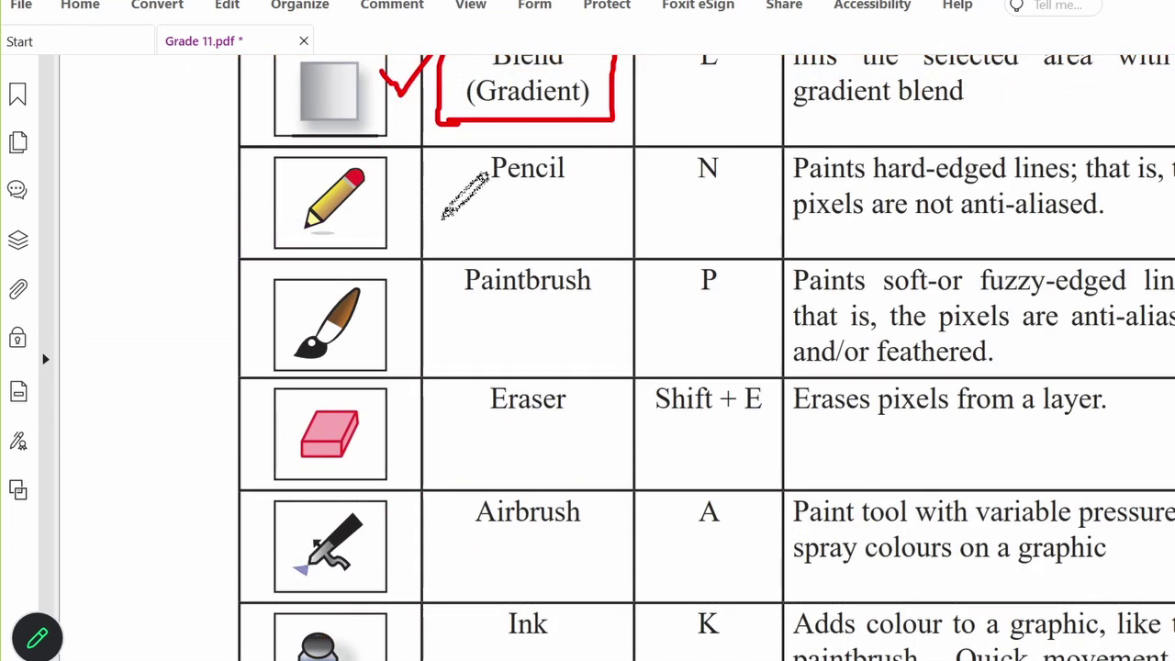
pyautogui.moveTo(406, 200); pyautogui.dragTo(485, 185)
pyautogui.moveTo(397, 310)
pyautogui.mouseDown()
pyautogui.moveTo(454, 310)
pyautogui.moveTo(518, 239)
pyautogui.mouseUp()
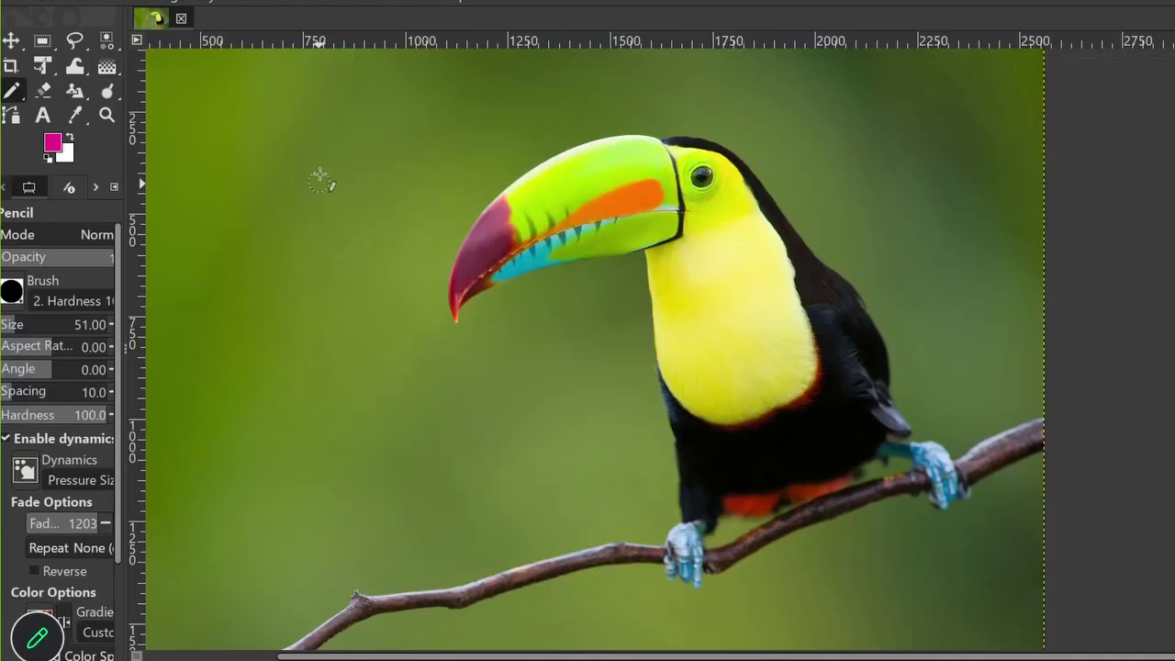
# Step: Write ICT in magenta with the Pencil tool on the toucan picture, with a line of characters starting with 2 beneath it
pyautogui.moveTo(268, 133); pyautogui.dragTo(291, 241)
pyautogui.moveTo(372, 117)
pyautogui.mouseDown()
pyautogui.moveTo(335, 145)
pyautogui.moveTo(335, 201)
pyautogui.moveTo(411, 213)
pyautogui.mouseUp()
pyautogui.moveTo(418, 119)
pyautogui.mouseDown()
pyautogui.moveTo(508, 106)
pyautogui.moveTo(462, 116)
pyautogui.moveTo(495, 220)
pyautogui.mouseUp()
pyautogui.moveTo(268, 366)
pyautogui.mouseDown()
pyautogui.moveTo(258, 430)
pyautogui.moveTo(321, 418)
pyautogui.mouseUp()
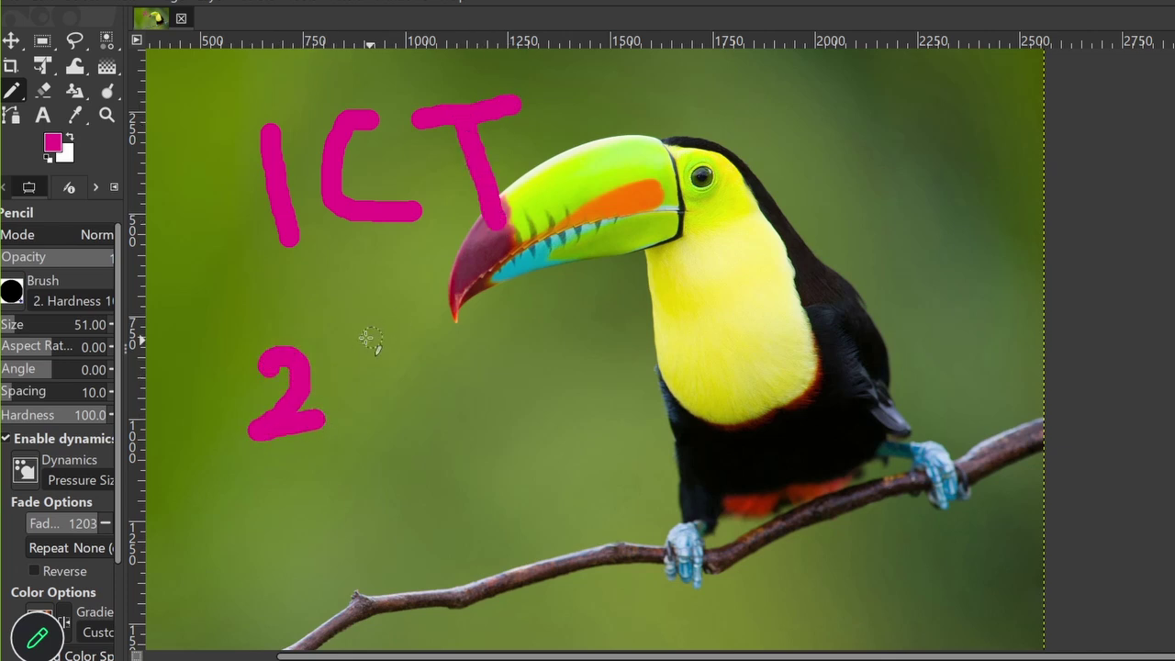
pyautogui.moveTo(367, 340); pyautogui.dragTo(355, 342)
pyautogui.moveTo(401, 332)
pyautogui.mouseDown()
pyautogui.moveTo(433, 333)
pyautogui.moveTo(459, 390)
pyautogui.mouseUp()
pyautogui.moveTo(495, 265)
pyautogui.mouseDown()
pyautogui.moveTo(491, 317)
pyautogui.moveTo(471, 342)
pyautogui.mouseUp()
# Step: Undo all the pencil writing on the toucan picture
pyautogui.hotkey('ctrl', 'z')
pyautogui.hotkey('ctrl', 'z')
pyautogui.hotkey('ctrl', 'z')
pyautogui.hotkey('ctrl', 'z')
pyautogui.hotkey('ctrl', 'z')
pyautogui.hotkey('ctrl', 'z')
pyautogui.hotkey('ctrl', 'z')
pyautogui.hotkey('ctrl', 'z')
# Step: Write ICT in large magenta letters with the Paintbrush tool across the upper part of the toucan picture
pyautogui.rightClick(11, 91)
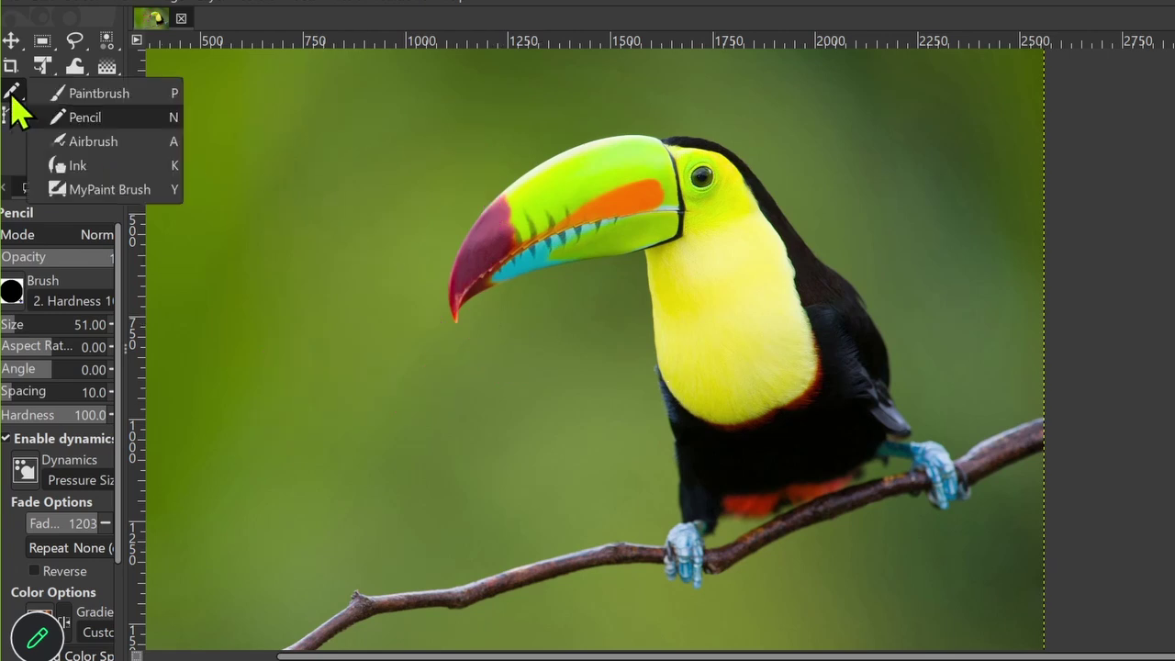
pyautogui.click(82, 93)
pyautogui.moveTo(259, 130); pyautogui.dragTo(296, 288)
pyautogui.moveTo(376, 105)
pyautogui.mouseDown()
pyautogui.moveTo(346, 228)
pyautogui.moveTo(456, 207)
pyautogui.mouseUp()
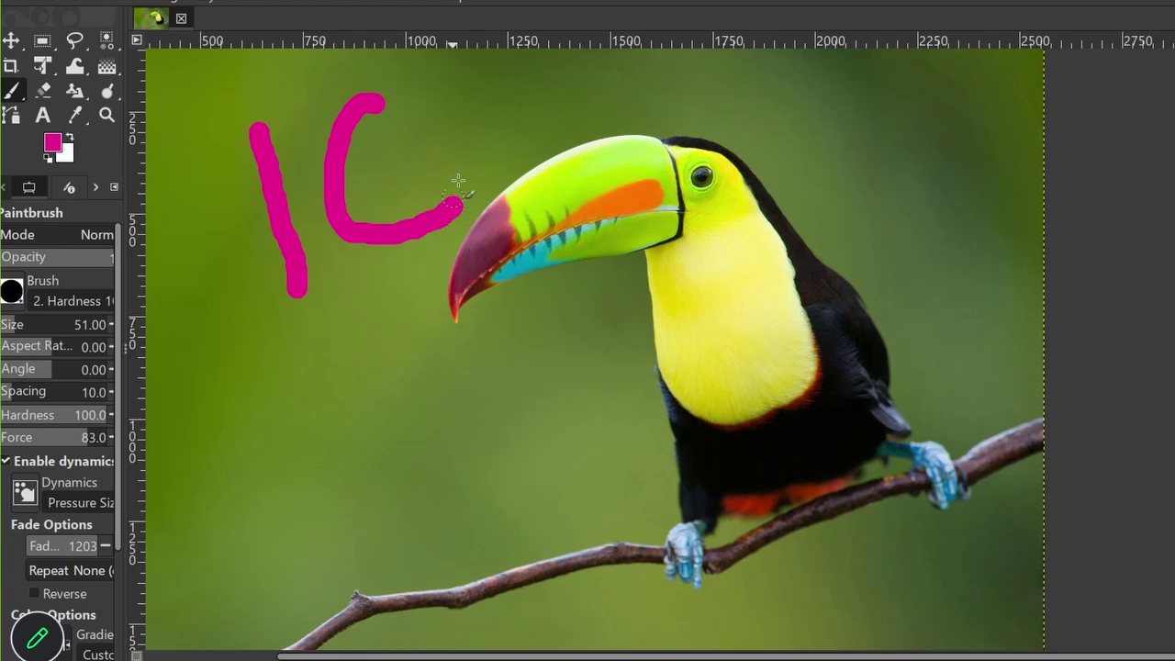
pyautogui.moveTo(431, 90); pyautogui.dragTo(596, 62)
pyautogui.moveTo(544, 95); pyautogui.dragTo(592, 218)
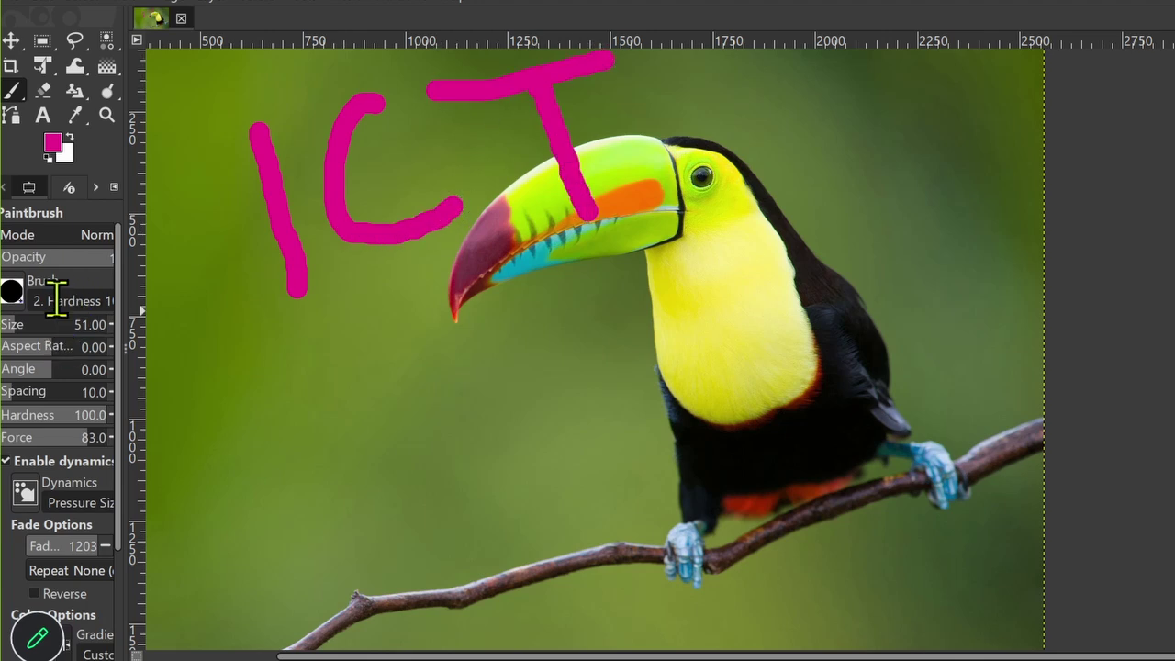
# Step: Switch the Paintbrush to the 2. Star brush and write a second ICT below the first one
pyautogui.click(13, 292)
pyautogui.click(44, 341)
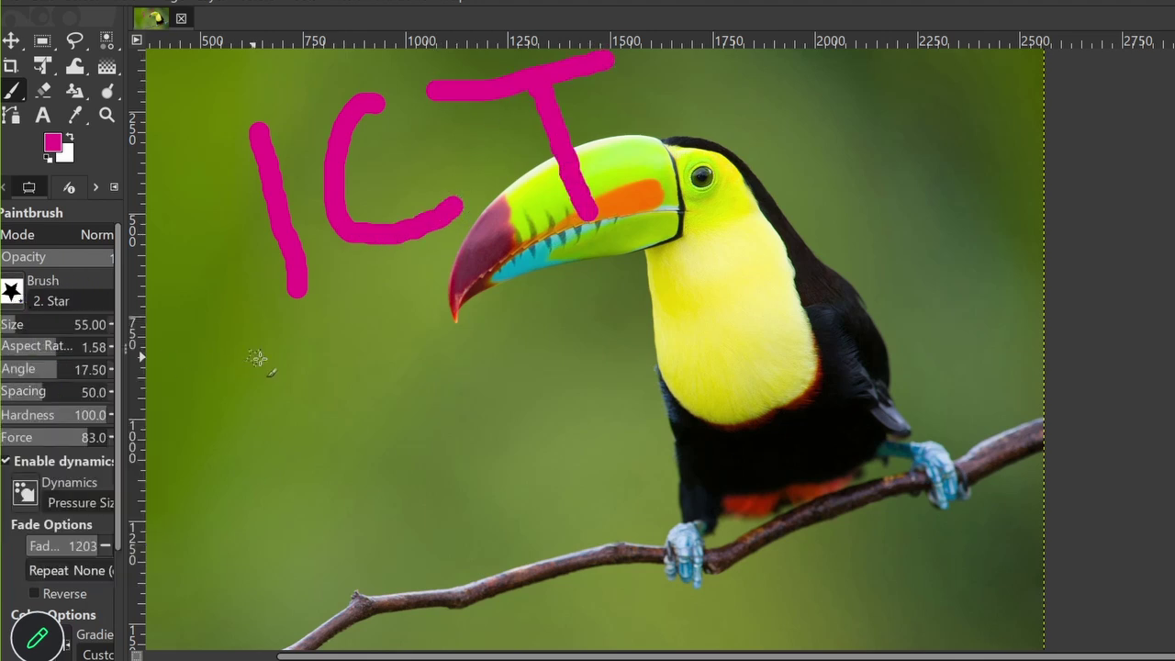
pyautogui.moveTo(246, 369)
pyautogui.mouseDown()
pyautogui.moveTo(275, 402)
pyautogui.moveTo(284, 500)
pyautogui.mouseUp()
pyautogui.moveTo(211, 377); pyautogui.dragTo(316, 346)
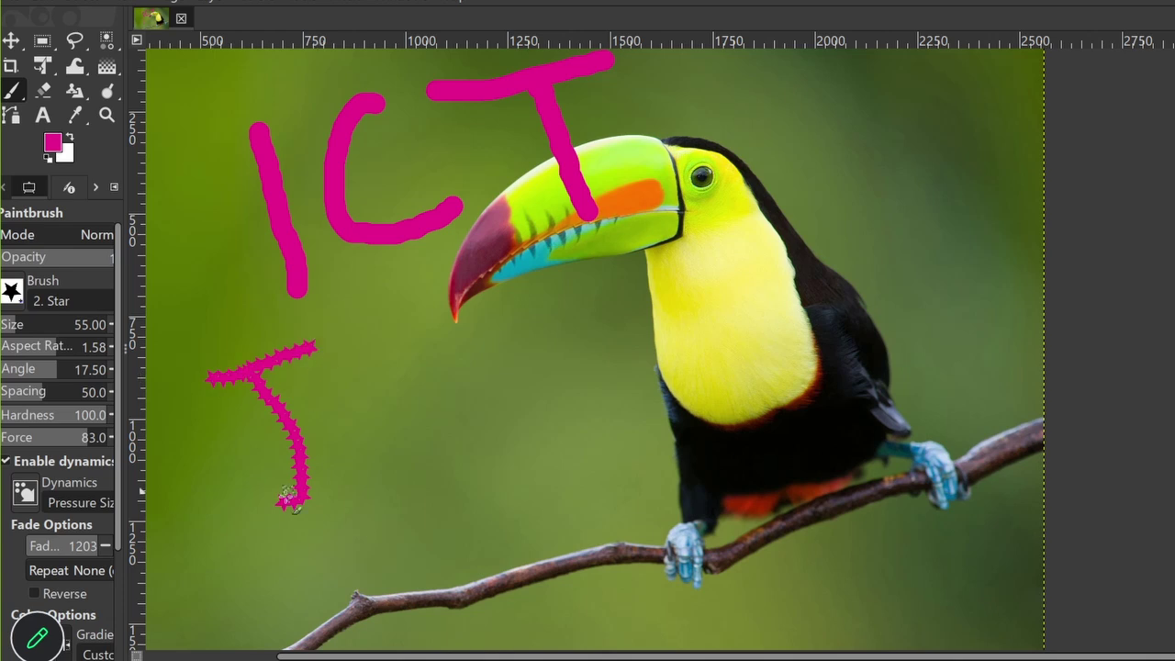
pyautogui.moveTo(250, 512); pyautogui.dragTo(401, 497)
pyautogui.moveTo(504, 320)
pyautogui.mouseDown()
pyautogui.moveTo(424, 390)
pyautogui.moveTo(540, 420)
pyautogui.mouseUp()
pyautogui.moveTo(554, 303); pyautogui.dragTo(687, 282)
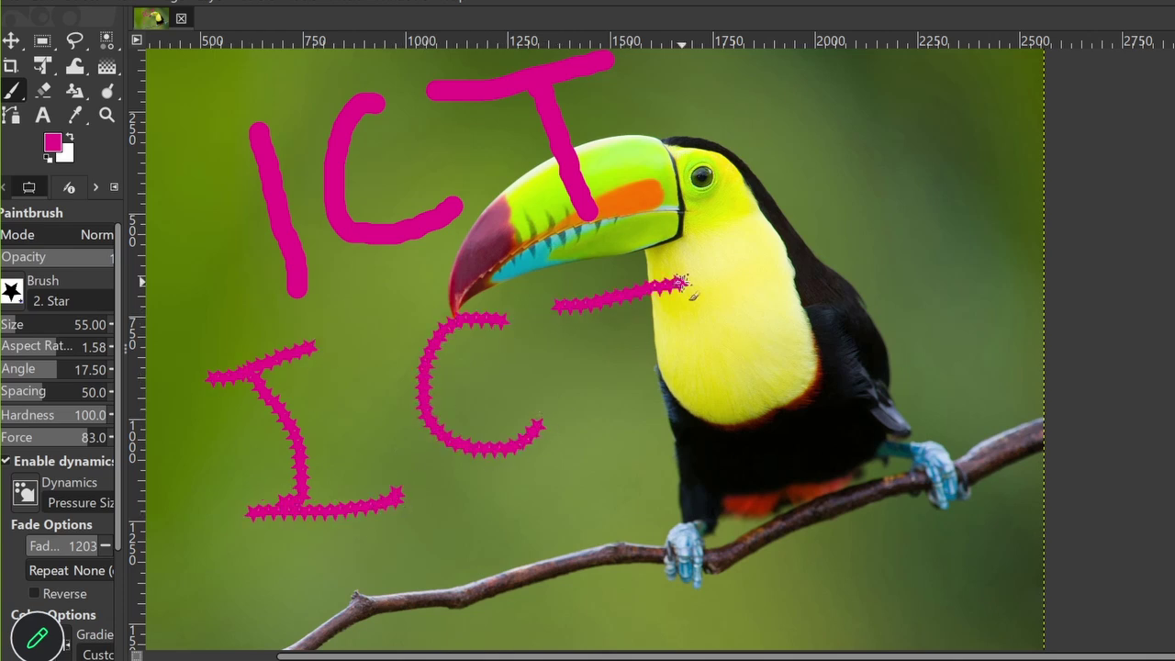
pyautogui.moveTo(620, 298); pyautogui.dragTo(655, 439)
# Step: In Grade 11.pdf, circle the Clone icon in red and underline the tool's name
pyautogui.scroll(-3, 631, 439)
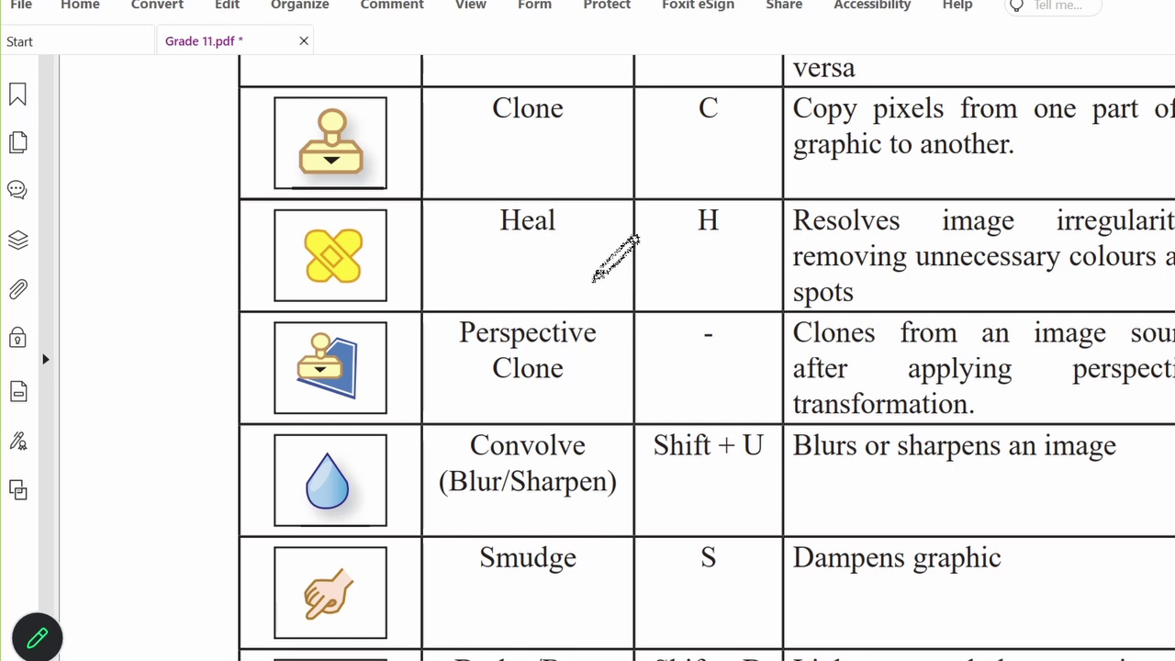
pyautogui.scroll(1, 478, 175)
pyautogui.moveTo(440, 117)
pyautogui.mouseDown()
pyautogui.moveTo(309, 108)
pyautogui.moveTo(182, 164)
pyautogui.moveTo(359, 257)
pyautogui.moveTo(447, 193)
pyautogui.moveTo(432, 118)
pyautogui.mouseUp()
pyautogui.scroll(-1, 679, 183)
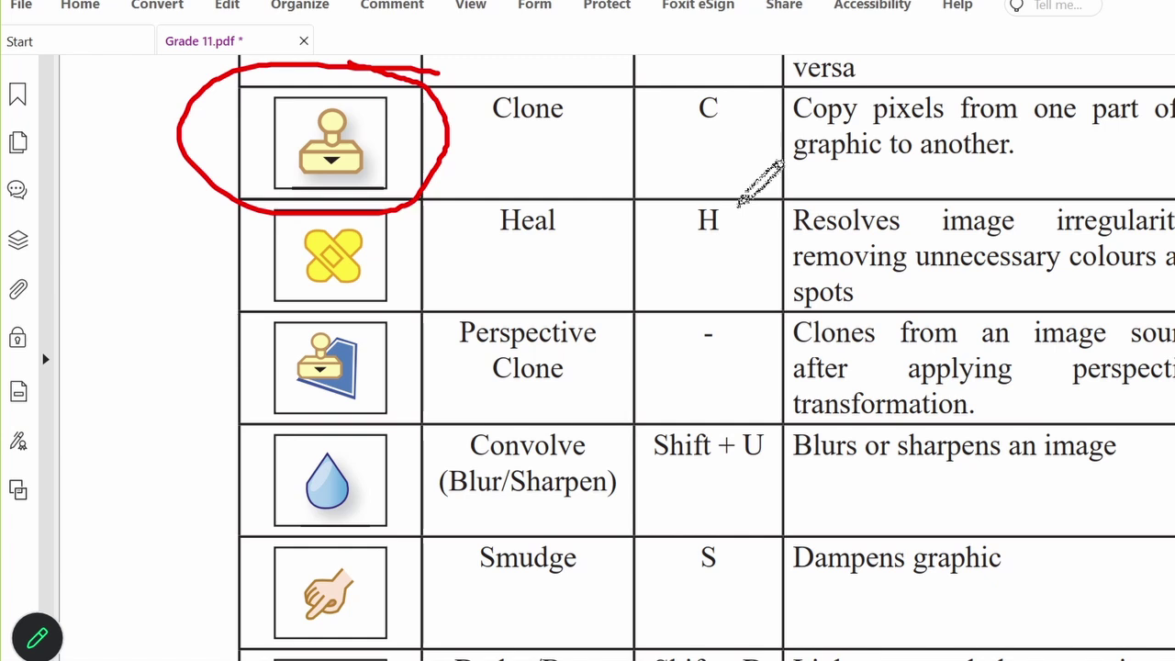
pyautogui.click(470, 155)
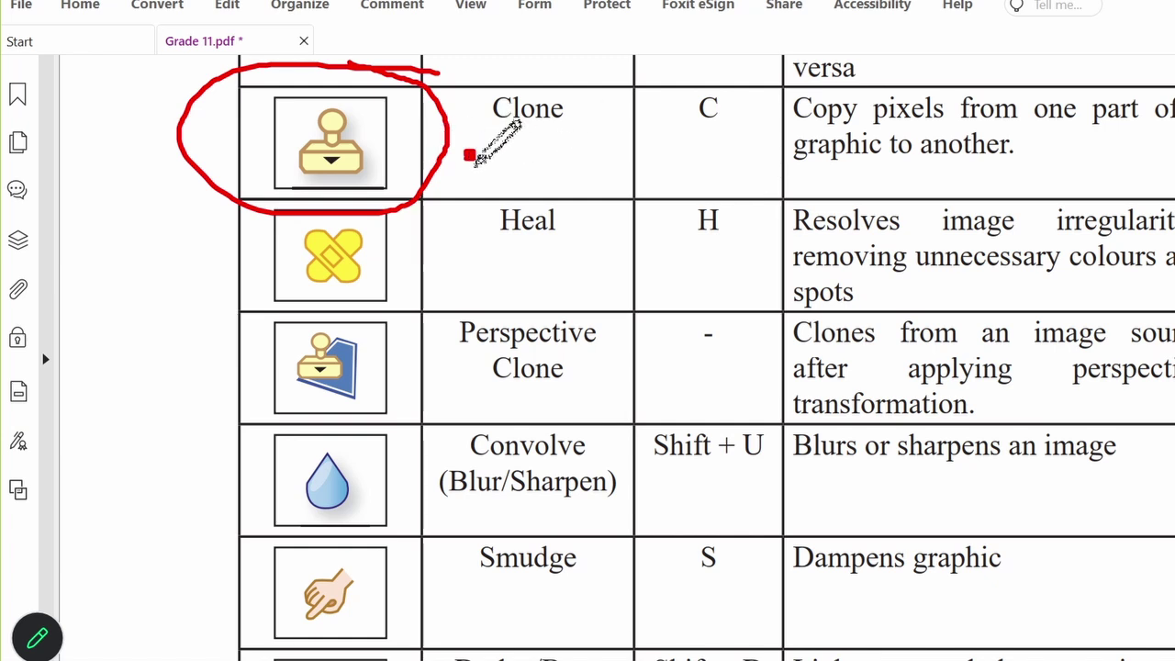
pyautogui.moveTo(469, 155); pyautogui.dragTo(602, 154)
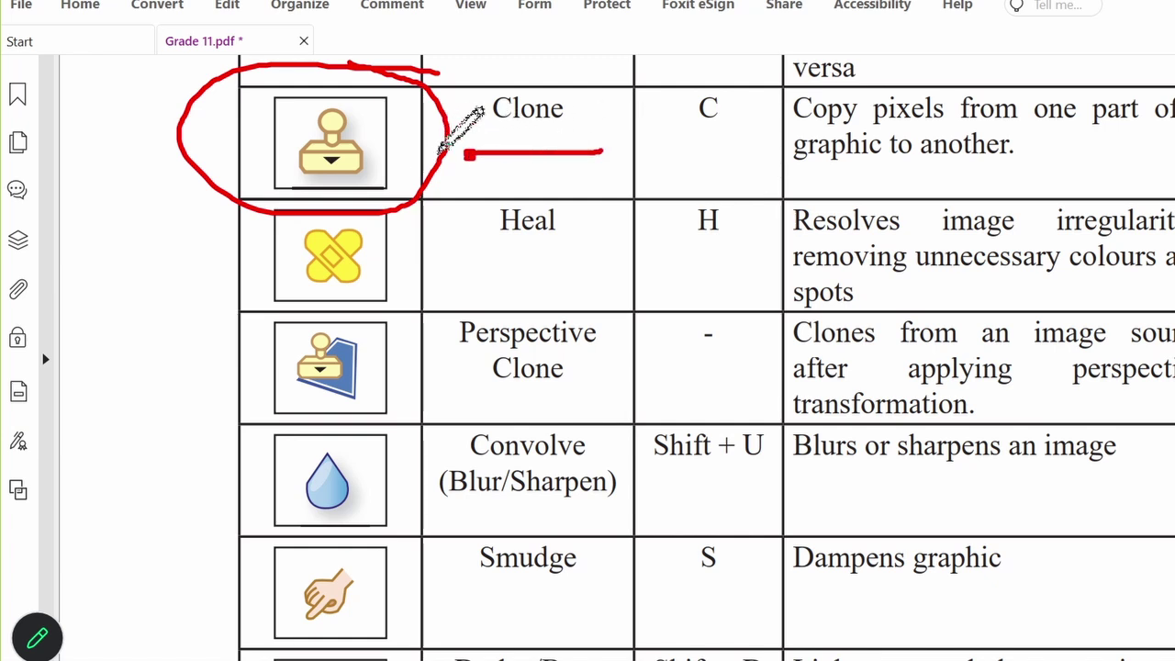
# Step: Circle the enlarged Clone stamp icon in red and label it Seal with an arrow pointing to it
pyautogui.moveTo(409, 103)
pyautogui.mouseDown()
pyautogui.moveTo(347, 77)
pyautogui.moveTo(252, 140)
pyautogui.moveTo(420, 115)
pyautogui.moveTo(389, 88)
pyautogui.mouseUp()
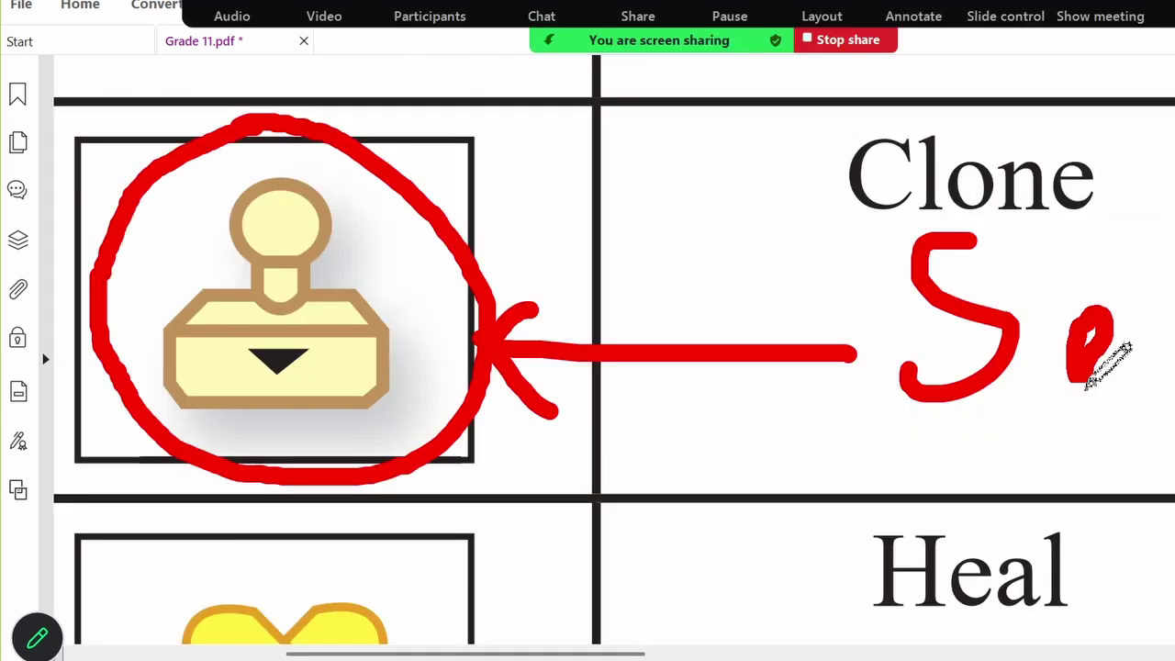
pyautogui.moveTo(1114, 354); pyautogui.dragTo(1170, 367)
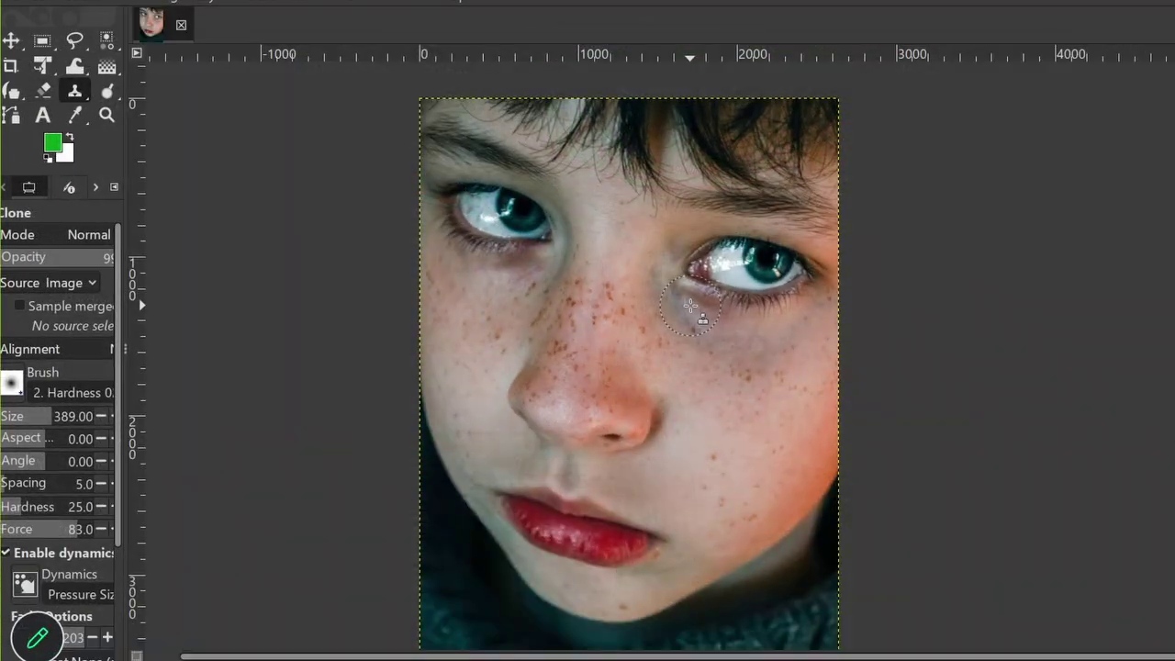
# Step: On the freckled portrait in GIMP, use the Clone tool to cover freckles on the cheek beside the nose with clean skin
pyautogui.scroll(1, 691, 305)
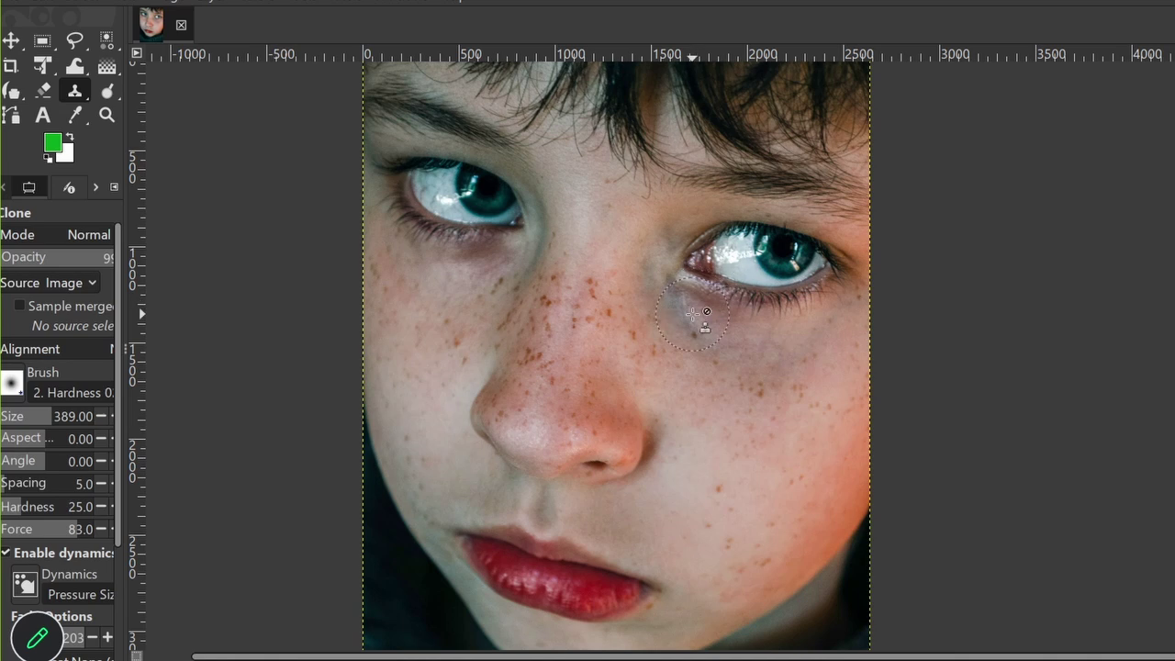
pyautogui.scroll(1, 698, 292)
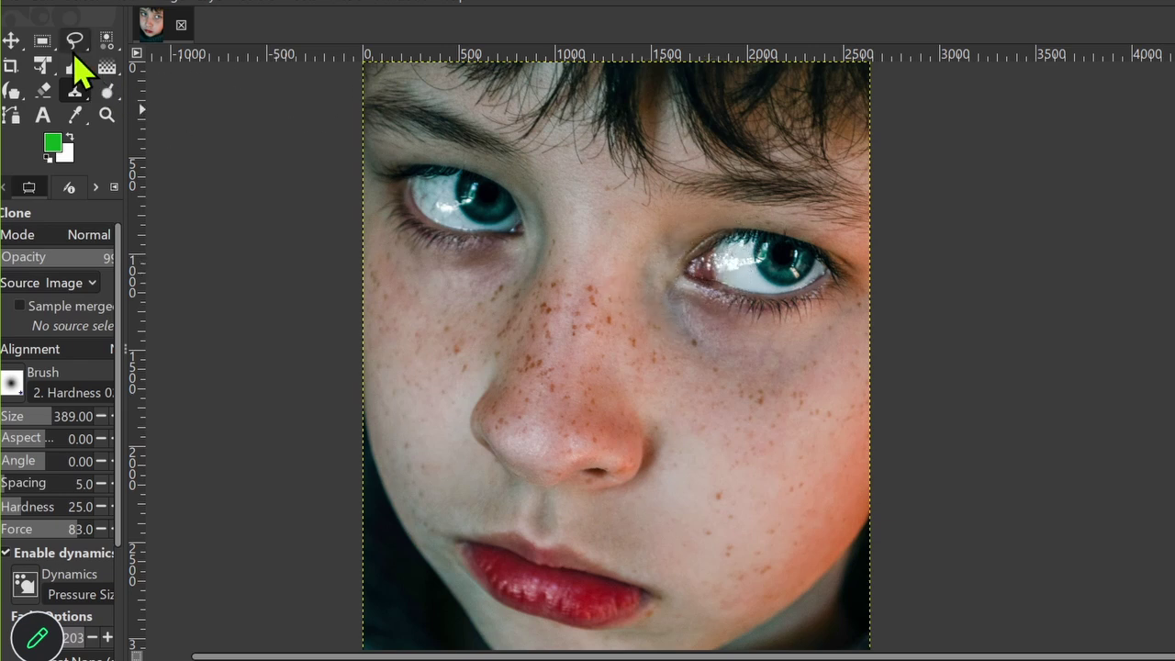
pyautogui.moveTo(85, 53)
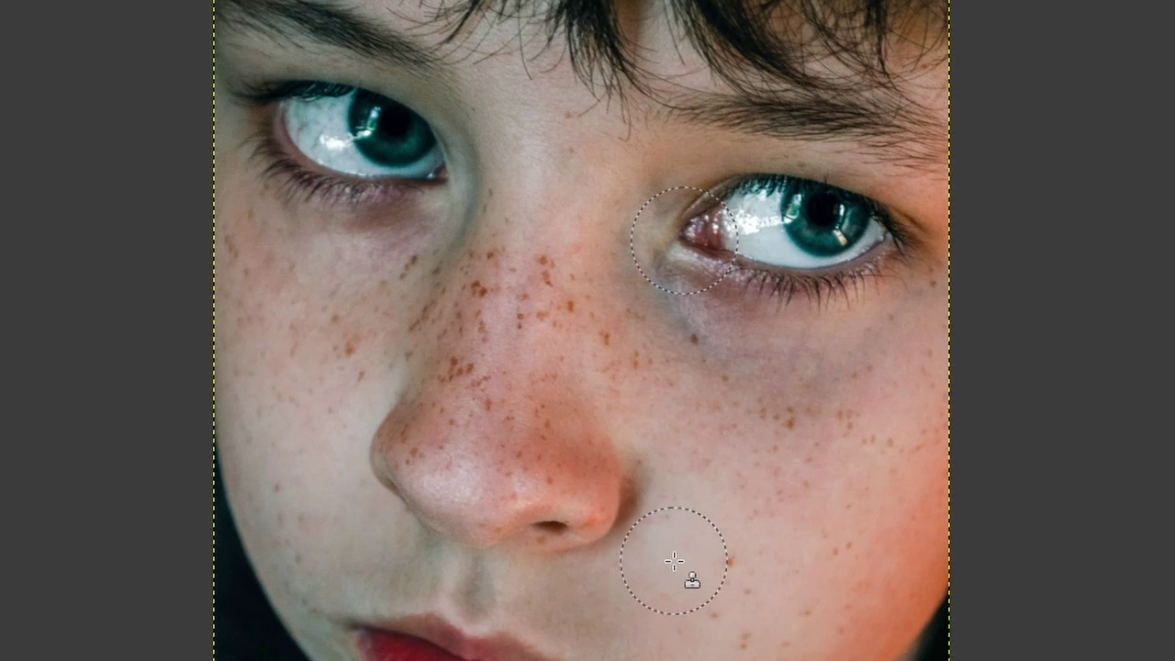
pyautogui.moveTo(677, 466)
pyautogui.mouseDown()
pyautogui.moveTo(914, 469)
pyautogui.moveTo(879, 436)
pyautogui.moveTo(825, 418)
pyautogui.moveTo(738, 423)
pyautogui.moveTo(674, 462)
pyautogui.moveTo(767, 500)
pyautogui.moveTo(839, 507)
pyautogui.moveTo(924, 489)
pyautogui.moveTo(881, 422)
pyautogui.moveTo(807, 400)
pyautogui.moveTo(704, 407)
pyautogui.moveTo(659, 473)
pyautogui.mouseUp()
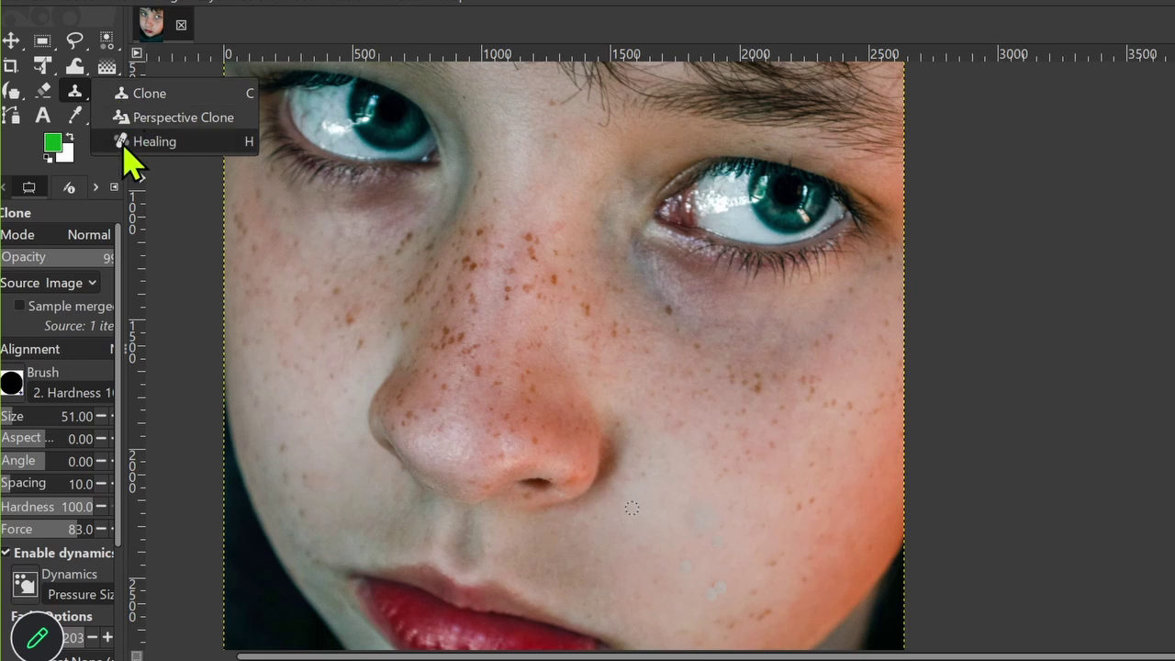
# Step: Choose the Healing tool, and in Grade 11.pdf circle the Heal icon in red and bring up the row's description
pyautogui.click(151, 142)
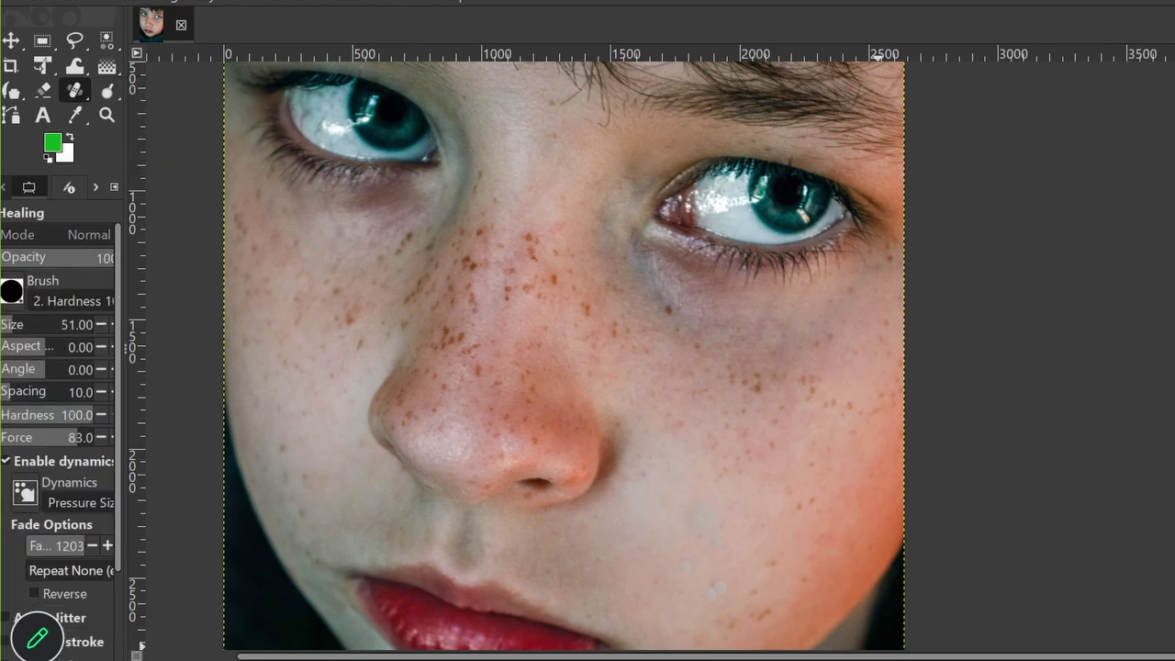
pyautogui.hotkey('alt', 'Tab')
pyautogui.scroll(-4, 787, 459)
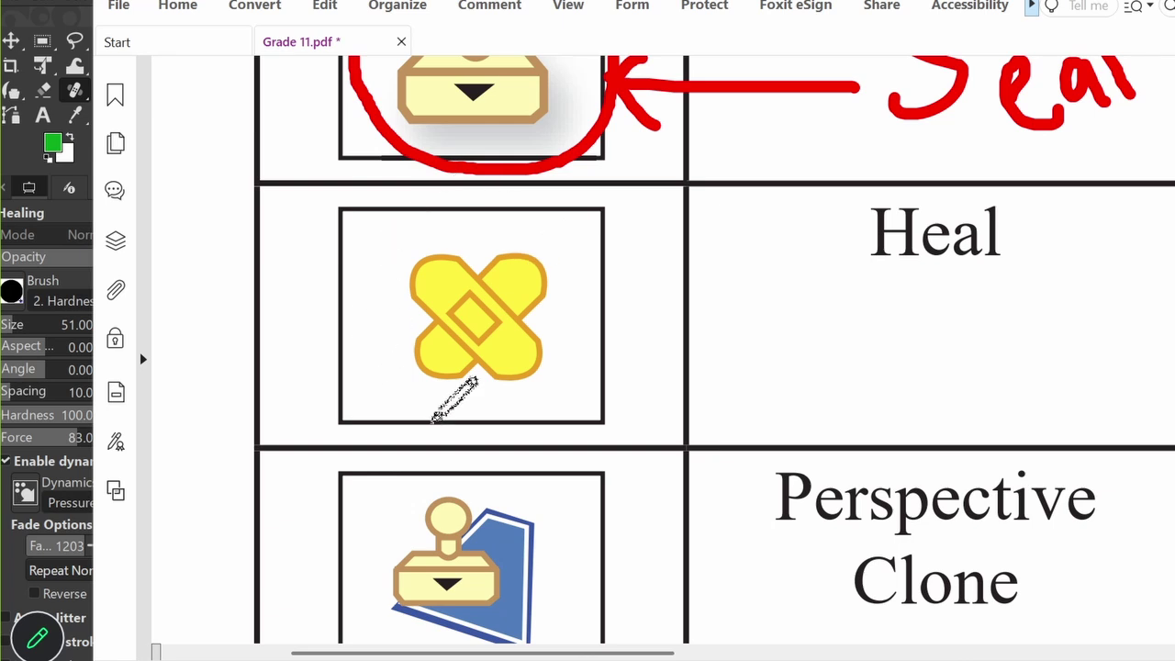
pyautogui.moveTo(475, 211)
pyautogui.mouseDown()
pyautogui.moveTo(345, 275)
pyautogui.moveTo(585, 379)
pyautogui.moveTo(446, 210)
pyautogui.mouseUp()
pyautogui.moveTo(659, 654); pyautogui.dragTo(1129, 651)
pyautogui.scroll(-2, 964, 344)
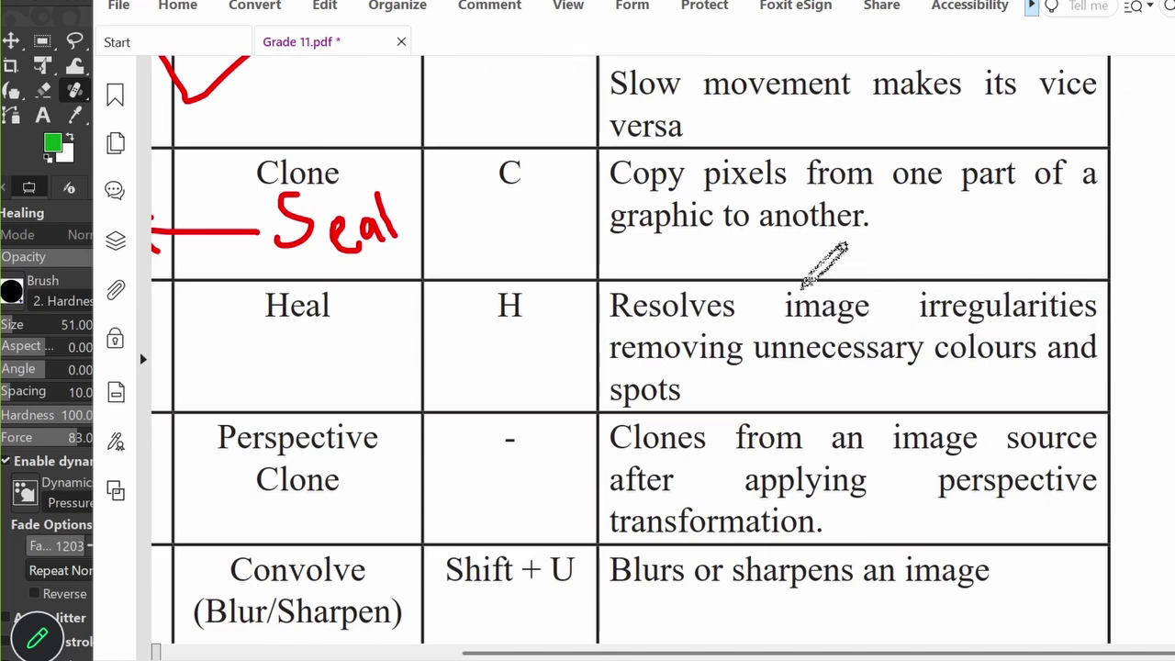
# Step: Return to the portrait in GIMP and set the Healing brush size to 208
pyautogui.hotkey('alt', 'Tab')
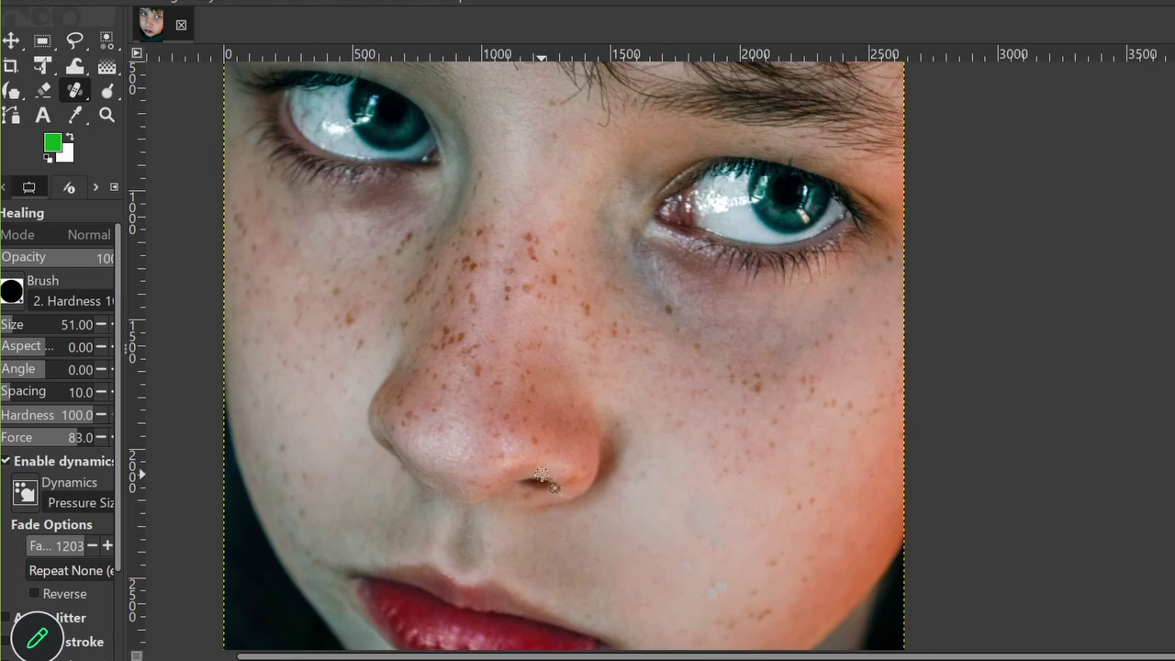
pyautogui.scroll(1, 541, 474)
pyautogui.scroll(1, 639, 386)
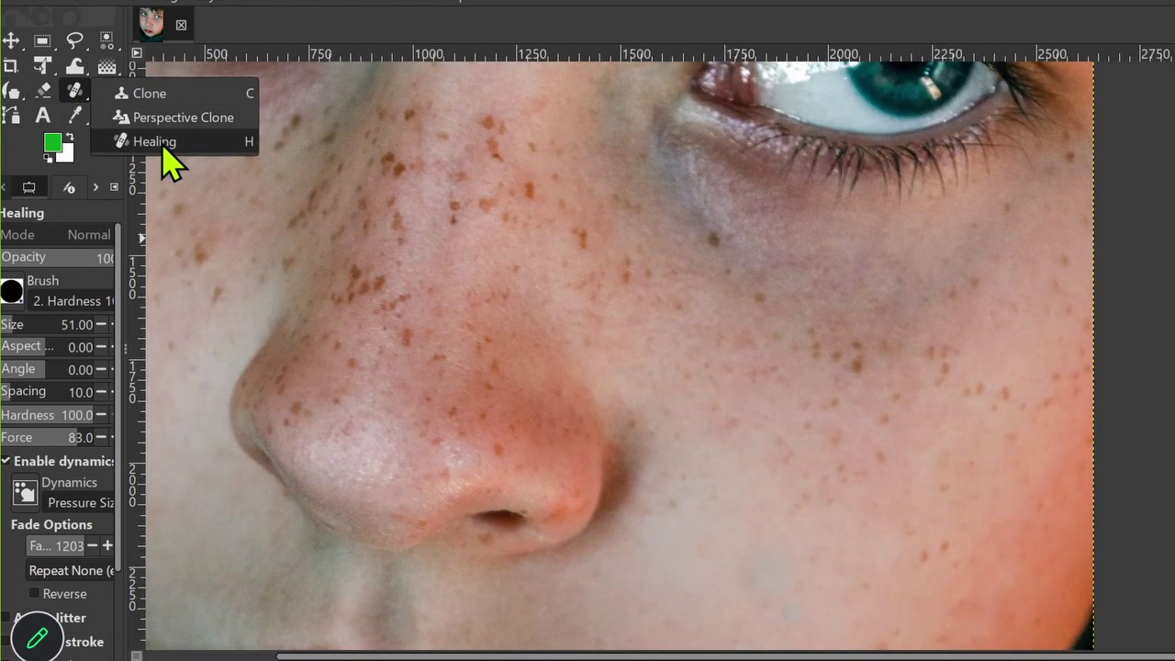
pyautogui.moveTo(40, 323); pyautogui.dragTo(85, 328)
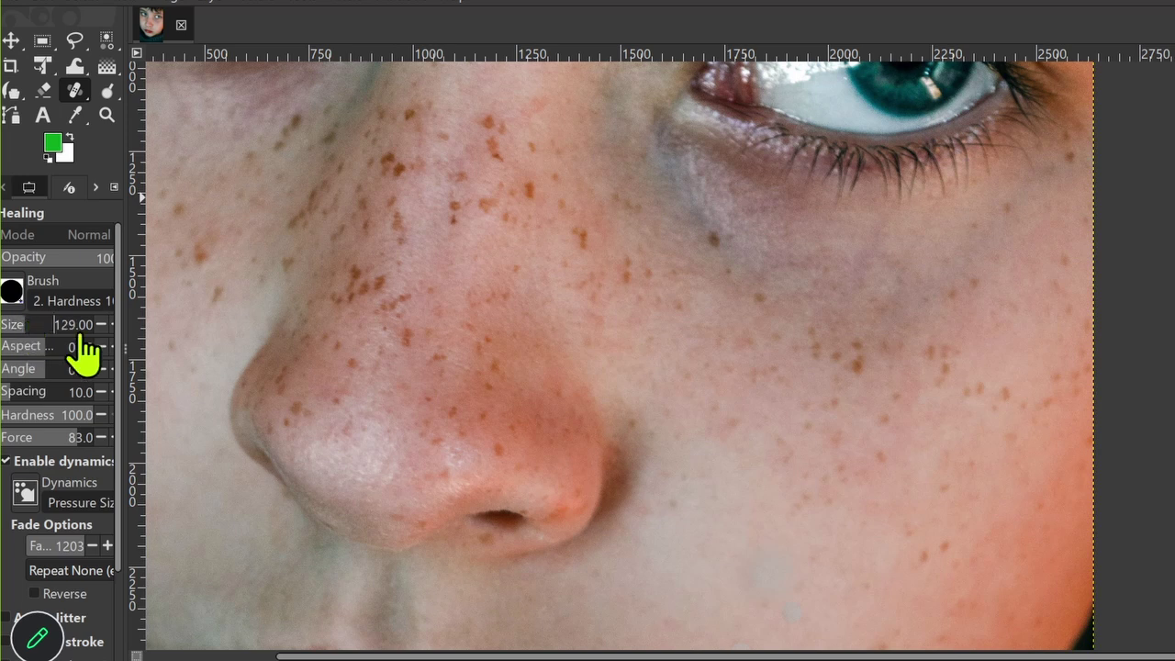
pyautogui.click(36, 324)
# Step: Heal the freckles on the upper bridge of the nose between the eyes using clean skin nearby
pyautogui.moveTo(583, 202); pyautogui.dragTo(624, 321)
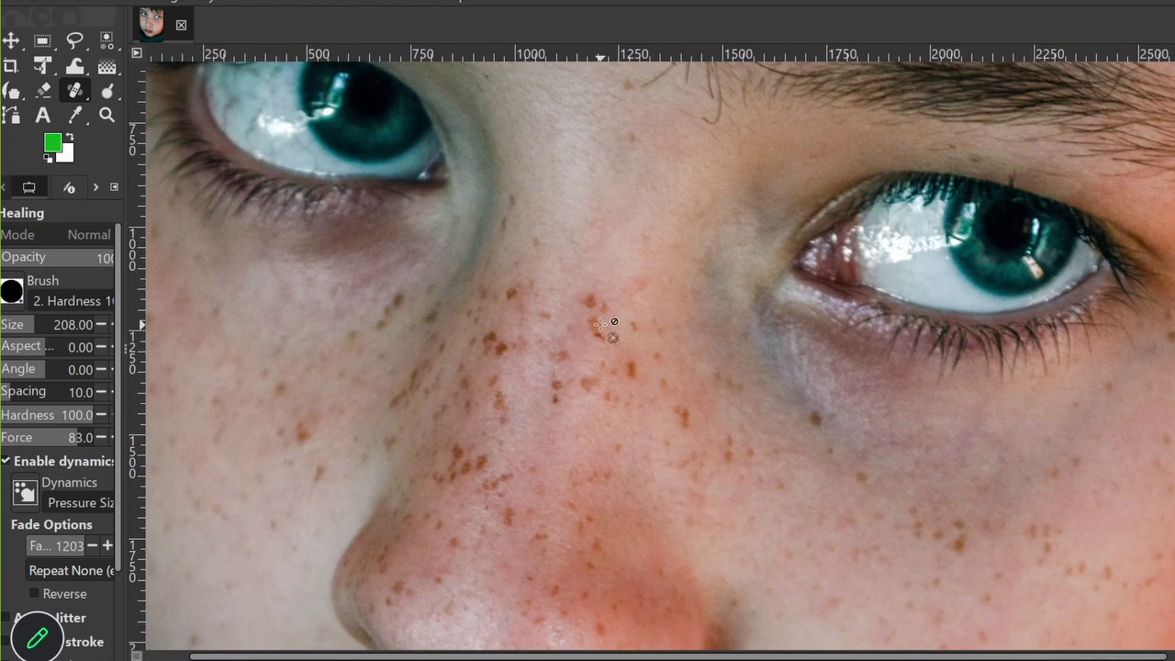
pyautogui.scroll(-1, 588, 303)
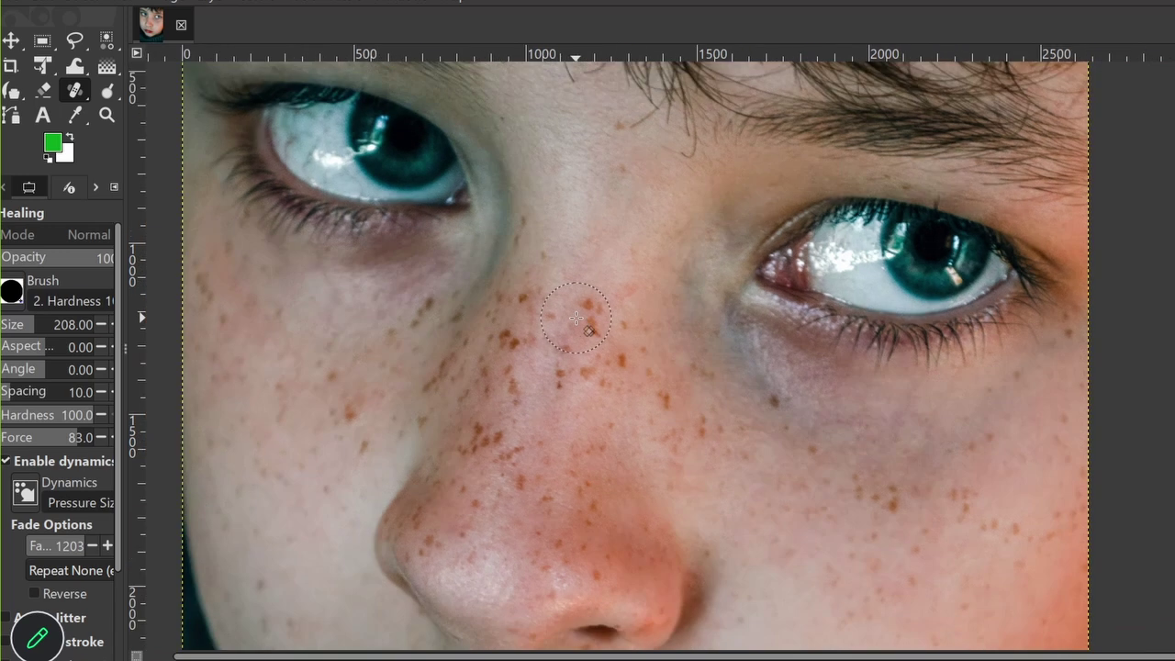
pyautogui.moveTo(583, 330)
pyautogui.mouseDown()
pyautogui.moveTo(588, 361)
pyautogui.moveTo(592, 335)
pyautogui.moveTo(644, 366)
pyautogui.moveTo(619, 350)
pyautogui.moveTo(633, 339)
pyautogui.moveTo(631, 306)
pyautogui.moveTo(603, 334)
pyautogui.moveTo(634, 372)
pyautogui.moveTo(584, 365)
pyautogui.mouseUp()
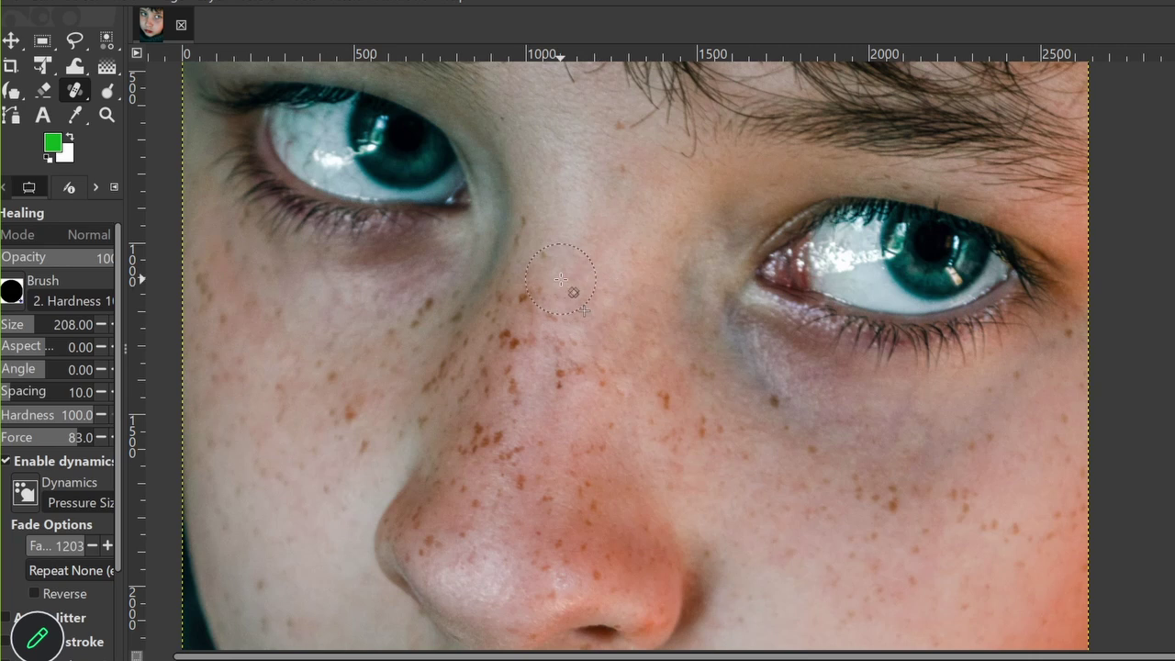
pyautogui.moveTo(574, 307)
pyautogui.mouseDown()
pyautogui.moveTo(546, 301)
pyautogui.moveTo(505, 318)
pyautogui.moveTo(520, 338)
pyautogui.moveTo(514, 303)
pyautogui.moveTo(568, 238)
pyautogui.mouseUp()
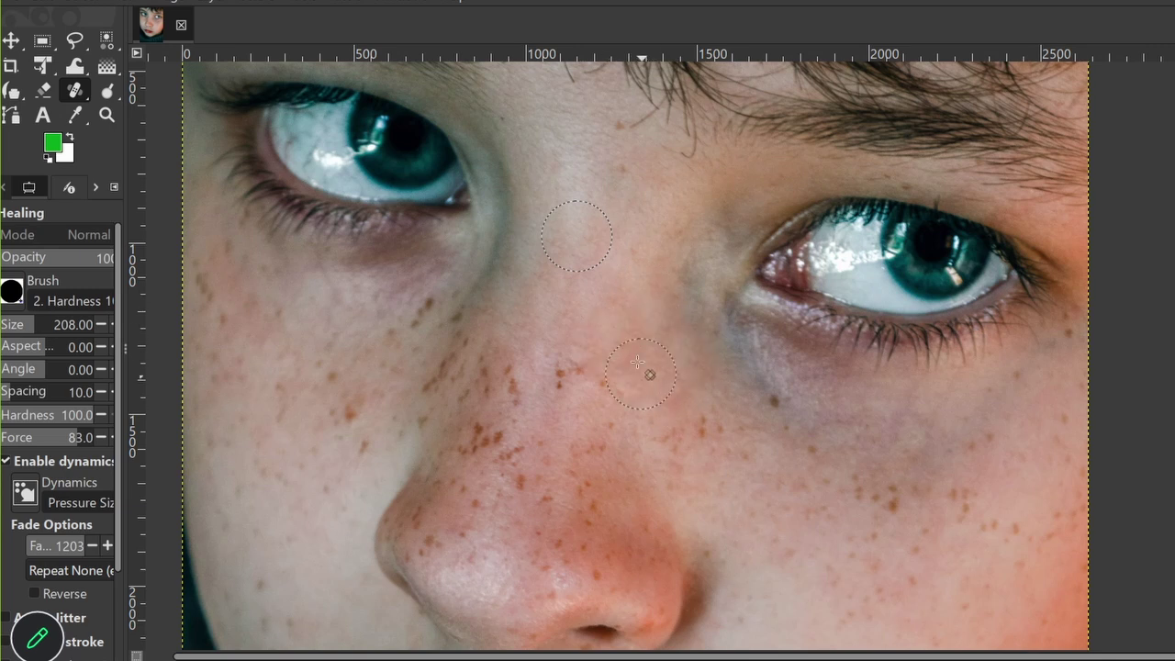
# Step: Sample clean skin on the side of the nose bridge and heal the freckles in the middle of the bridge
pyautogui.keyDown('ctrl'); pyautogui.click(634, 321); pyautogui.keyUp('ctrl')
pyautogui.scroll(-2, 594, 347)
pyautogui.moveTo(555, 435); pyautogui.dragTo(546, 423)
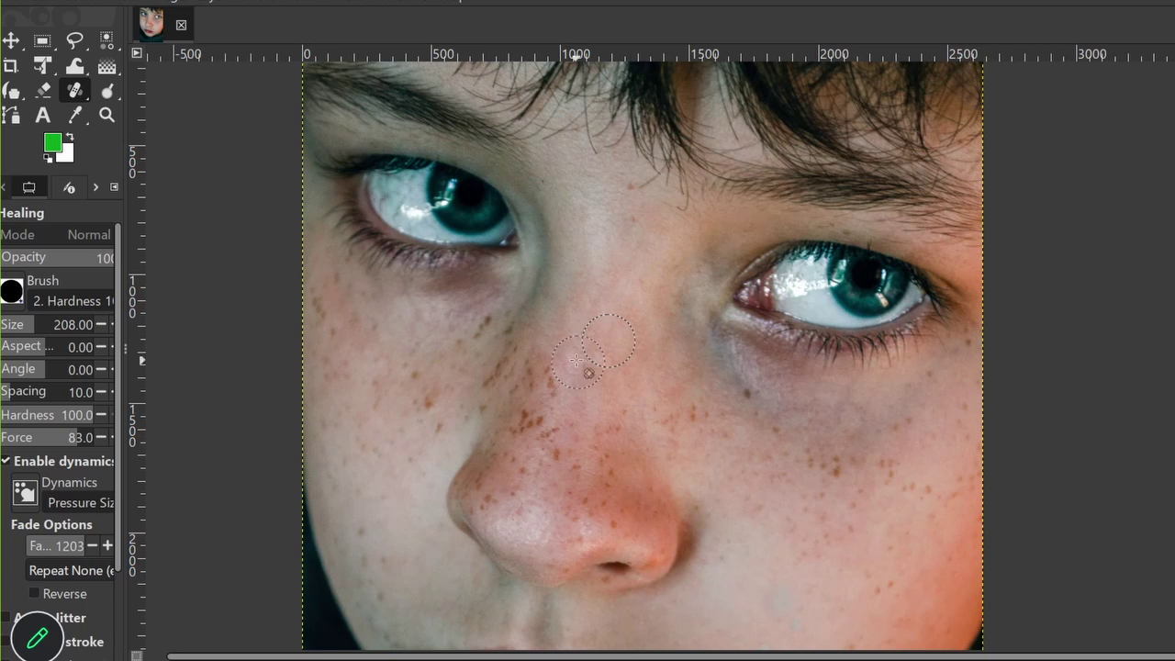
# Step: Sample clear skin on the nose bridge, heal the freckle clusters just above the nose tip, and resample from the healed area
pyautogui.scroll(2, 575, 361)
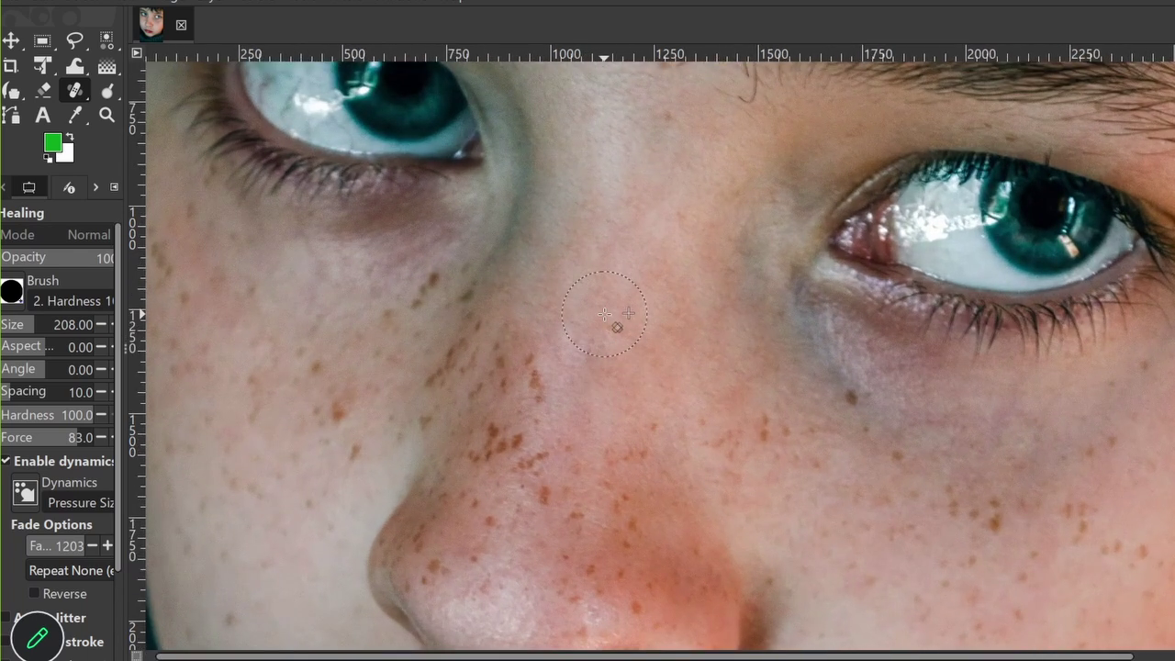
pyautogui.keyDown('ctrl'); pyautogui.click(604, 314); pyautogui.keyUp('ctrl')
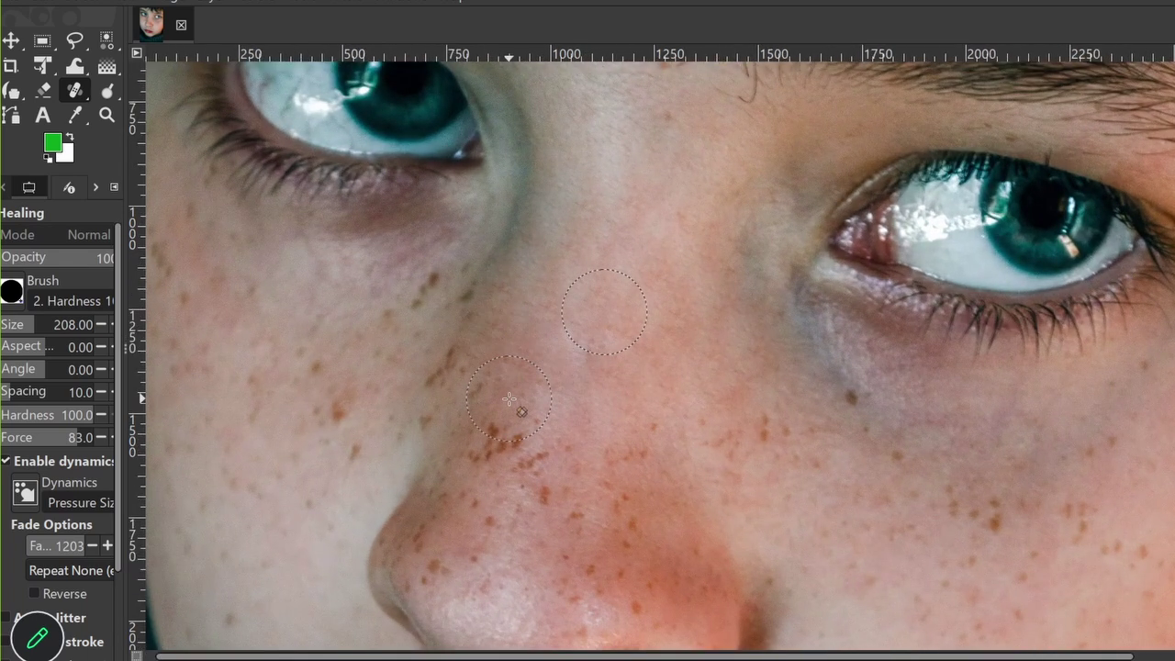
pyautogui.moveTo(509, 401)
pyautogui.mouseDown()
pyautogui.moveTo(491, 427)
pyautogui.moveTo(510, 413)
pyautogui.moveTo(542, 459)
pyautogui.moveTo(612, 467)
pyautogui.moveTo(659, 491)
pyautogui.moveTo(654, 467)
pyautogui.moveTo(670, 454)
pyautogui.moveTo(633, 424)
pyautogui.mouseUp()
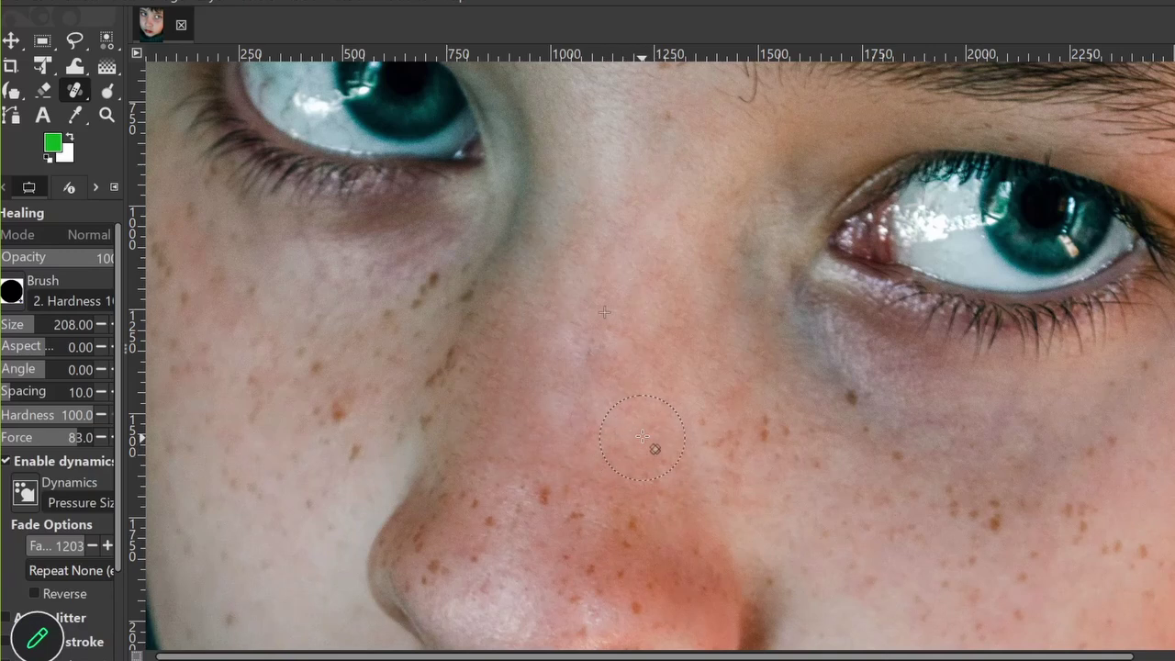
pyautogui.keyDown('ctrl'); pyautogui.click(617, 410); pyautogui.keyUp('ctrl')
# Step: In Grade 11.pdf, draw a red line across the Perspective Clone icon and bring the Convolve (Blur/Sharpen) row into view
pyautogui.scroll(-3, 596, 423)
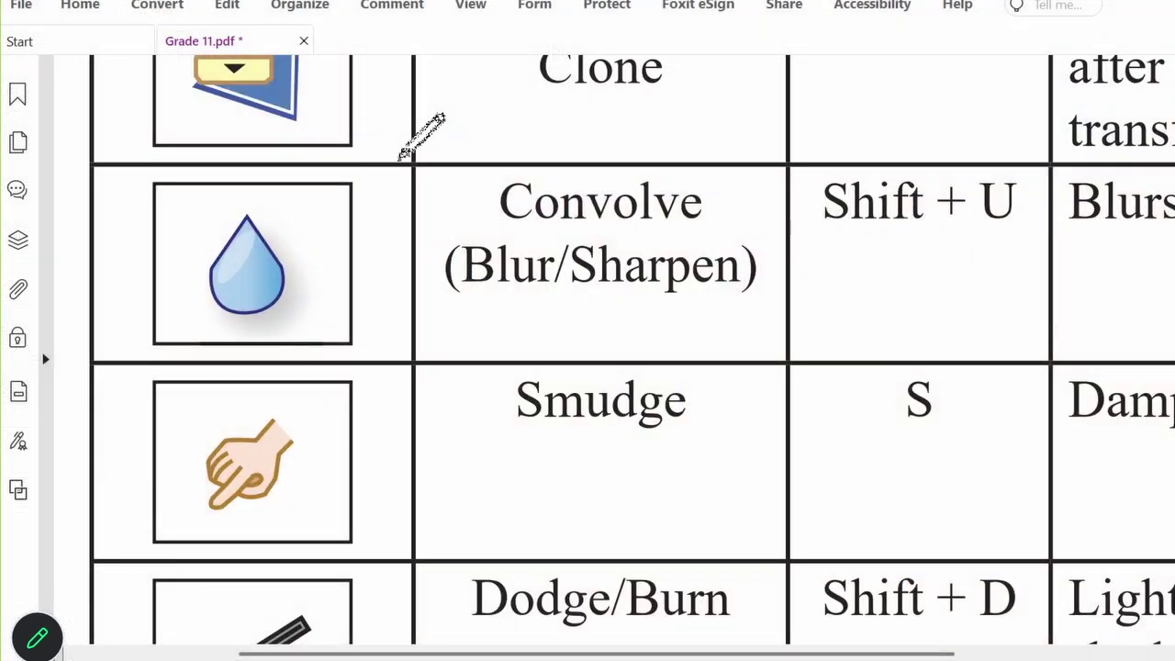
pyautogui.moveTo(222, 114); pyautogui.dragTo(375, 112)
pyautogui.scroll(-2, 366, 246)
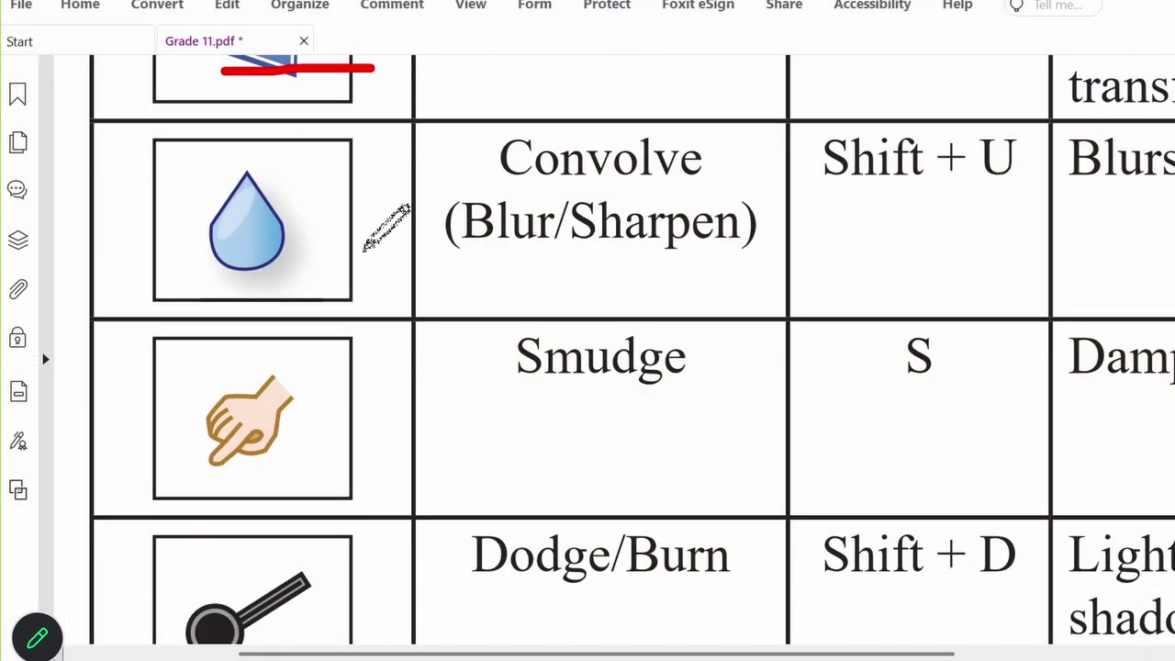
# Step: Trace the edge of the Convolve (Blur/Sharpen) droplet icon in red in the tools table of Grade 11.pdf
pyautogui.scroll(1, 483, 199)
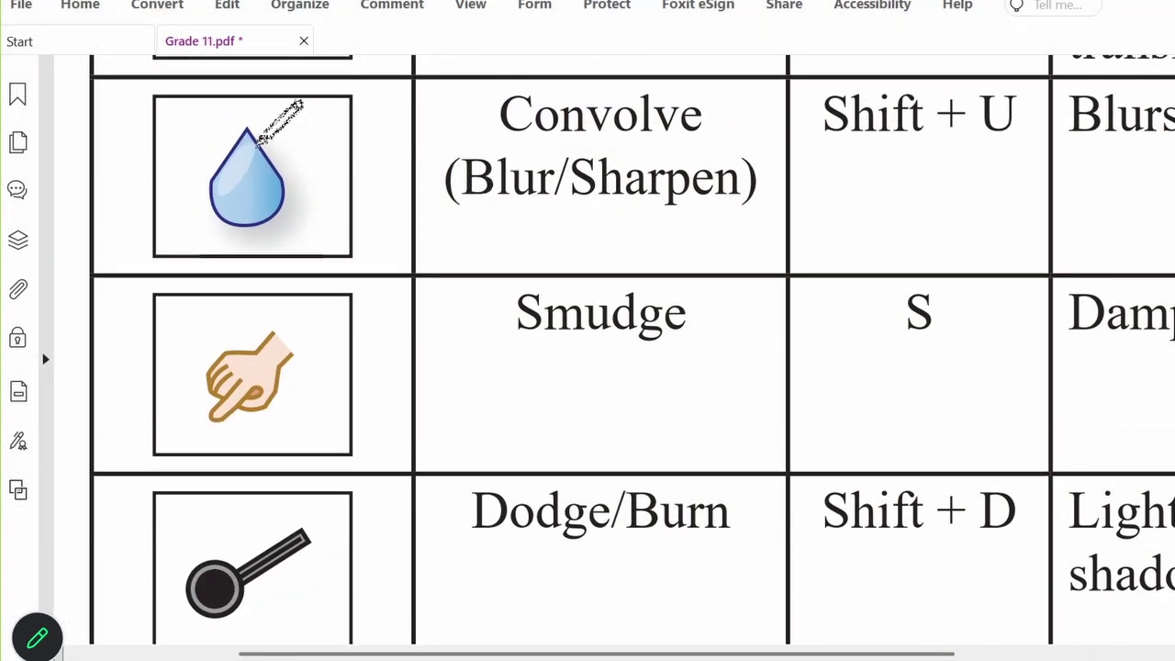
pyautogui.moveTo(245, 123); pyautogui.dragTo(202, 194)
pyautogui.moveTo(246, 123)
pyautogui.mouseDown()
pyautogui.moveTo(284, 178)
pyautogui.moveTo(285, 204)
pyautogui.moveTo(273, 224)
pyautogui.moveTo(203, 200)
pyautogui.mouseUp()
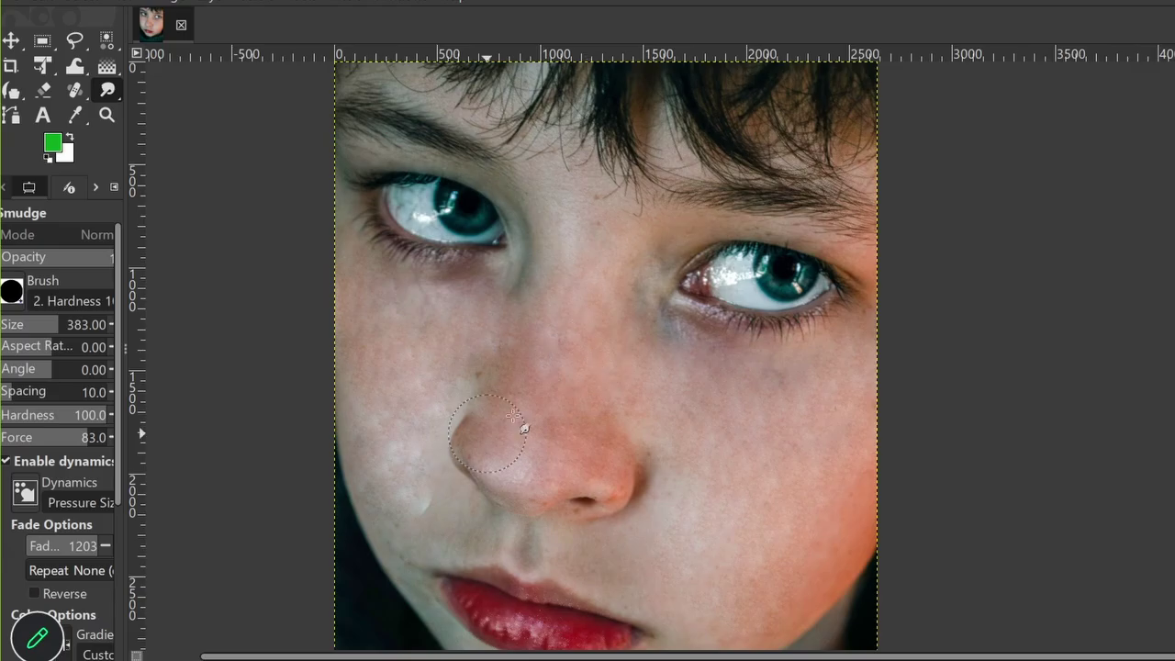
# Step: In GIMP, smudge both corners of the portrait's lips outward and upward into a wide smile, using a brush size of 352
pyautogui.scroll(-4, 550, 382)
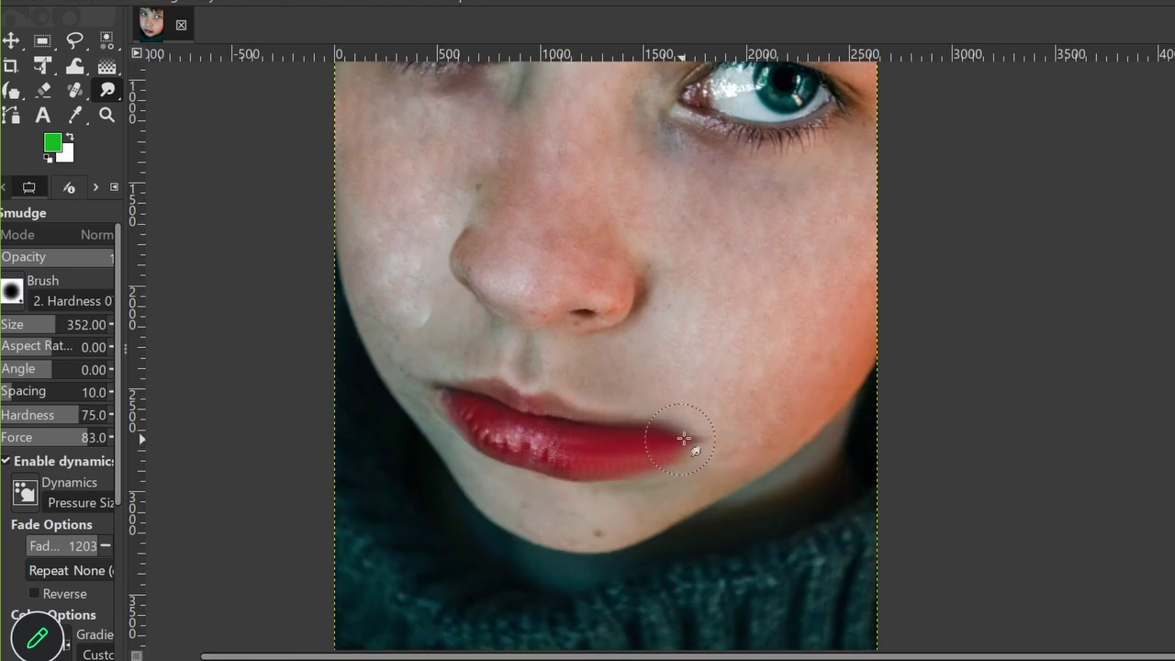
pyautogui.moveTo(675, 432); pyautogui.dragTo(734, 427)
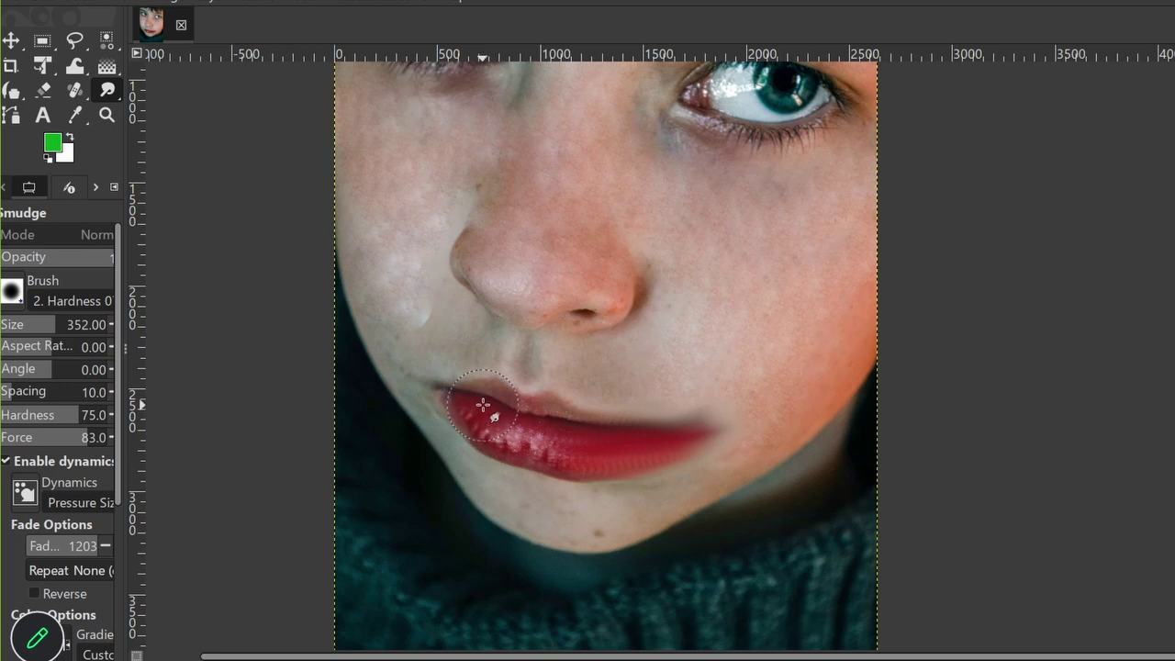
pyautogui.moveTo(484, 404)
pyautogui.mouseDown()
pyautogui.moveTo(436, 391)
pyautogui.moveTo(402, 360)
pyautogui.mouseUp()
pyautogui.moveTo(459, 409); pyautogui.dragTo(378, 350)
pyautogui.moveTo(609, 425)
pyautogui.mouseDown()
pyautogui.moveTo(655, 429)
pyautogui.moveTo(773, 400)
pyautogui.moveTo(650, 430)
pyautogui.moveTo(709, 422)
pyautogui.moveTo(793, 400)
pyautogui.mouseUp()
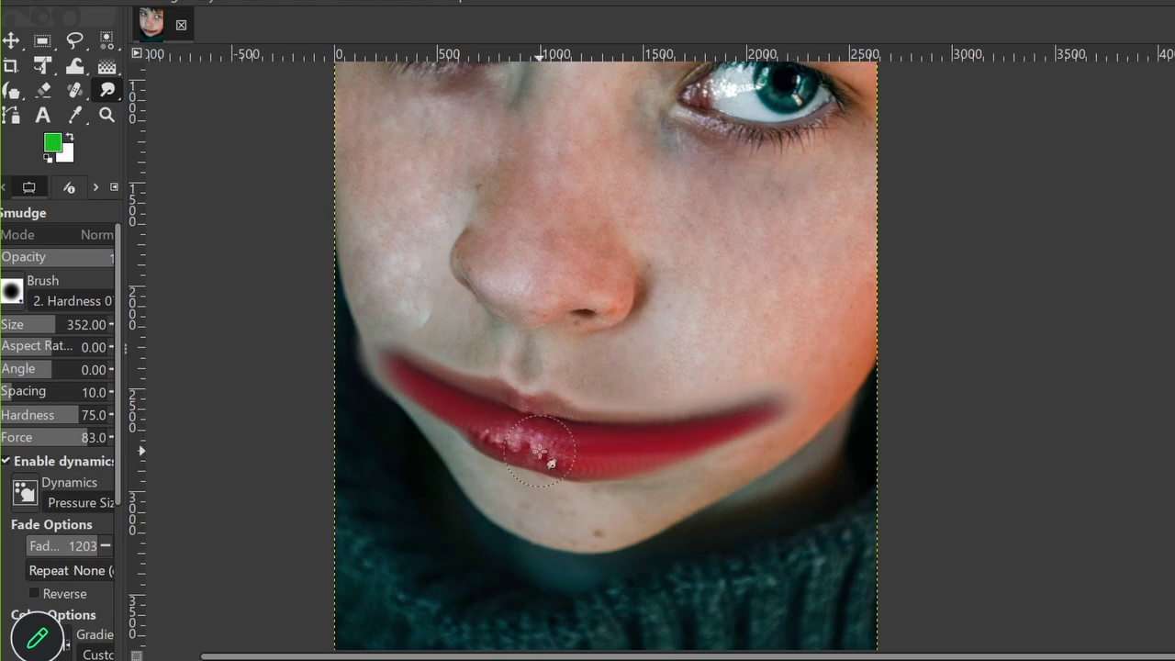
pyautogui.hotkey('shift', 'ctrl', 'j')
# Step: Lighten the dark skin below the portrait's left-hand eye using the Dodge/Burn tool at size 352
pyautogui.moveTo(106, 92); pyautogui.dragTo(184, 142)
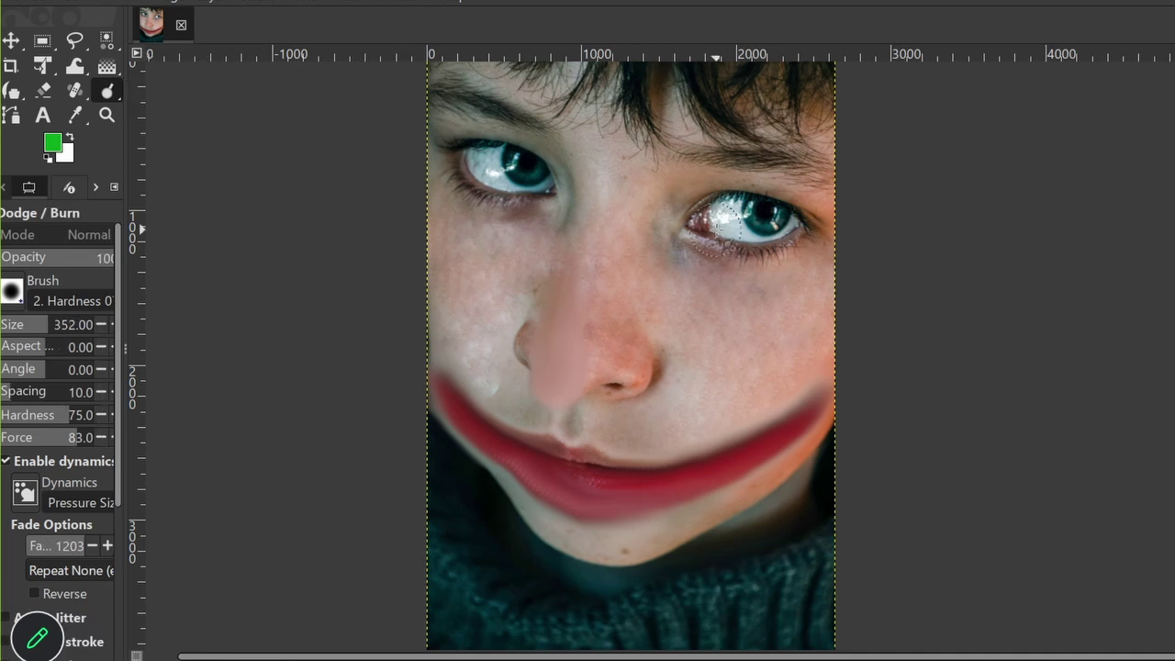
pyautogui.scroll(3, 534, 175)
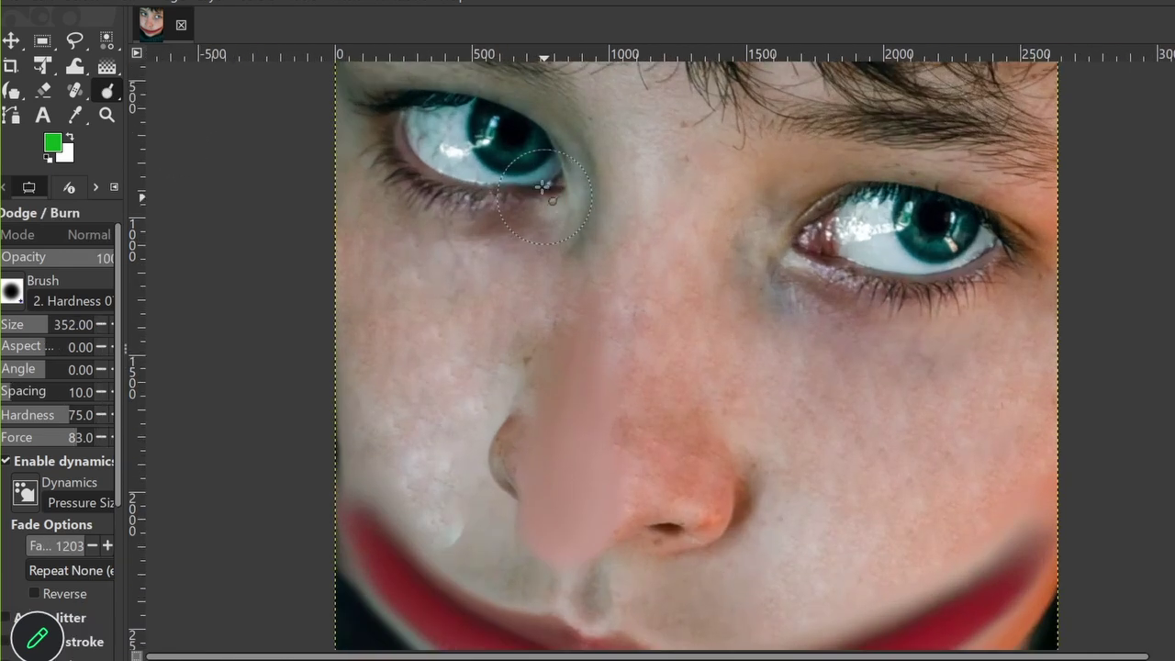
pyautogui.moveTo(521, 152)
pyautogui.mouseDown()
pyautogui.moveTo(487, 140)
pyautogui.moveTo(474, 167)
pyautogui.moveTo(543, 173)
pyautogui.moveTo(489, 122)
pyautogui.moveTo(412, 119)
pyautogui.moveTo(388, 135)
pyautogui.moveTo(476, 193)
pyautogui.moveTo(548, 199)
pyautogui.moveTo(499, 127)
pyautogui.moveTo(359, 96)
pyautogui.moveTo(379, 168)
pyautogui.moveTo(485, 204)
pyautogui.mouseUp()
pyautogui.scroll(-2, 580, 245)
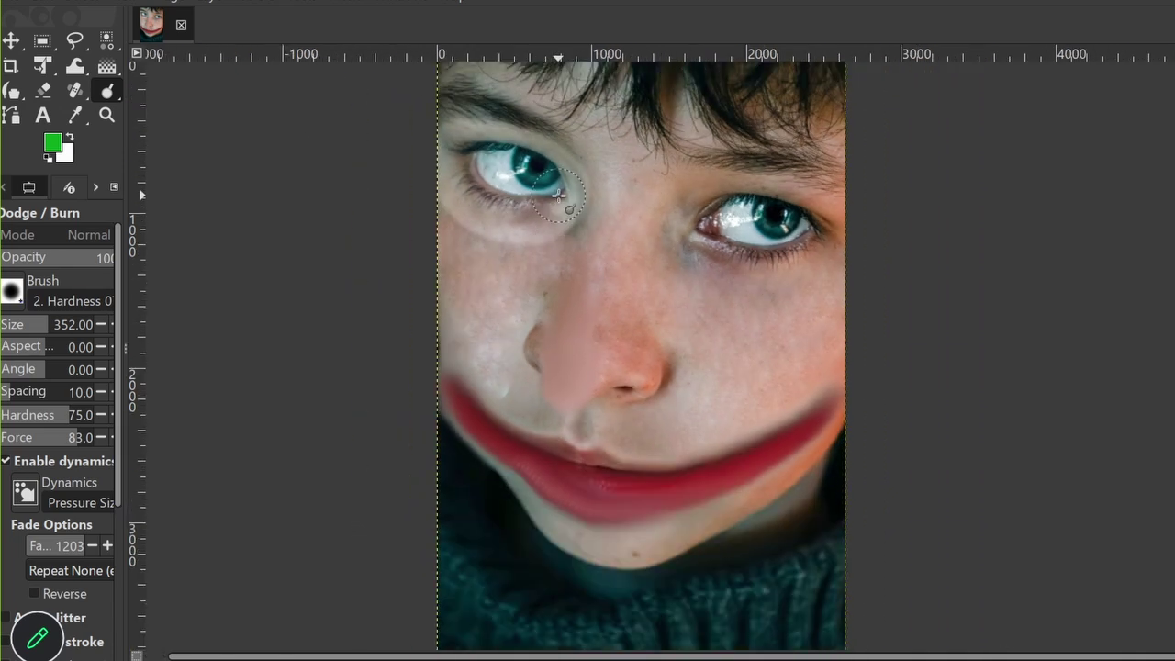
pyautogui.moveTo(558, 213)
pyautogui.mouseDown()
pyautogui.moveTo(542, 168)
pyautogui.moveTo(488, 138)
pyautogui.moveTo(443, 141)
pyautogui.moveTo(454, 197)
pyautogui.moveTo(536, 226)
pyautogui.moveTo(566, 193)
pyautogui.moveTo(505, 147)
pyautogui.mouseUp()
pyautogui.moveTo(460, 211)
pyautogui.mouseDown()
pyautogui.moveTo(525, 242)
pyautogui.moveTo(587, 223)
pyautogui.moveTo(582, 186)
pyautogui.moveTo(573, 180)
pyautogui.moveTo(579, 221)
pyautogui.moveTo(556, 244)
pyautogui.moveTo(581, 194)
pyautogui.moveTo(501, 357)
pyautogui.moveTo(508, 226)
pyautogui.moveTo(472, 337)
pyautogui.moveTo(440, 237)
pyautogui.moveTo(472, 395)
pyautogui.moveTo(518, 266)
pyautogui.moveTo(522, 411)
pyautogui.moveTo(547, 209)
pyautogui.moveTo(571, 204)
pyautogui.moveTo(584, 436)
pyautogui.moveTo(559, 269)
pyautogui.moveTo(564, 449)
pyautogui.mouseUp()
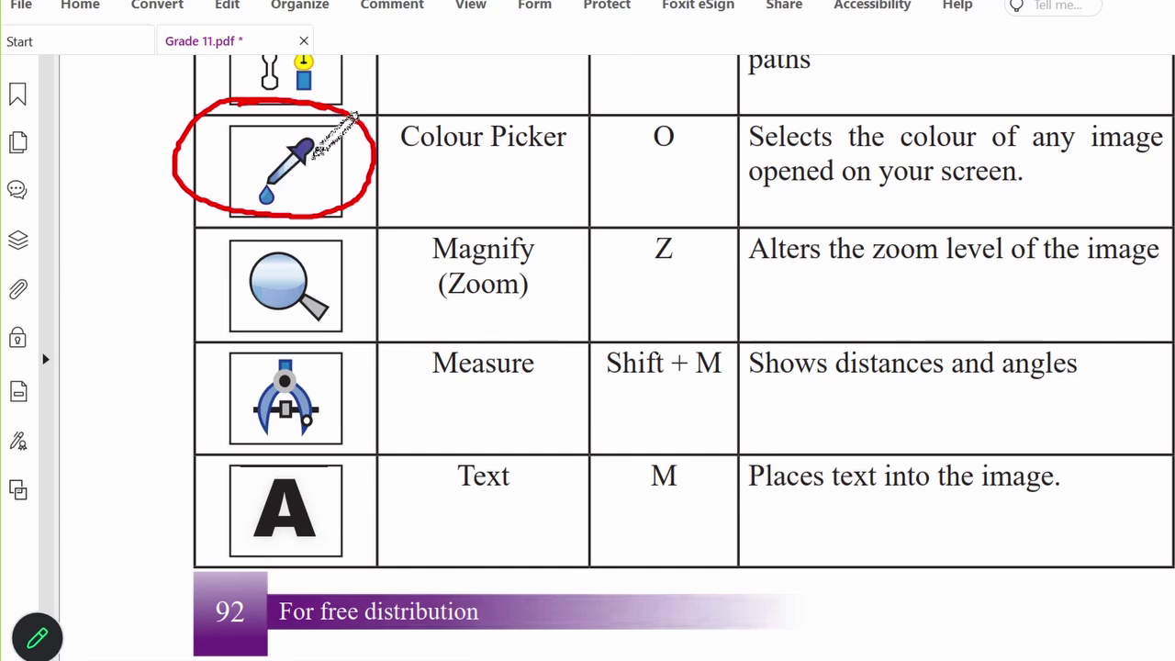
# Step: Draw an elliptical selection about 242 px wide on the background beside the dog's ear in GIMP and activate Bucket Fill
pyautogui.click(932, 659)
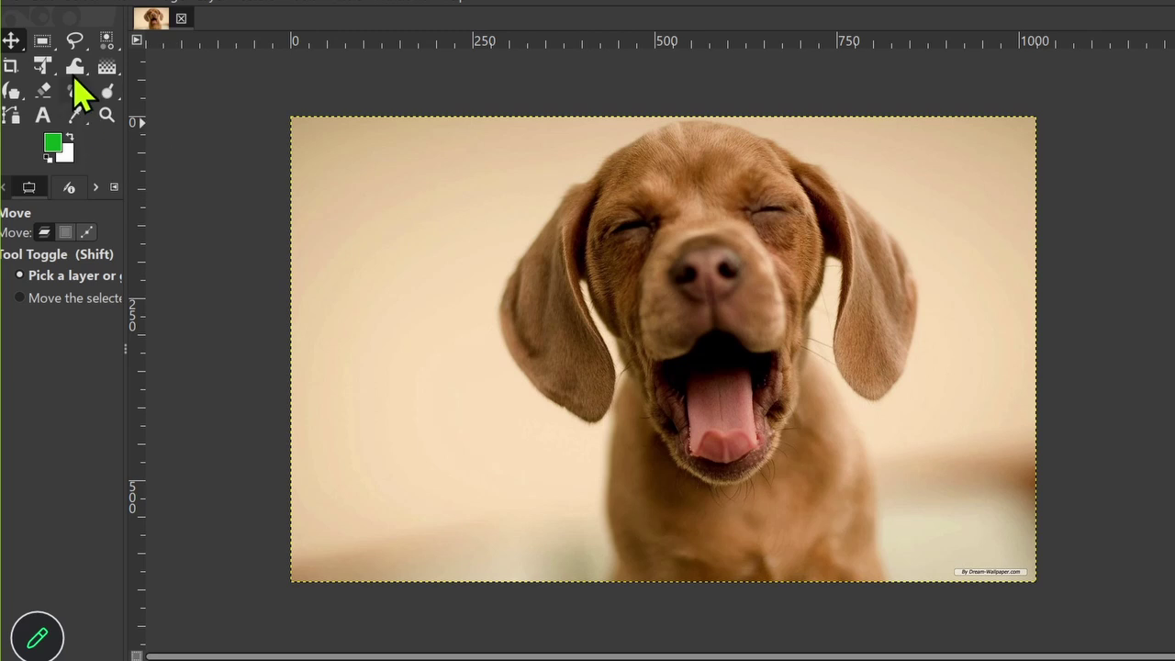
pyautogui.moveTo(43, 42); pyautogui.dragTo(95, 67)
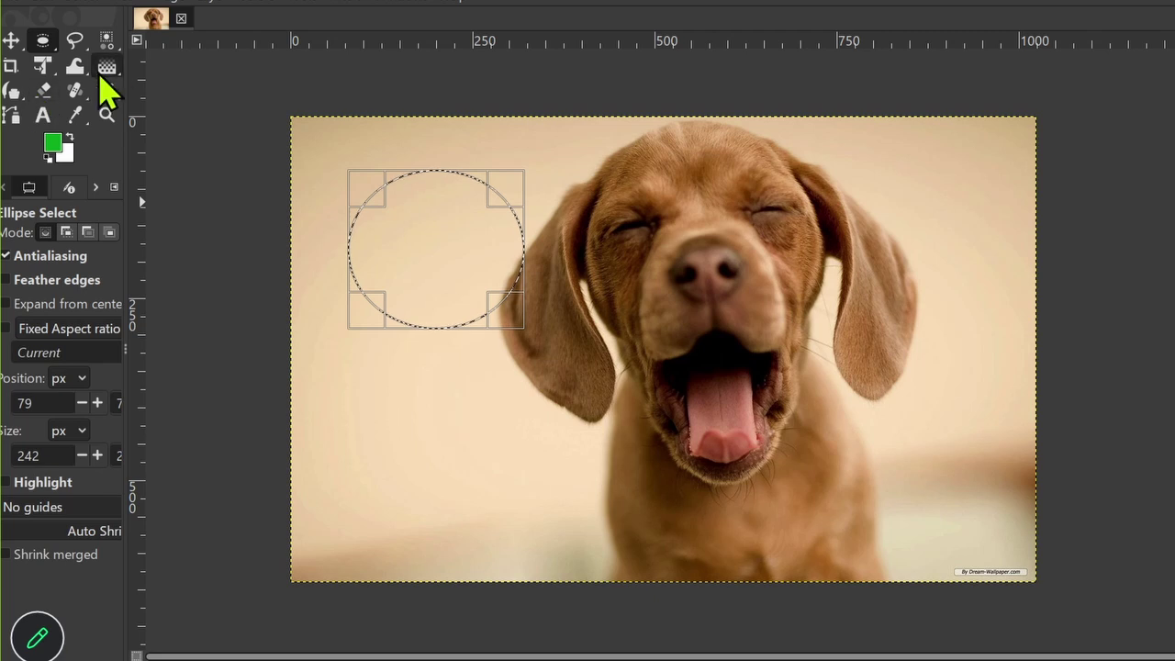
pyautogui.moveTo(107, 65)
pyautogui.click(194, 68)
pyautogui.click(50, 147)
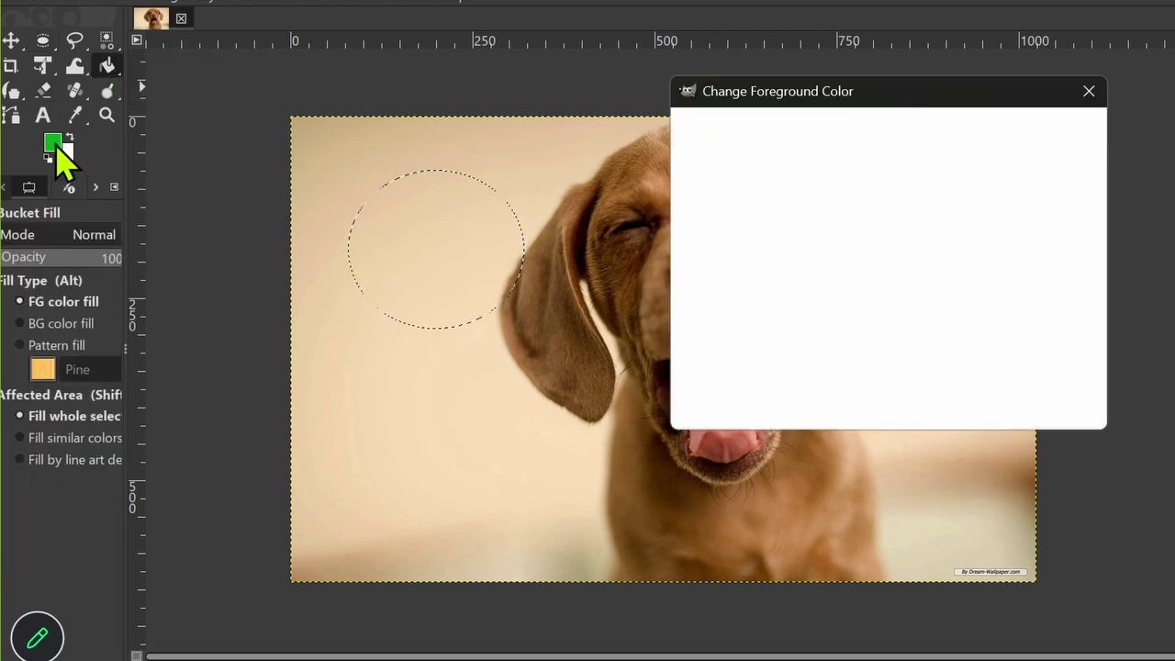
pyautogui.moveTo(873, 108); pyautogui.dragTo(1070, 116)
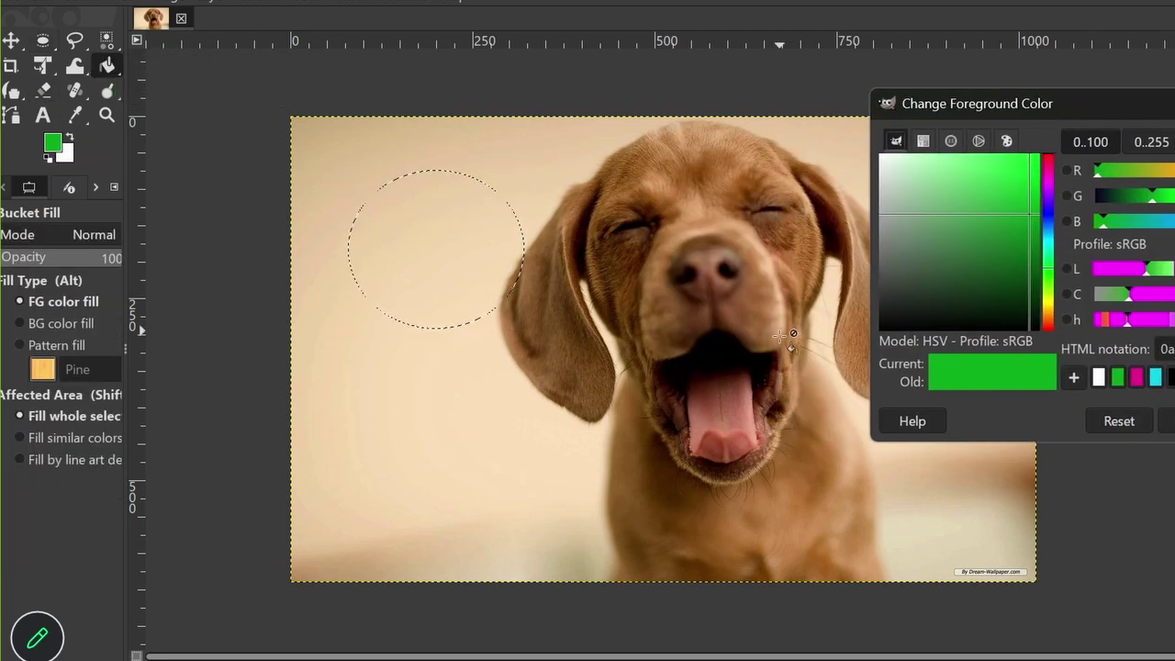
pyautogui.click(1046, 181)
pyautogui.moveTo(967, 174); pyautogui.dragTo(952, 174)
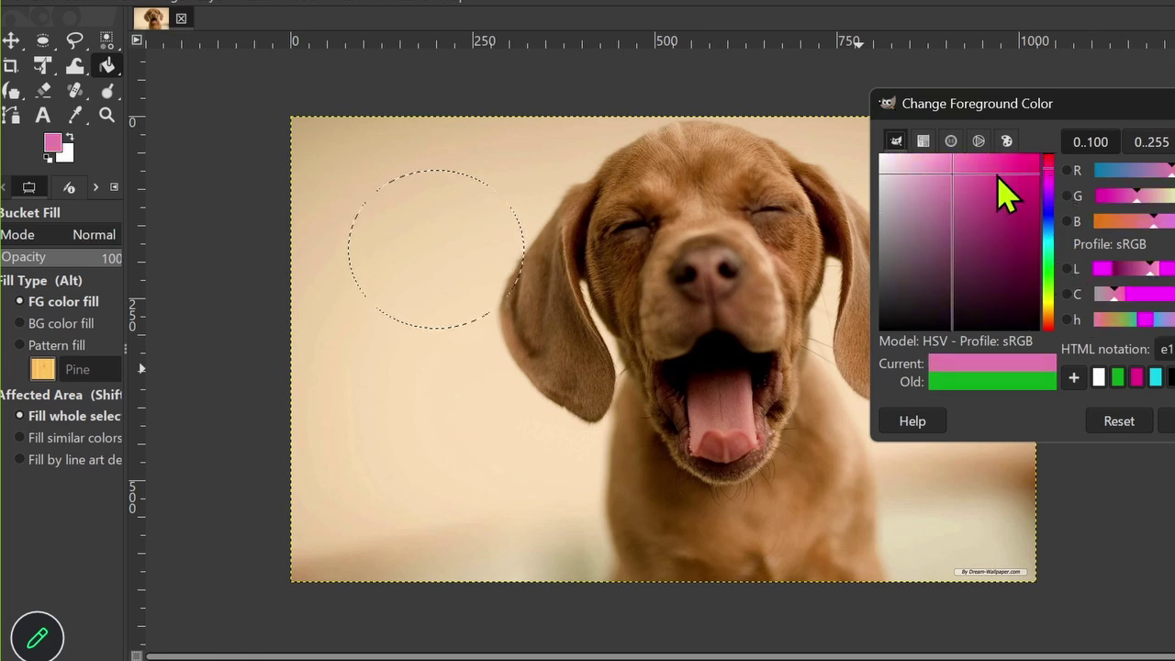
pyautogui.moveTo(997, 174)
pyautogui.mouseDown()
pyautogui.moveTo(918, 161)
pyautogui.moveTo(896, 165)
pyautogui.moveTo(891, 180)
pyautogui.moveTo(926, 163)
pyautogui.moveTo(949, 178)
pyautogui.moveTo(954, 163)
pyautogui.moveTo(973, 179)
pyautogui.moveTo(1000, 168)
pyautogui.mouseUp()
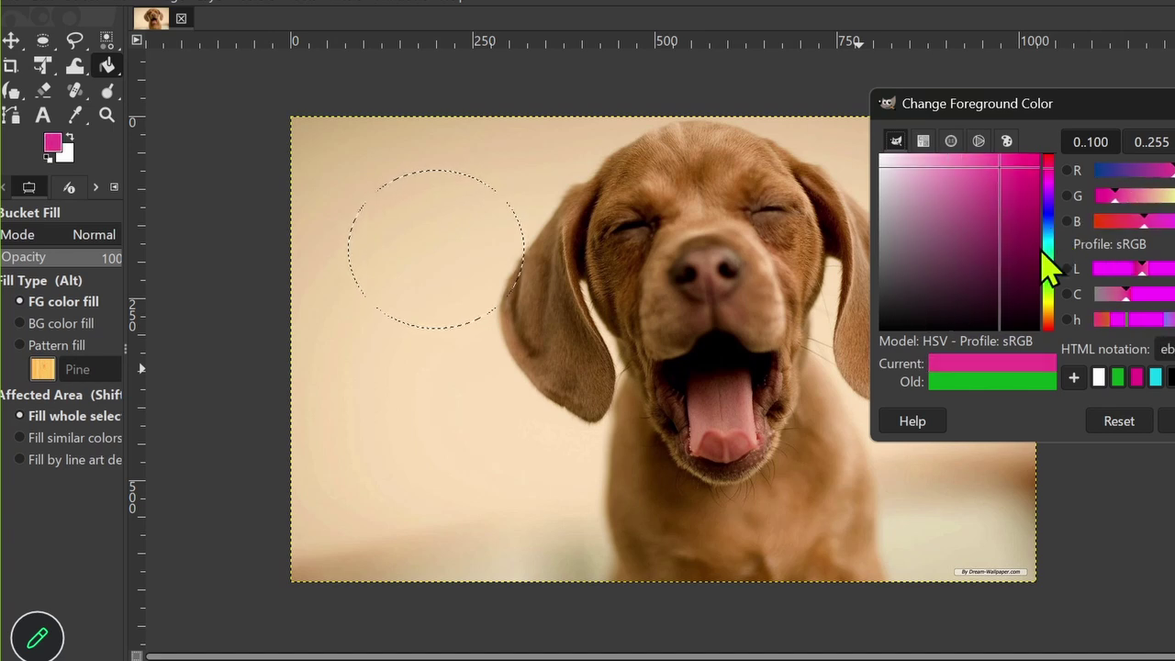
pyautogui.press('Escape')
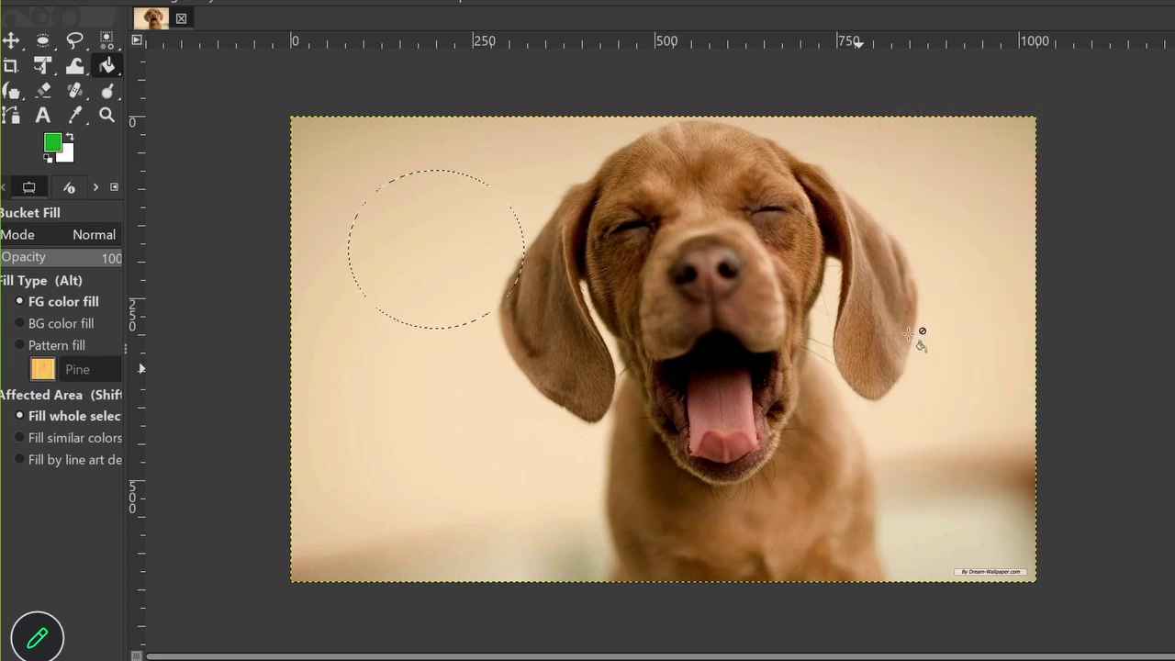
# Step: Activate the Colour Picker tool in GIMP and search the computer for audacity
pyautogui.click(77, 118)
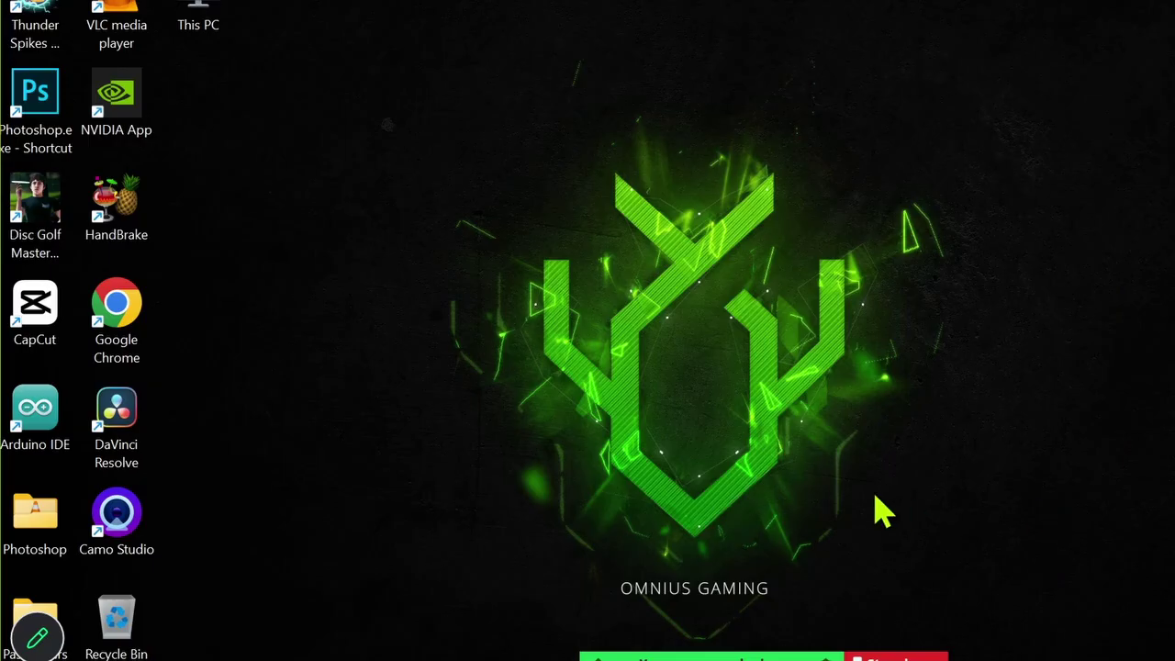
pyautogui.press('super')
pyautogui.write('audacity')
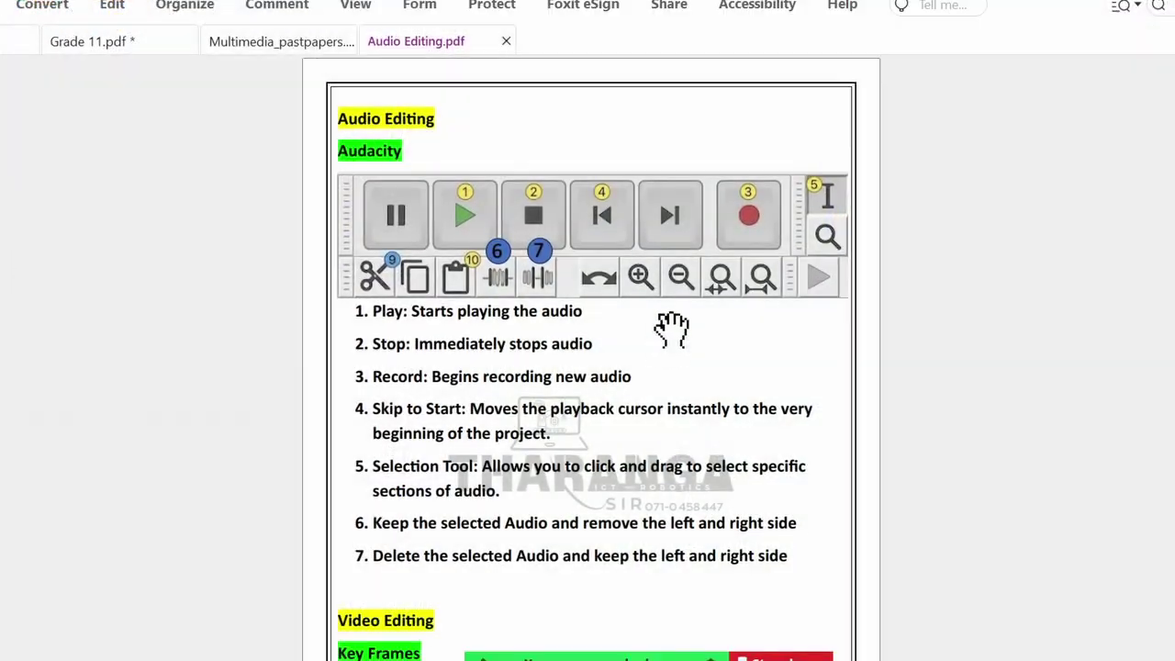
# Step: Examine the numbered Audacity toolbar figure in Audio Editing.pdf at a larger size
pyautogui.scroll(3, 671, 331)
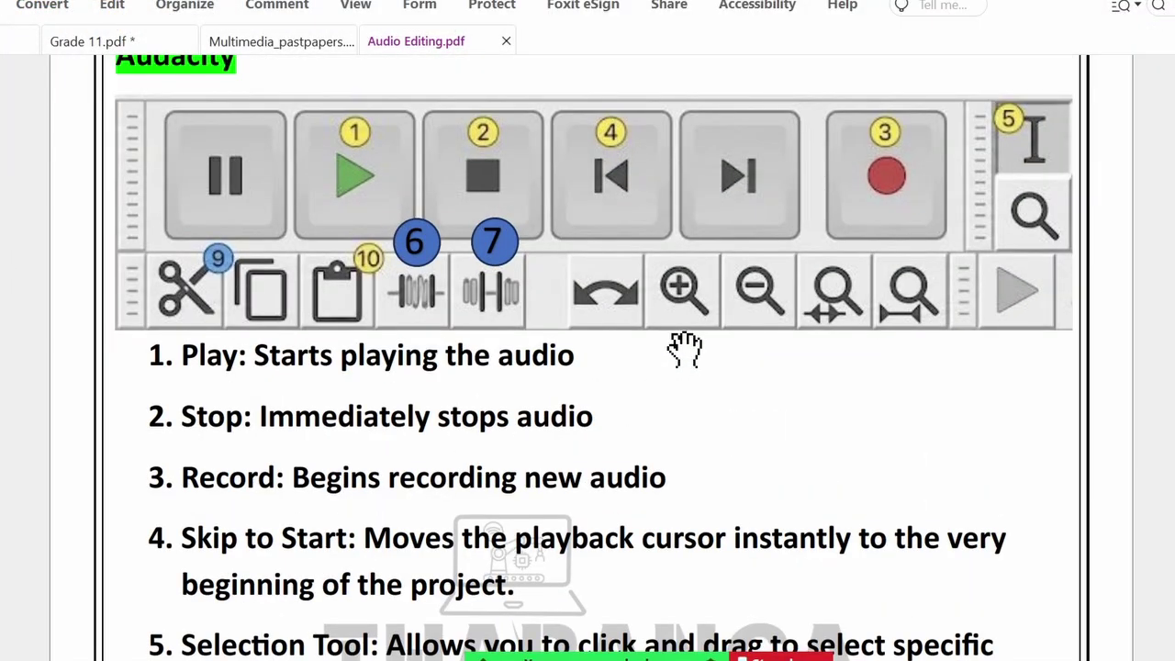
pyautogui.scroll(1, 684, 349)
pyautogui.scroll(2, 684, 347)
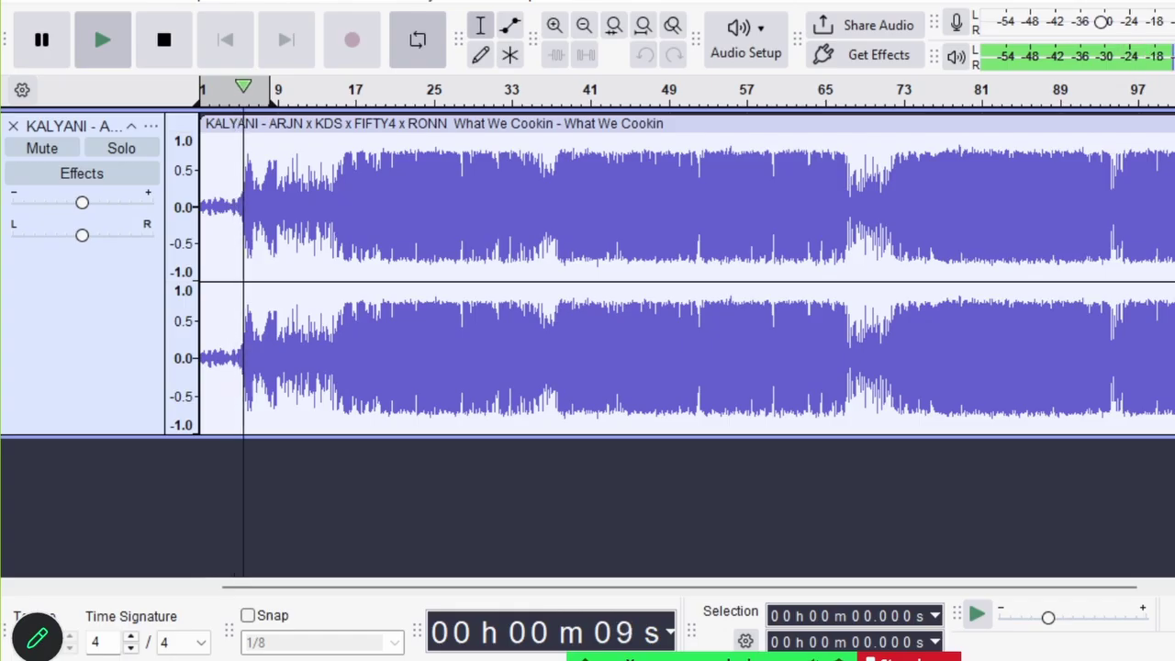
# Step: Stop the KALYANI track's playback in Audacity and mark a stretch of audio near its beginning
pyautogui.press('space')
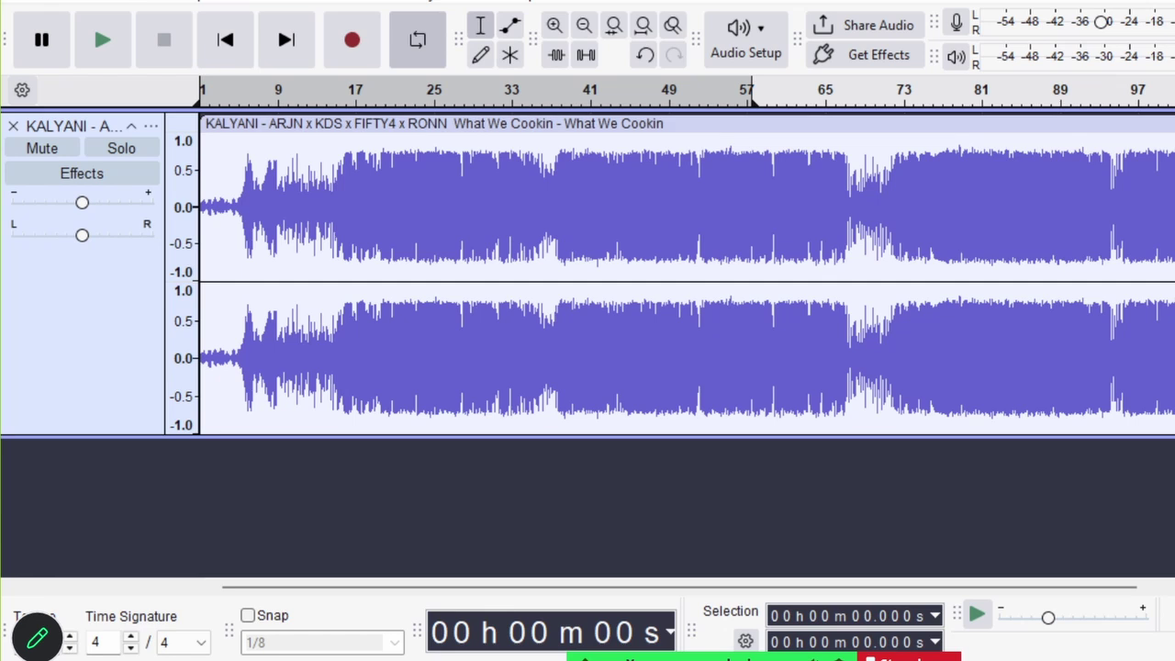
pyautogui.hotkey('ctrl', '1')
pyautogui.hotkey('ctrl', '1')
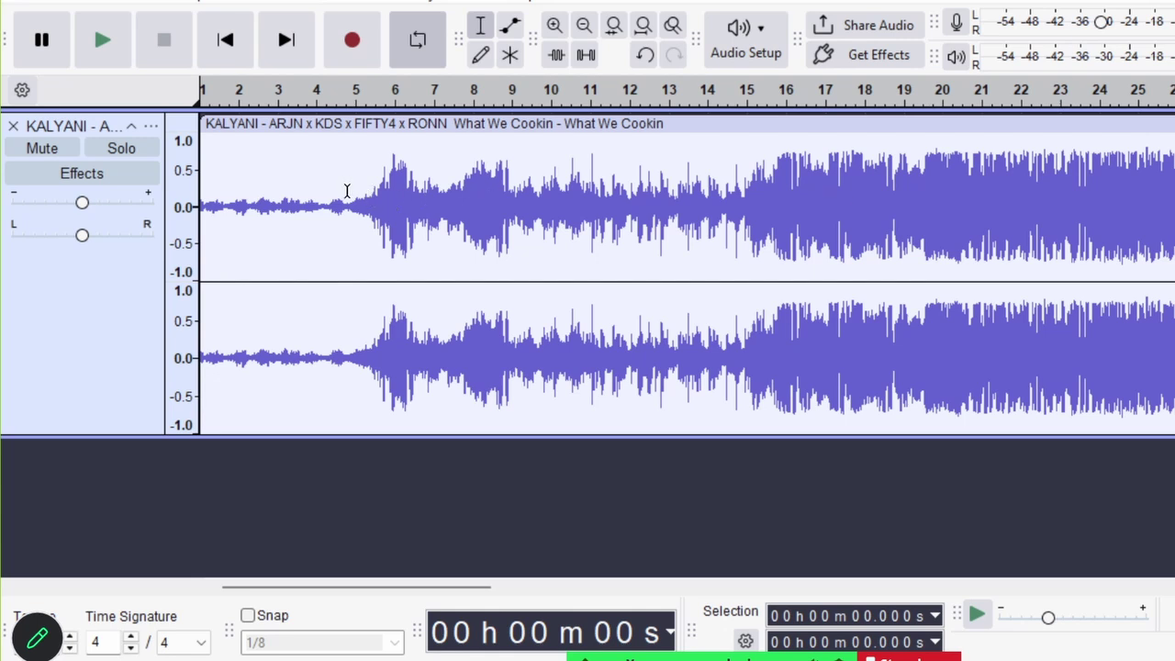
pyautogui.hotkey('ctrl', '3')
pyautogui.moveTo(254, 201); pyautogui.dragTo(513, 204)
pyautogui.click(484, 205)
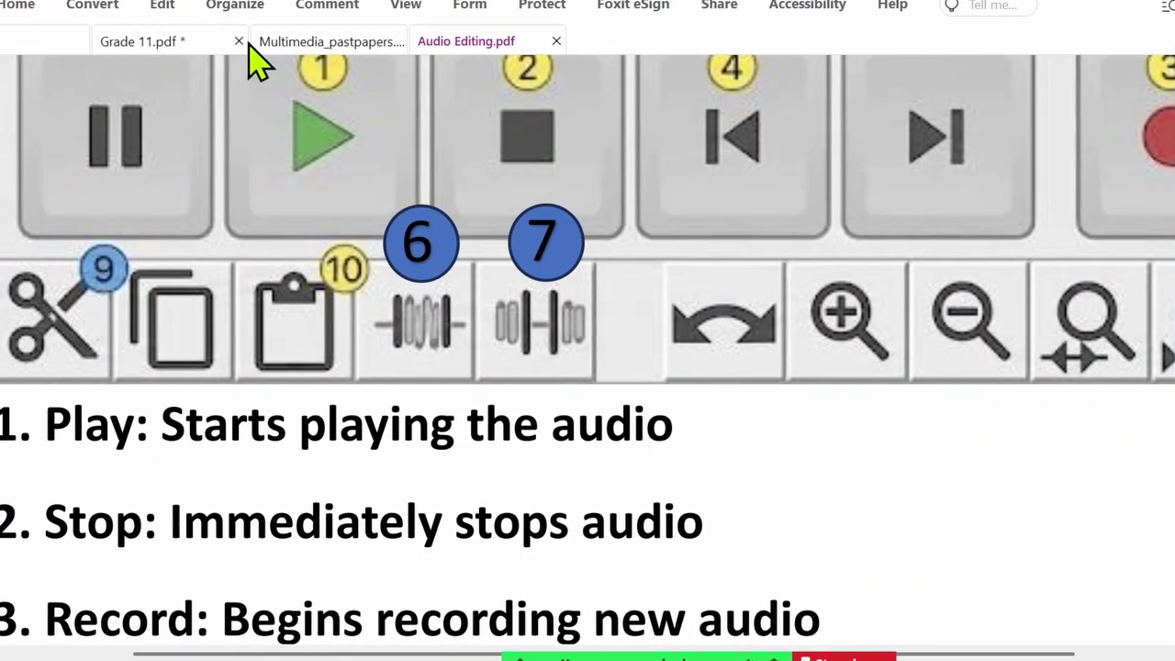
# Step: In Audio Editing.pdf, sketch toolbar icon 6 in red with the Pencil as a waveform between two bars with flat lines outside
pyautogui.click(316, 9)
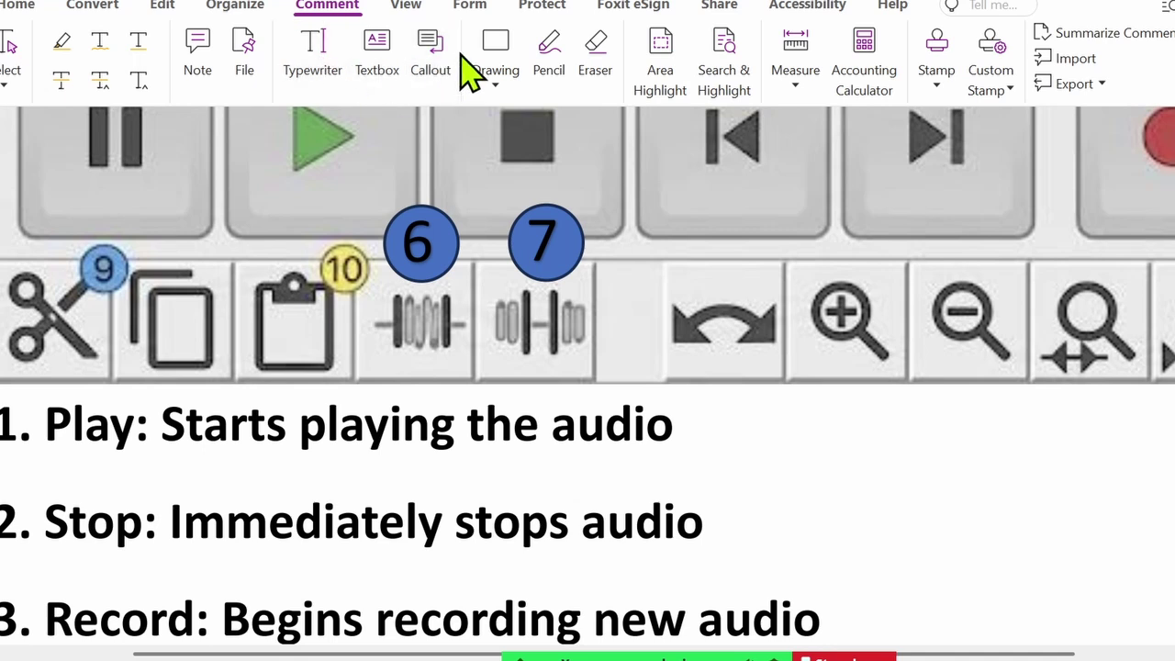
pyautogui.click(549, 55)
pyautogui.moveTo(663, 472); pyautogui.dragTo(745, 474)
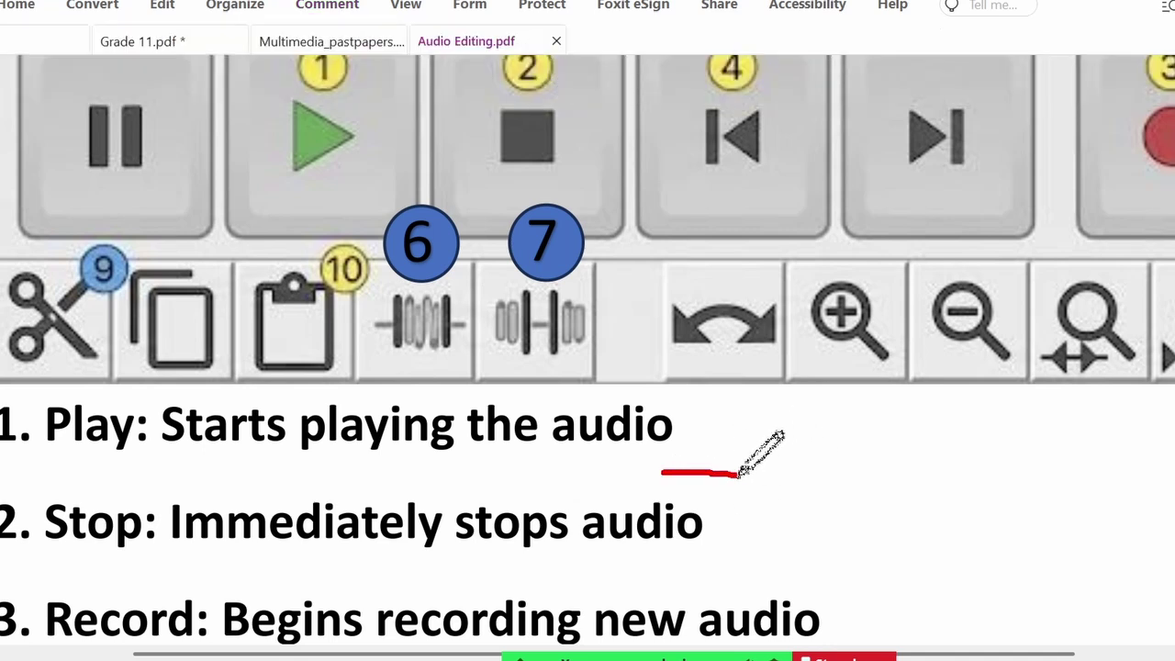
pyautogui.moveTo(746, 428); pyautogui.dragTo(753, 536)
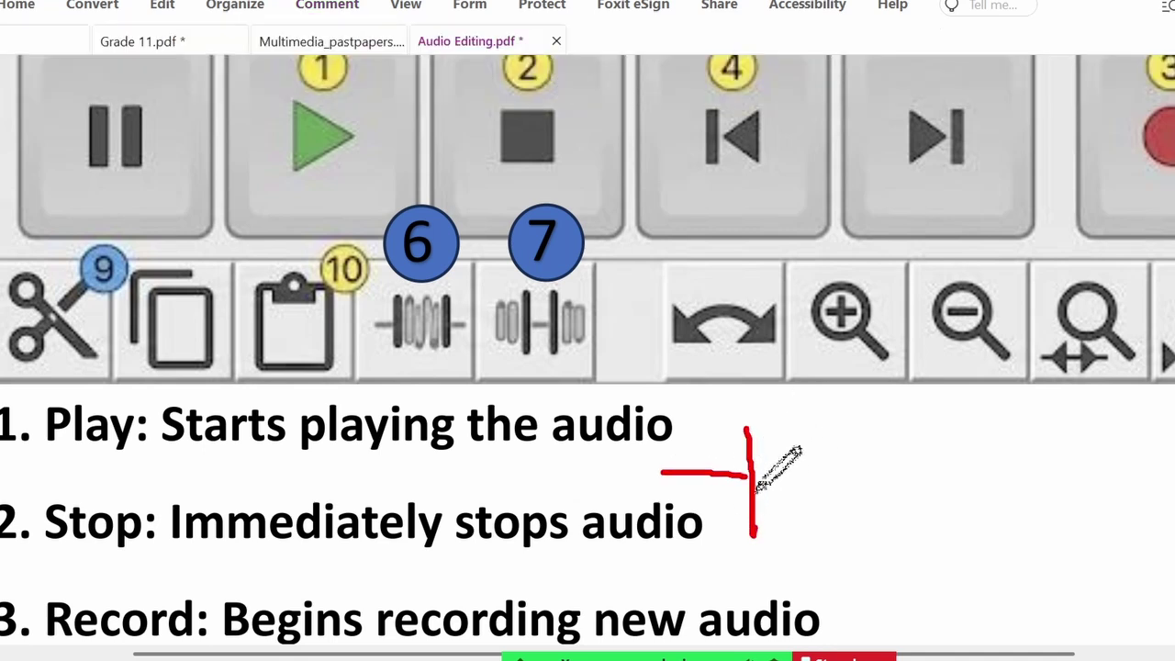
pyautogui.moveTo(751, 484)
pyautogui.mouseDown()
pyautogui.moveTo(756, 448)
pyautogui.moveTo(772, 496)
pyautogui.moveTo(785, 442)
pyautogui.moveTo(797, 503)
pyautogui.moveTo(810, 425)
pyautogui.moveTo(823, 515)
pyautogui.moveTo(837, 455)
pyautogui.moveTo(848, 493)
pyautogui.moveTo(870, 442)
pyautogui.moveTo(882, 503)
pyautogui.moveTo(898, 434)
pyautogui.moveTo(903, 503)
pyautogui.moveTo(918, 479)
pyautogui.moveTo(910, 416)
pyautogui.moveTo(914, 520)
pyautogui.moveTo(927, 465)
pyautogui.moveTo(914, 468)
pyautogui.moveTo(1014, 469)
pyautogui.mouseUp()
pyautogui.moveTo(751, 476); pyautogui.dragTo(634, 475)
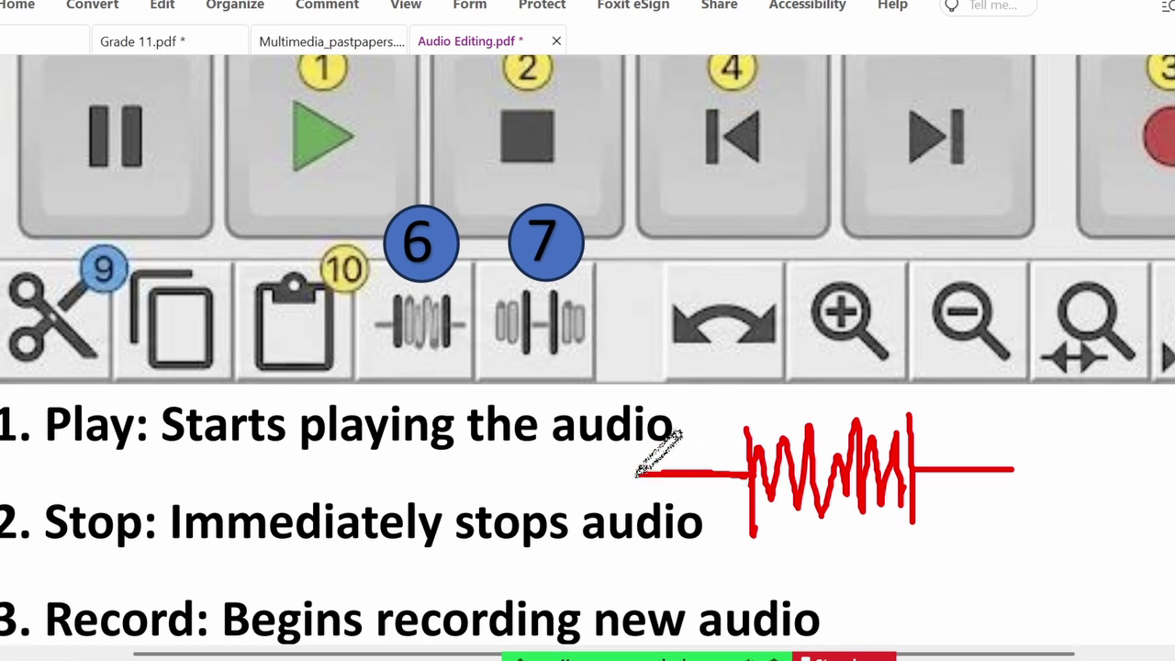
# Step: Sketch toolbar icon 7 in red beside the Record item, with waveforms outside two bars and a flat line between them
pyautogui.scroll(-2, 854, 496)
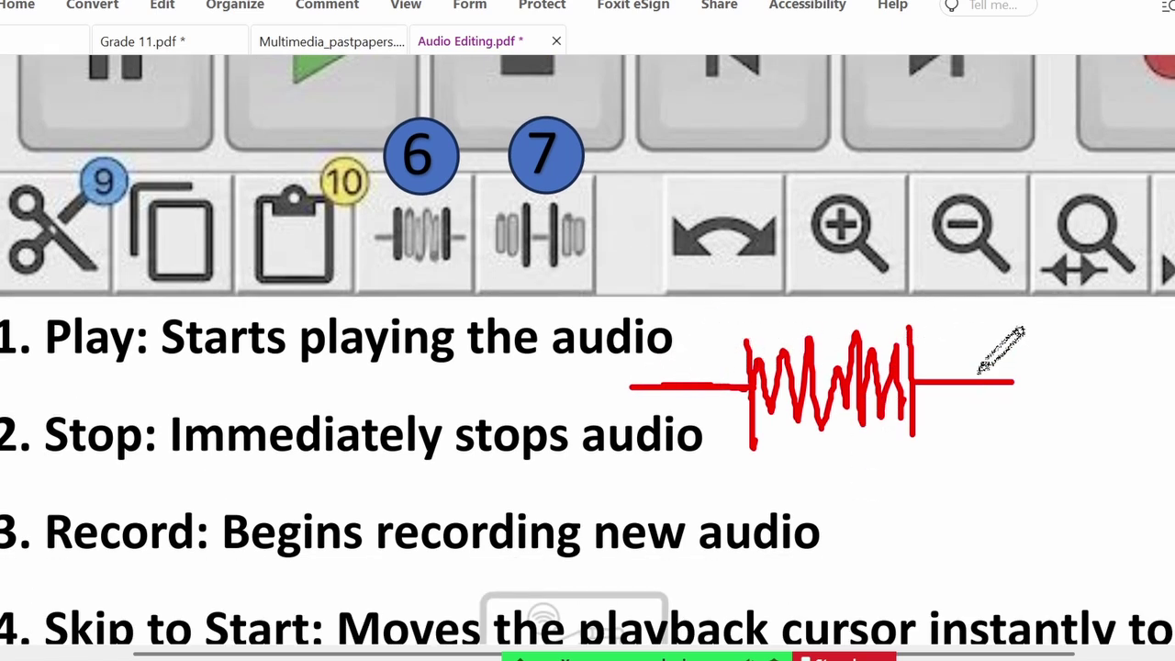
pyautogui.scroll(-1, 928, 467)
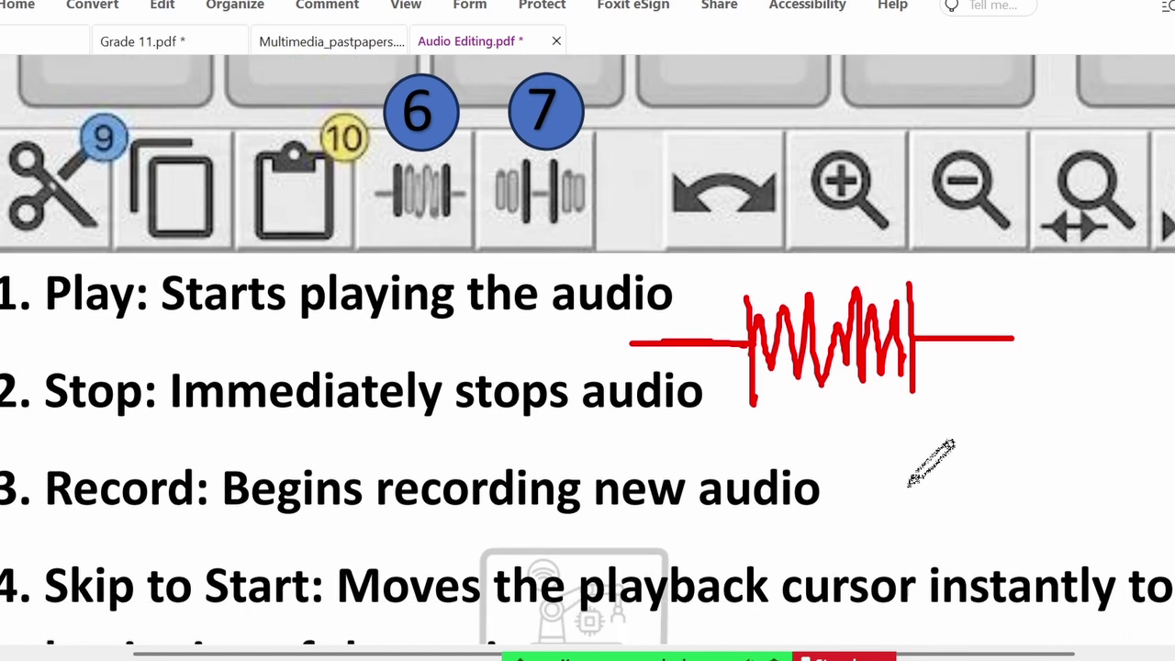
pyautogui.moveTo(861, 529)
pyautogui.mouseDown()
pyautogui.moveTo(898, 487)
pyautogui.moveTo(919, 506)
pyautogui.moveTo(939, 494)
pyautogui.moveTo(947, 526)
pyautogui.moveTo(968, 461)
pyautogui.moveTo(984, 547)
pyautogui.mouseUp()
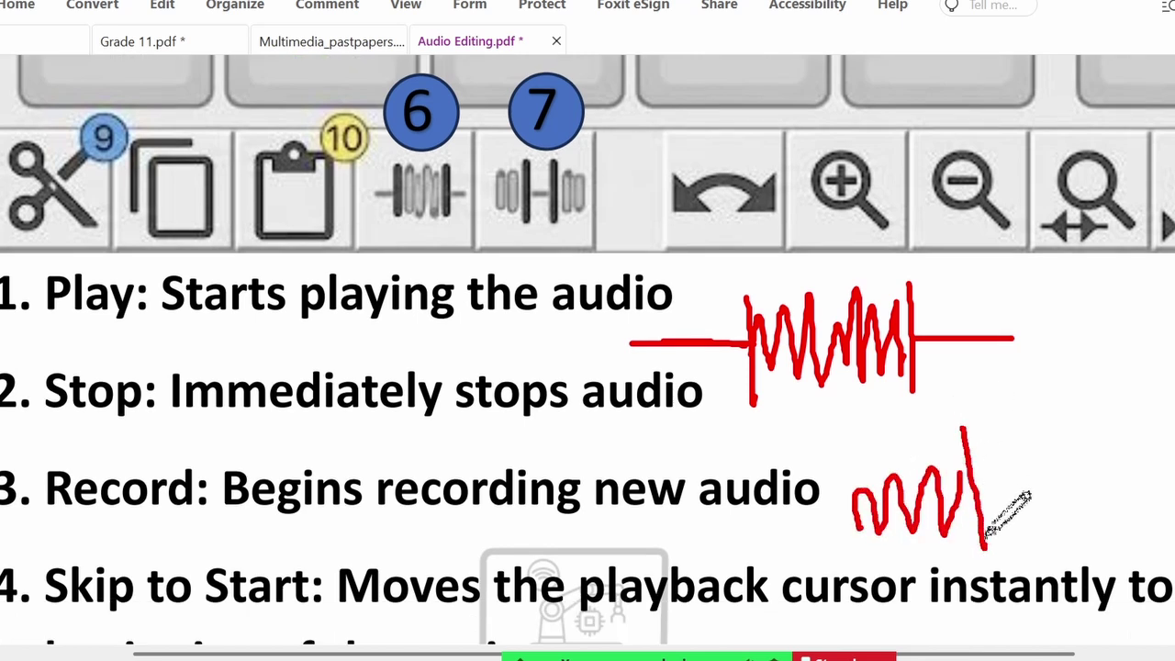
pyautogui.moveTo(973, 492); pyautogui.dragTo(1051, 491)
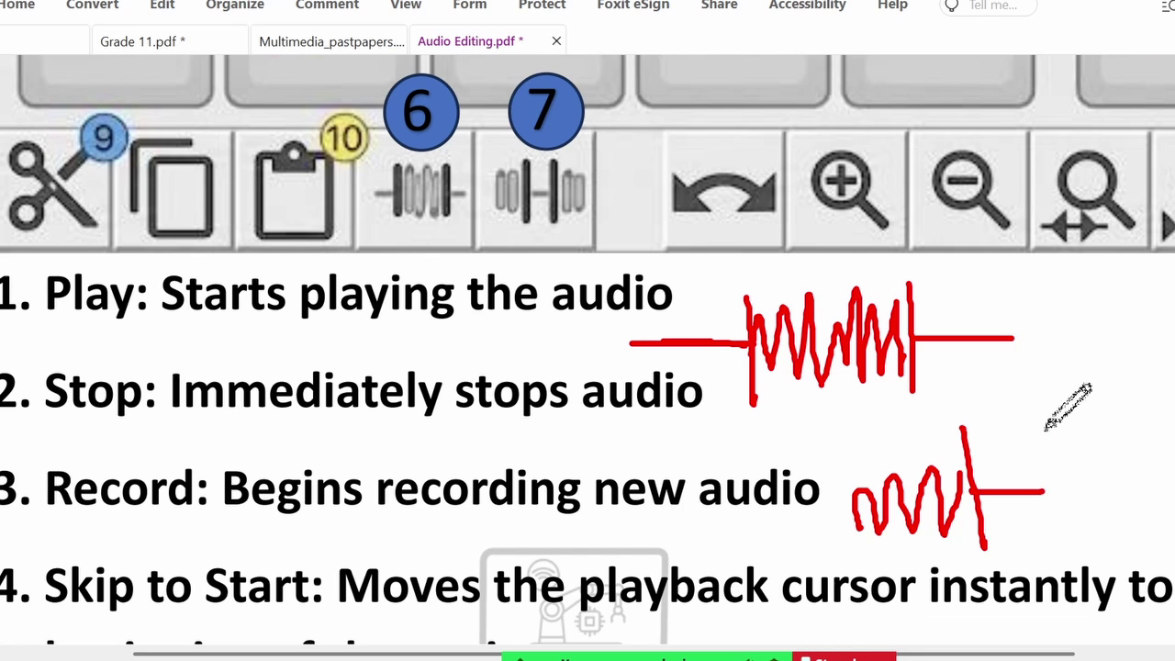
pyautogui.moveTo(1046, 427)
pyautogui.mouseDown()
pyautogui.moveTo(1041, 534)
pyautogui.moveTo(1063, 465)
pyautogui.moveTo(1079, 503)
pyautogui.moveTo(1094, 464)
pyautogui.moveTo(1105, 505)
pyautogui.moveTo(1130, 509)
pyautogui.moveTo(1172, 465)
pyautogui.mouseUp()
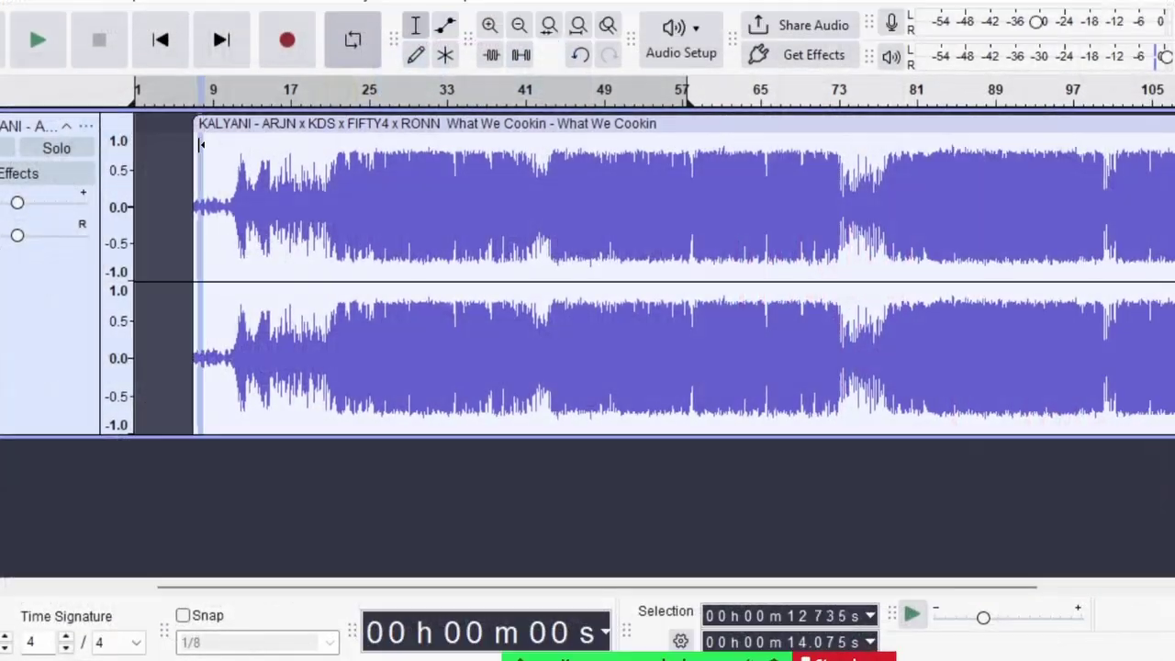
# Step: In Audacity, extend the selection to the clip's start at 11.841 s and place the cursor near the track's end at 3 min 59.952 s
pyautogui.moveTo(196, 160); pyautogui.dragTo(190, 162)
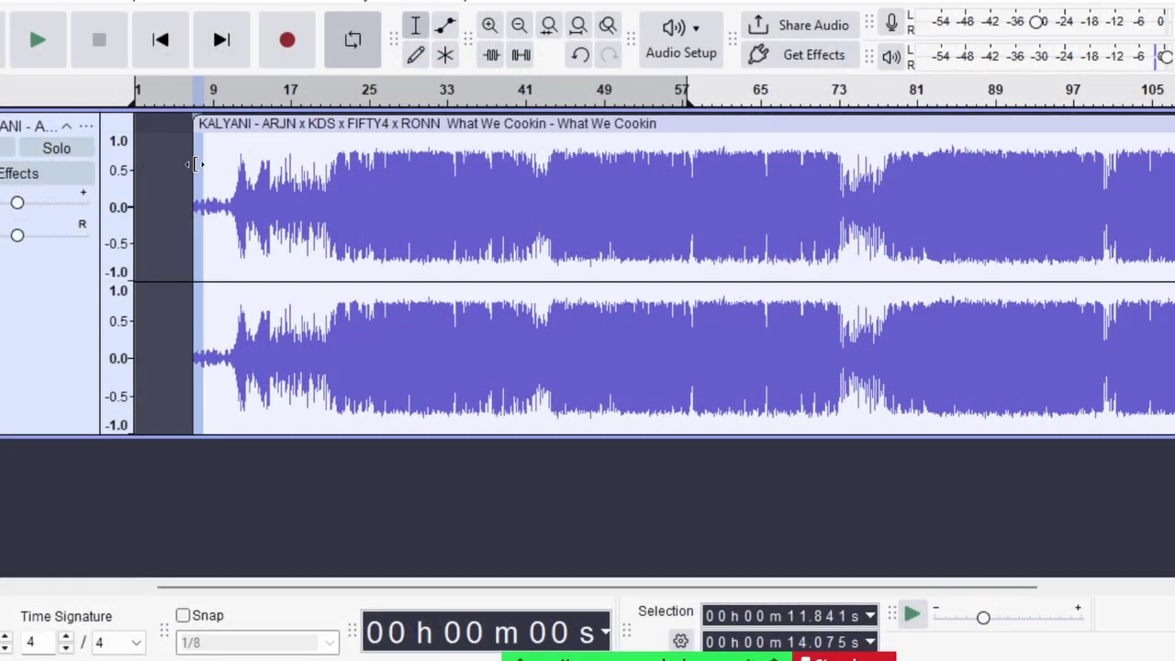
pyautogui.doubleClick(195, 162)
pyautogui.click(198, 199)
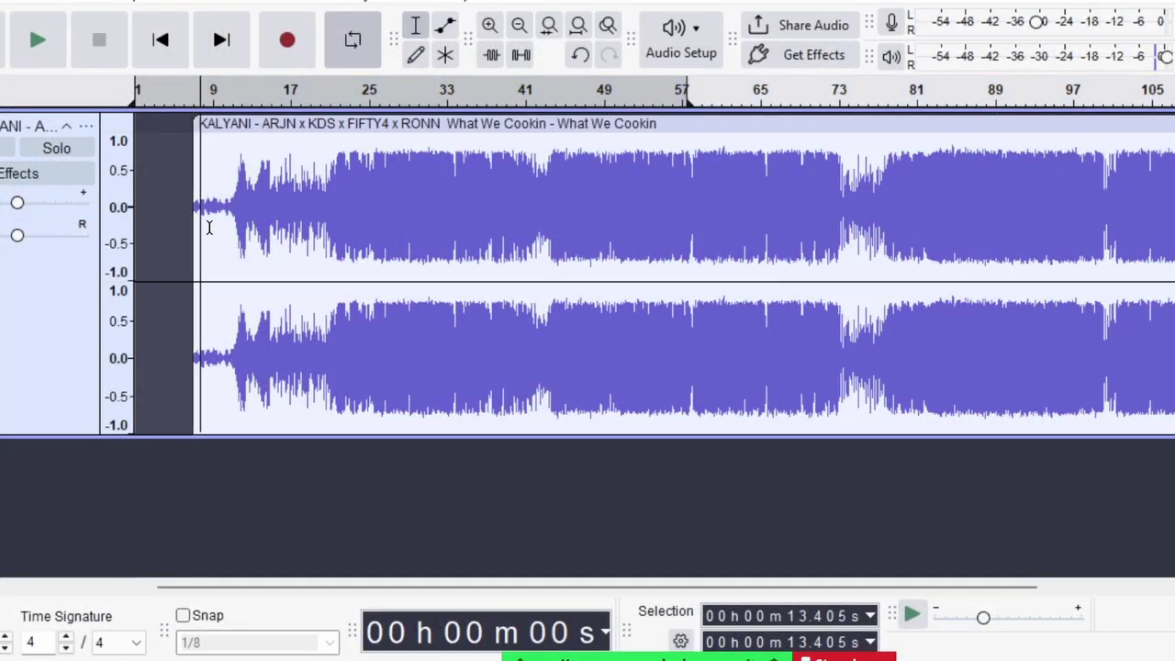
pyautogui.moveTo(210, 223); pyautogui.dragTo(1077, 218)
pyautogui.click(1115, 147)
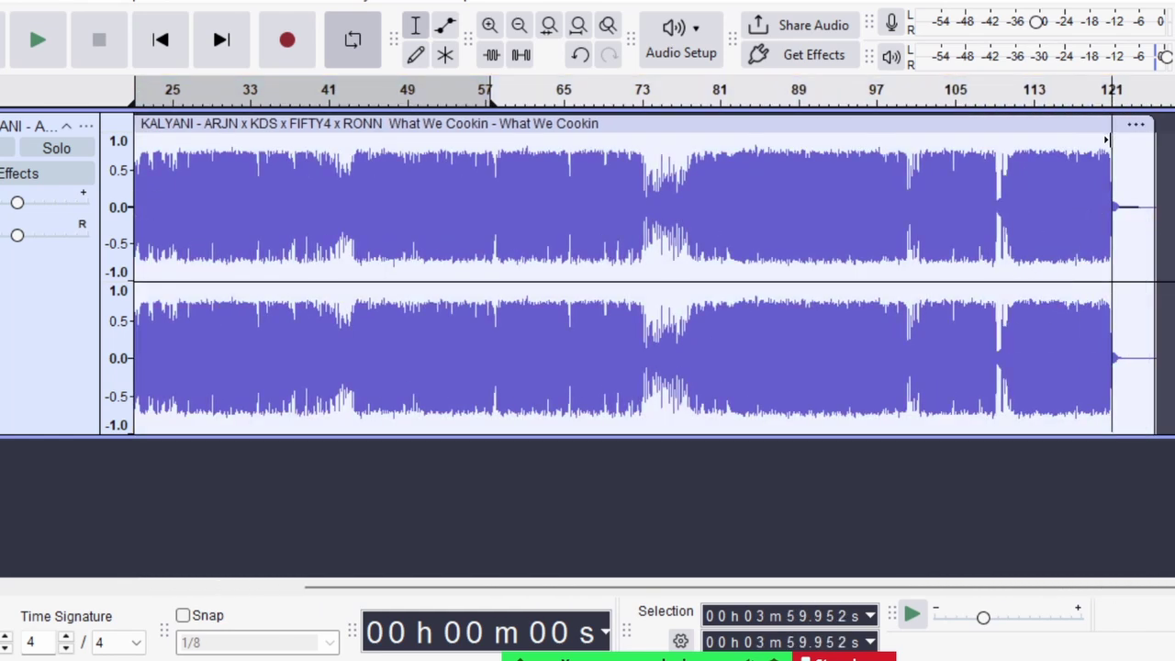
# Step: Place the cursor near the track's end at 3 min 57.271 s, and move it back to 1 min 56.178 s
pyautogui.click(1094, 144)
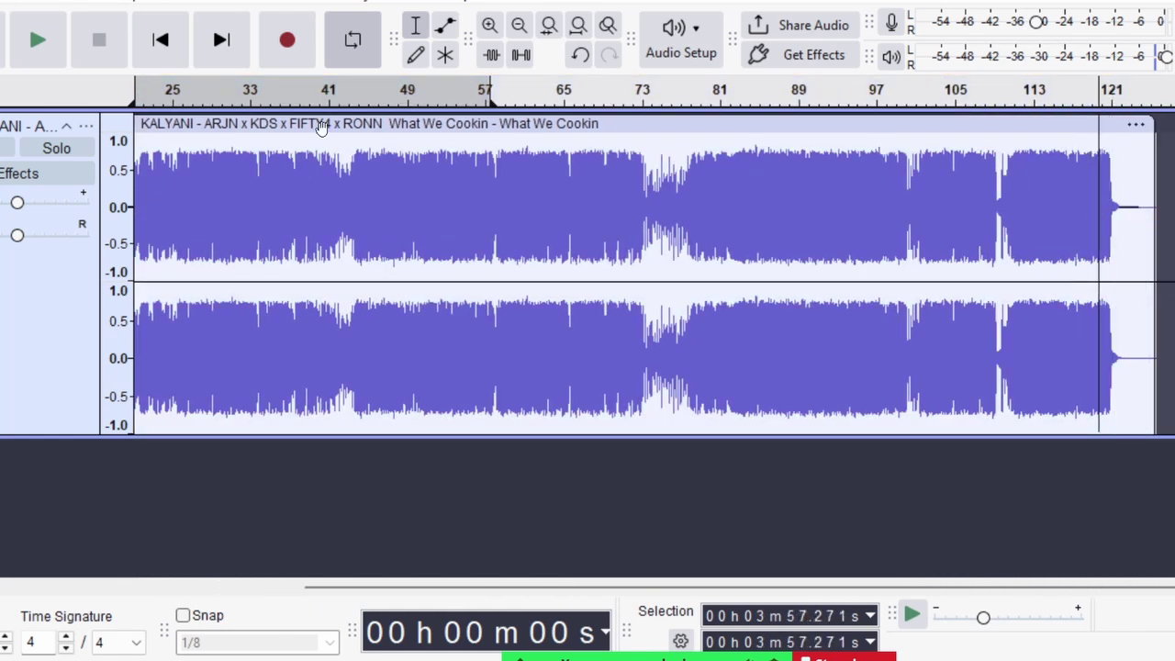
pyautogui.click(44, 43)
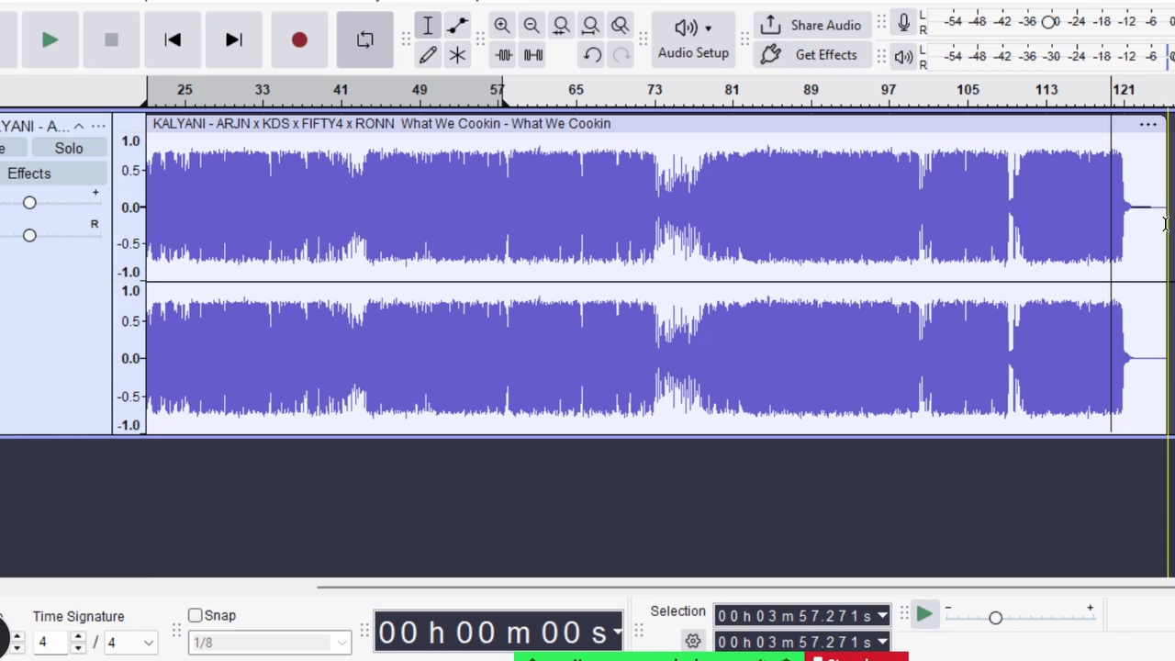
pyautogui.moveTo(1108, 139); pyautogui.dragTo(538, 194)
pyautogui.click(517, 199)
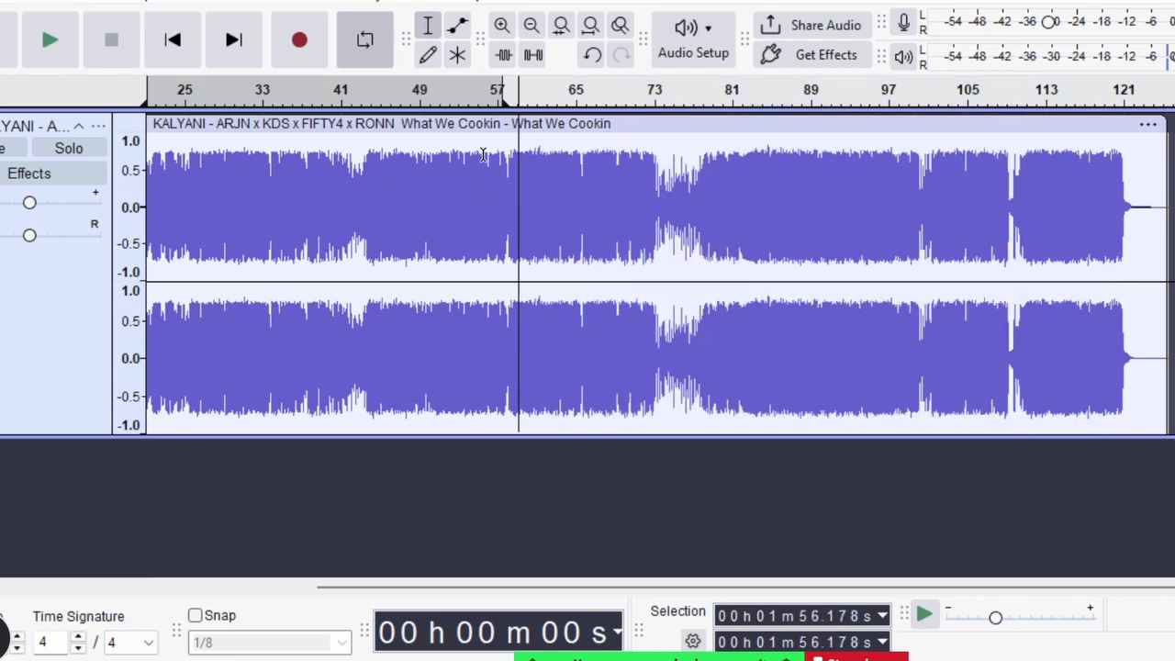
# Step: Return to the beginning of the track and select the quiet intro from 3.128 s to 14.075 s
pyautogui.moveTo(482, 155); pyautogui.dragTo(187, 123)
pyautogui.click(258, 153)
pyautogui.click(292, 163)
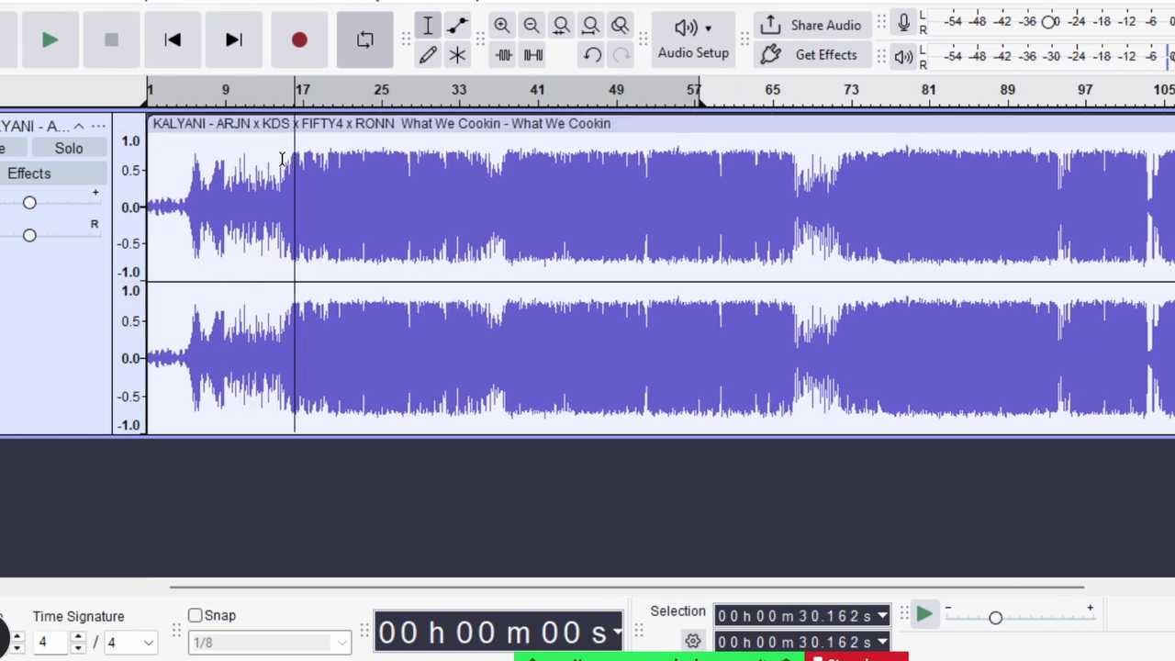
pyautogui.click(281, 167)
pyautogui.moveTo(176, 149); pyautogui.dragTo(216, 147)
pyautogui.click(156, 165)
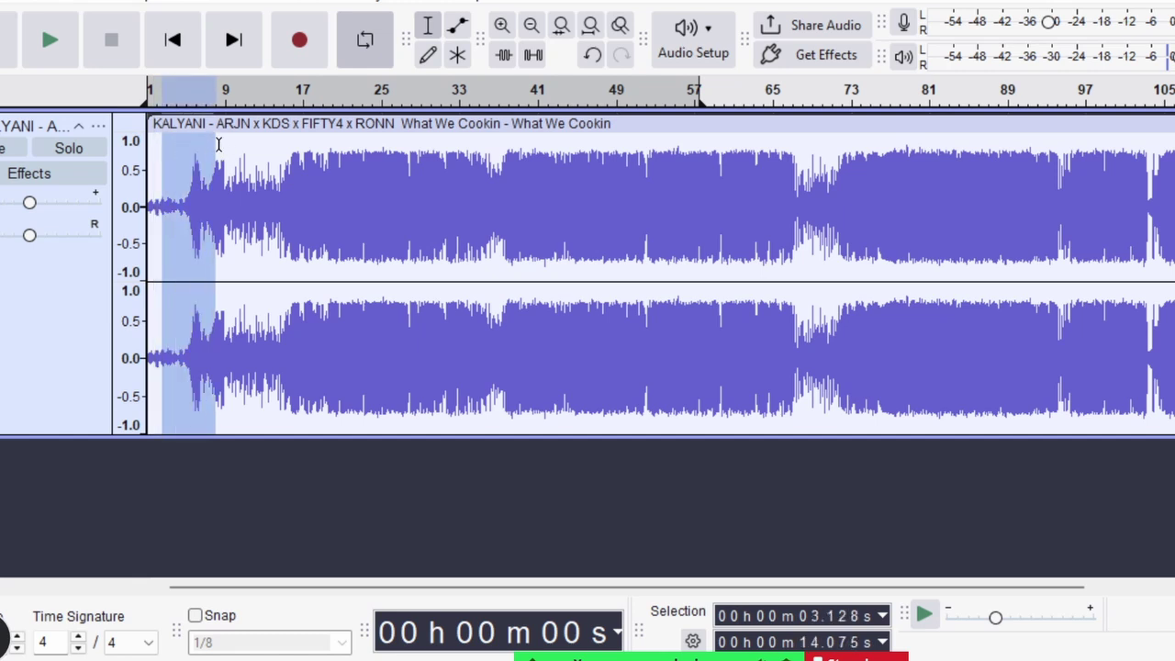
# Step: Select the loud part of the track from 29.491 s to 3 min 48.558 s
pyautogui.click(219, 148)
pyautogui.click(231, 152)
pyautogui.click(285, 149)
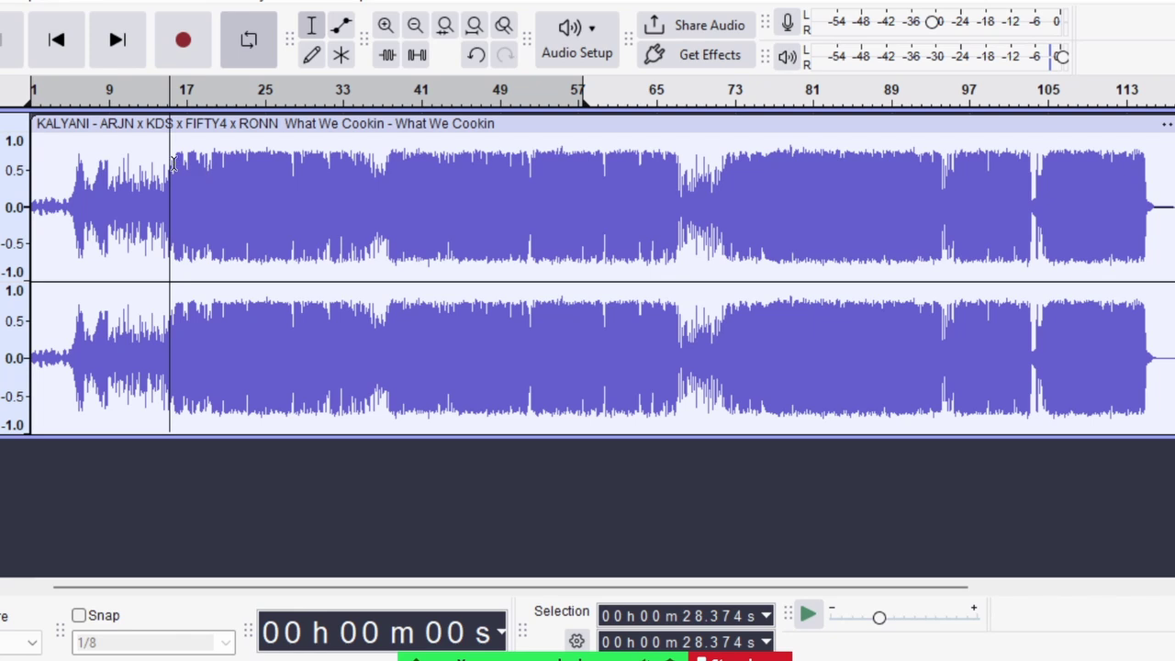
pyautogui.moveTo(173, 163); pyautogui.dragTo(1146, 180)
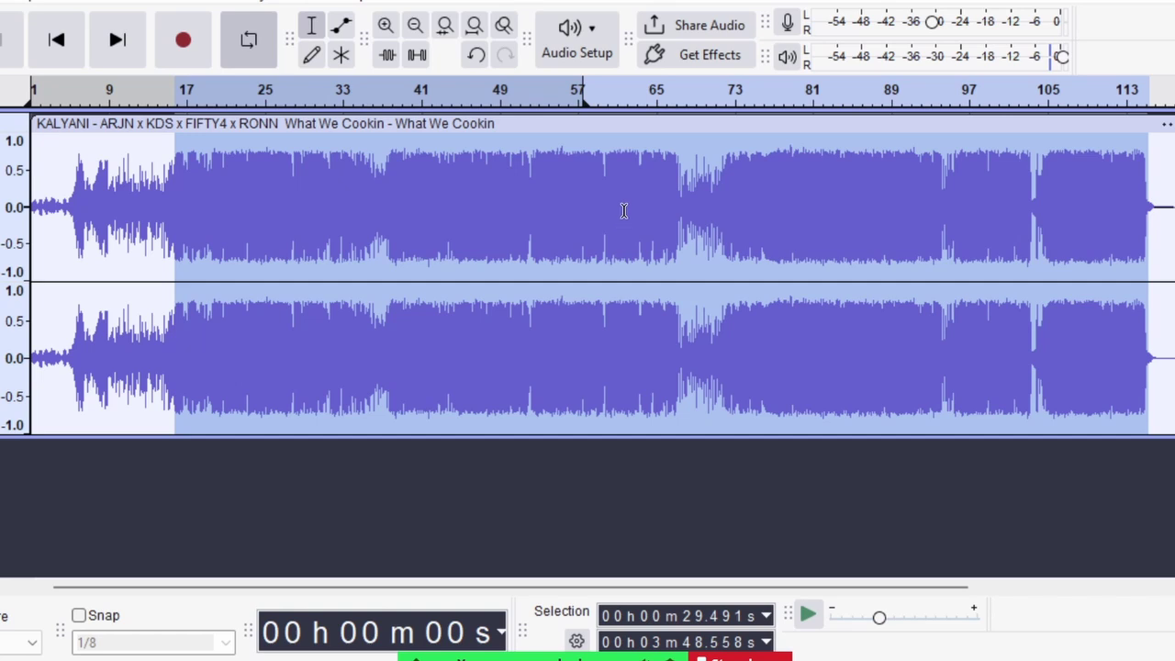
# Step: Open Audio Editing.pdf and label the two red waveform sketches with a circled 6 and a circled 7
pyautogui.click(1118, 5)
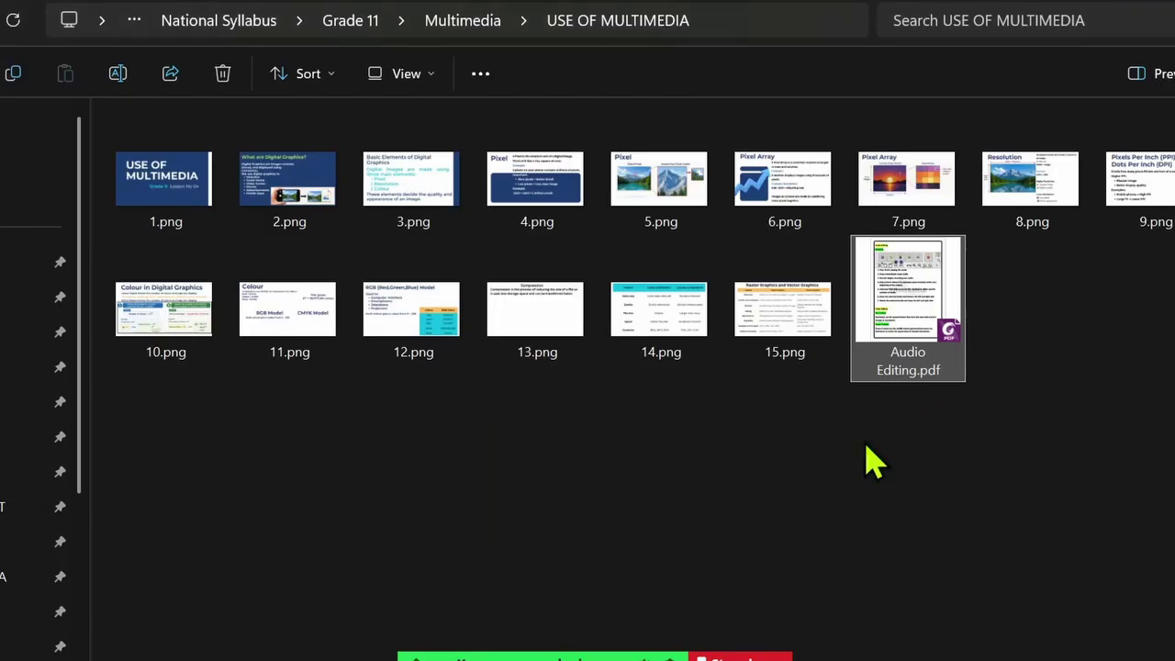
pyautogui.doubleClick(907, 294)
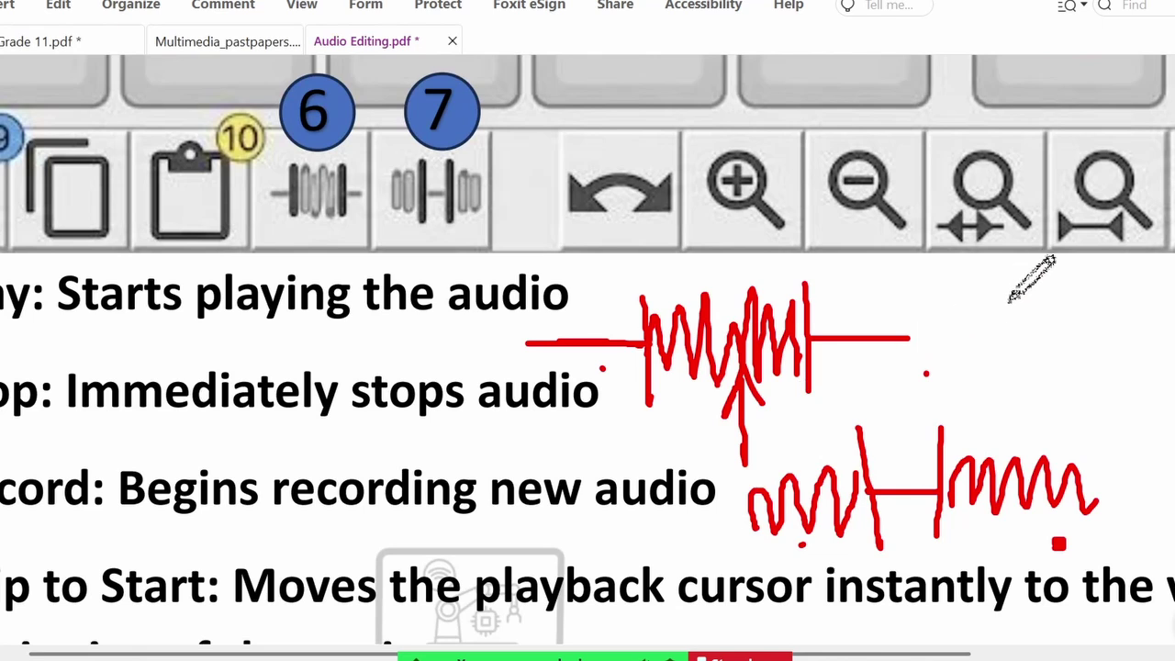
pyautogui.moveTo(1010, 299); pyautogui.dragTo(1020, 340)
pyautogui.moveTo(1030, 257)
pyautogui.mouseDown()
pyautogui.moveTo(954, 316)
pyautogui.moveTo(1051, 373)
pyautogui.moveTo(1051, 278)
pyautogui.moveTo(1011, 273)
pyautogui.mouseUp()
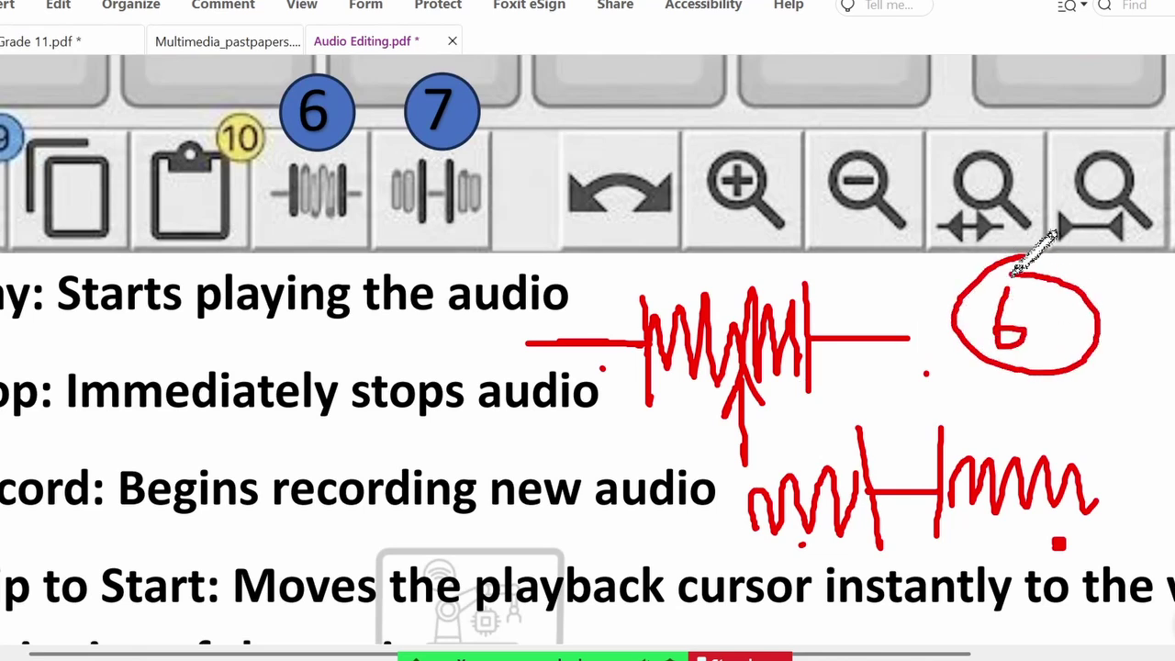
pyautogui.moveTo(1108, 430); pyautogui.dragTo(1122, 466)
# Step: In Audacity, select the audio from 1 min 13.058 s to 2 min 12.935 s and trim everything outside the selection
pyautogui.hotkey('alt', 'Tab')
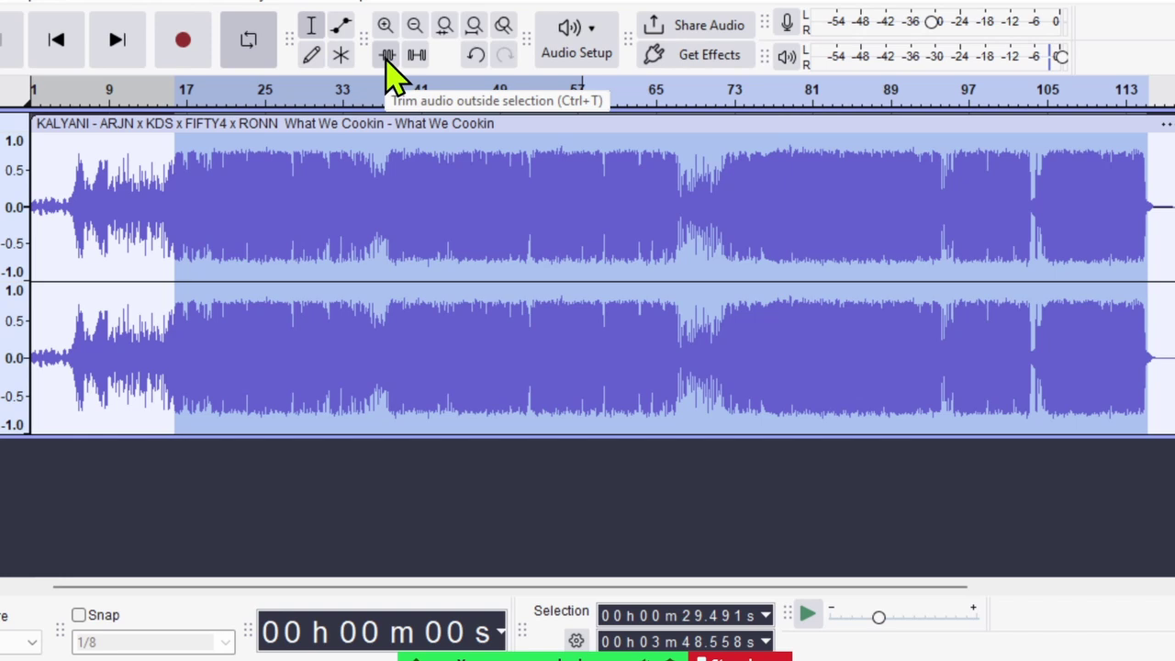
pyautogui.click(305, 194)
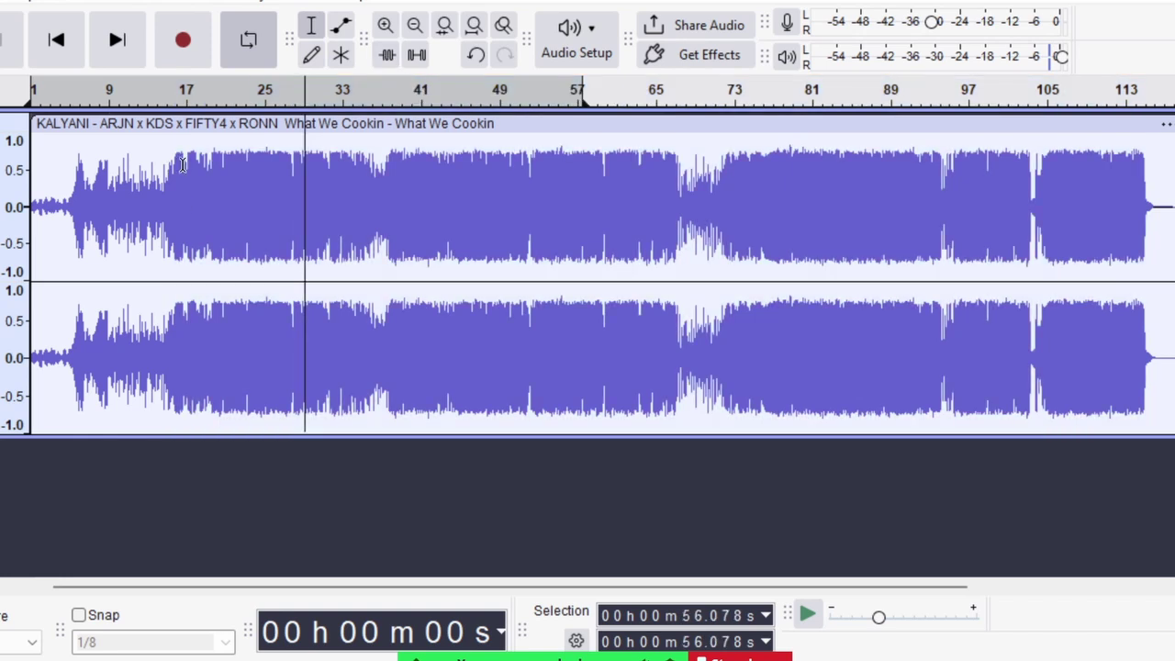
pyautogui.click(382, 168)
pyautogui.moveTo(388, 168); pyautogui.dragTo(679, 168)
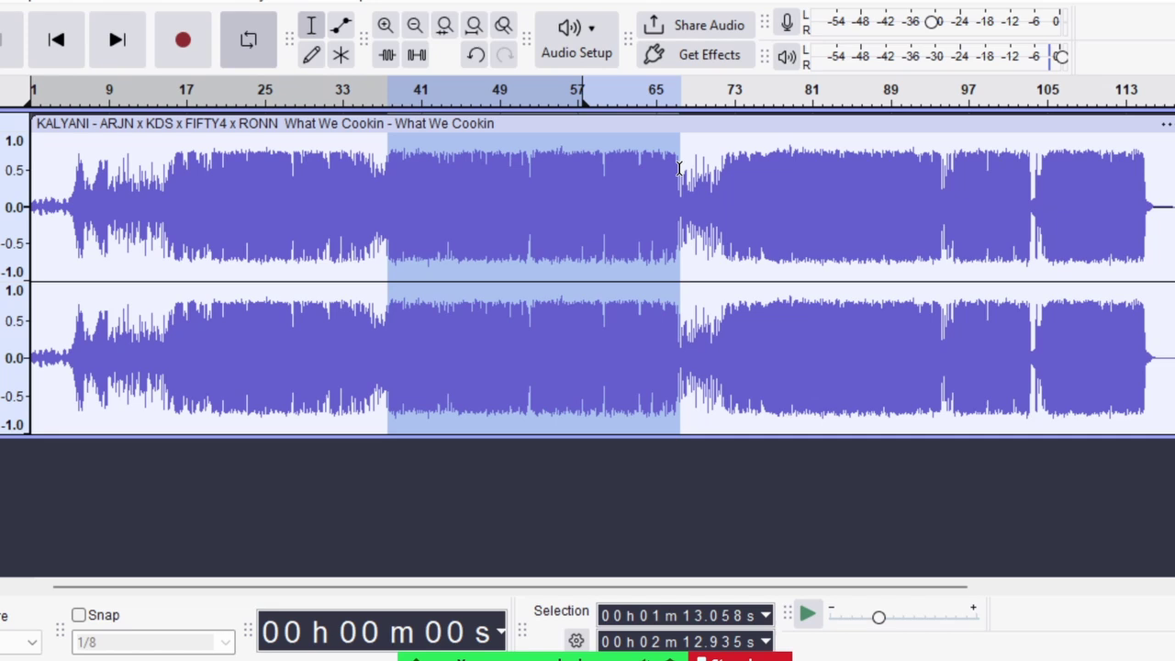
pyautogui.click(388, 57)
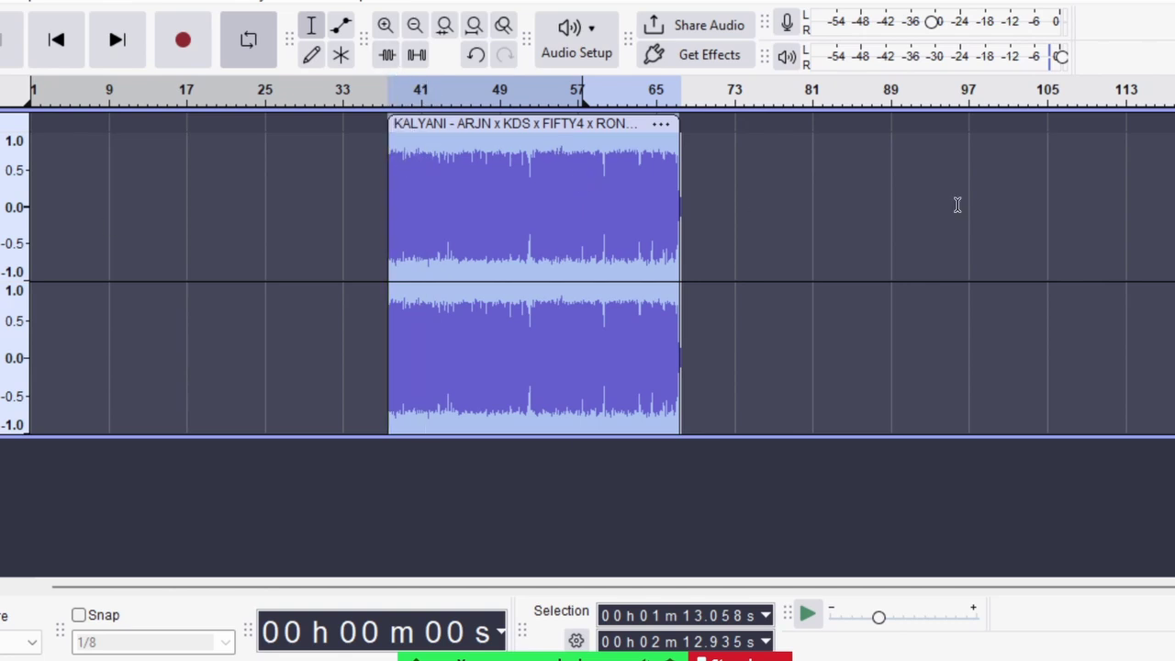
# Step: Undo the trim and select the audio from 1 min 12.611 s to 1 min 41.656 s
pyautogui.hotkey('ctrl', 'z')
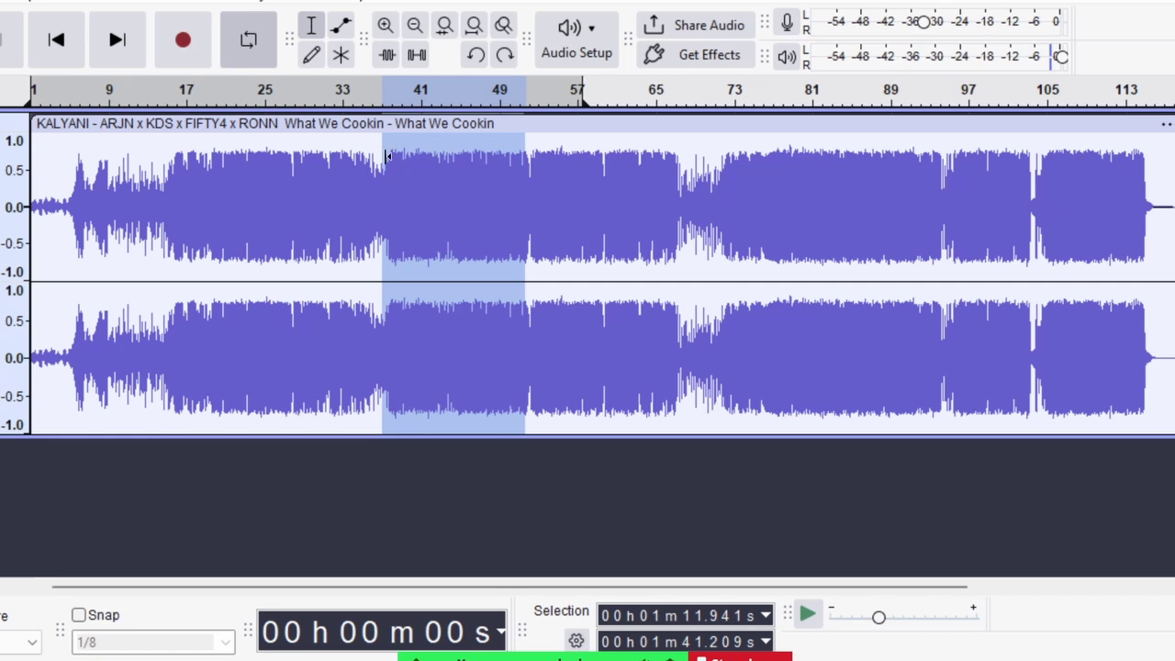
pyautogui.moveTo(385, 147); pyautogui.dragTo(528, 180)
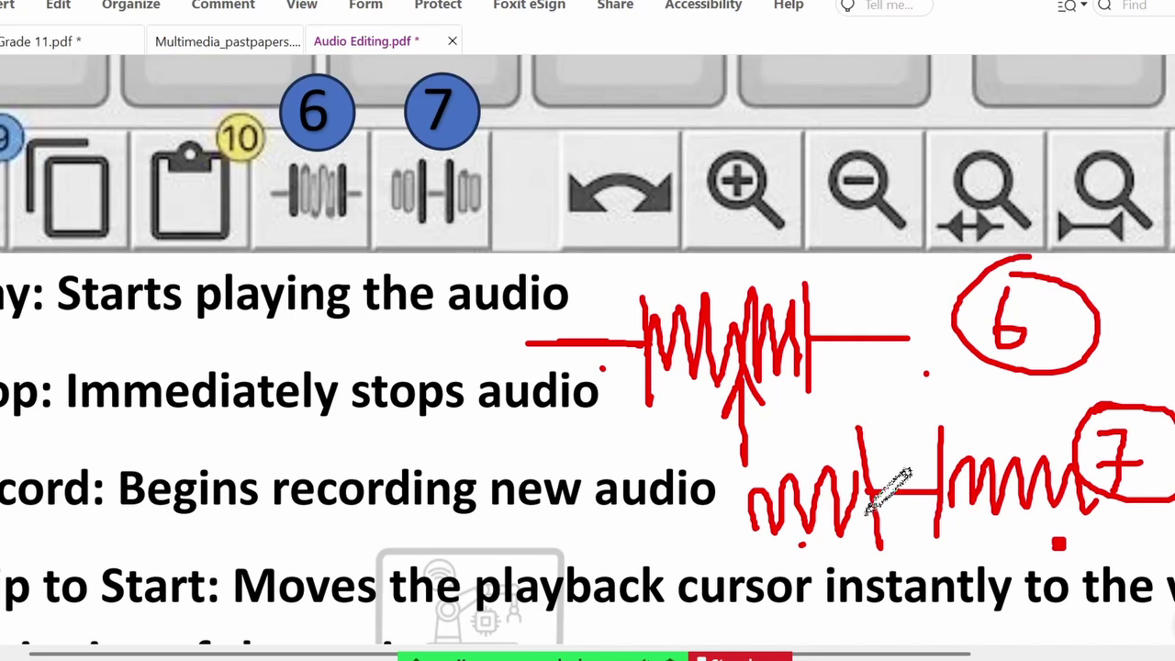
# Step: Mark the gap in the PDF's icon 7 sketch, and in Audacity silence the audio from 1 min 12.388 s to 1 min 41.656 s
pyautogui.moveTo(910, 420); pyautogui.dragTo(909, 482)
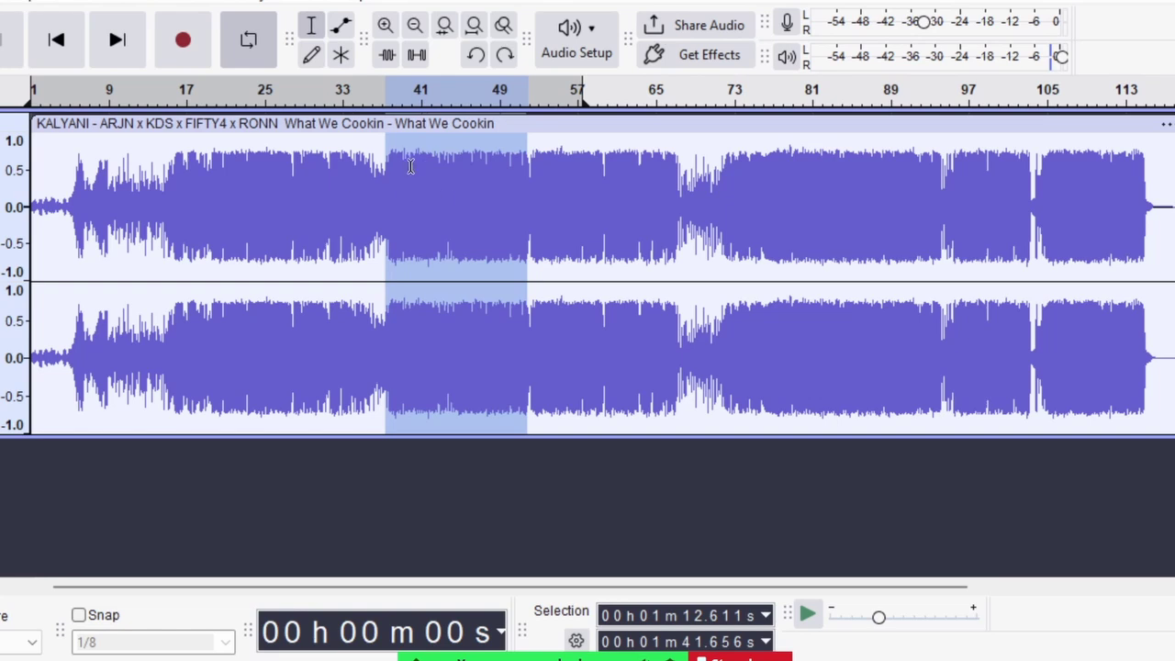
pyautogui.moveTo(389, 152); pyautogui.dragTo(389, 152)
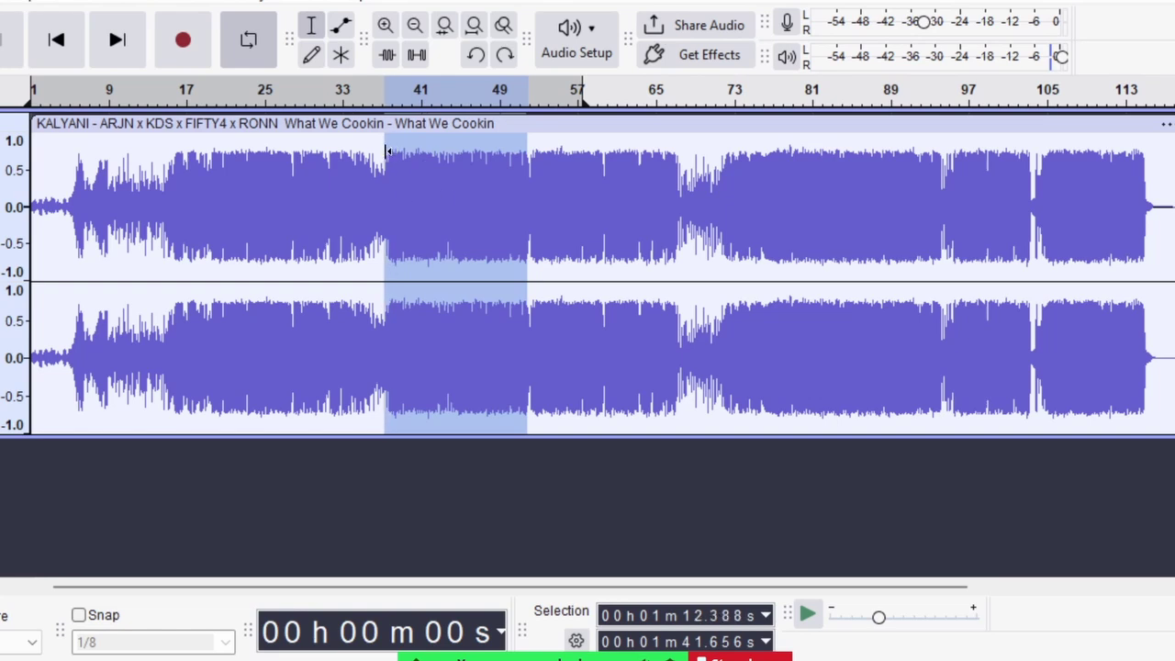
pyautogui.click(417, 57)
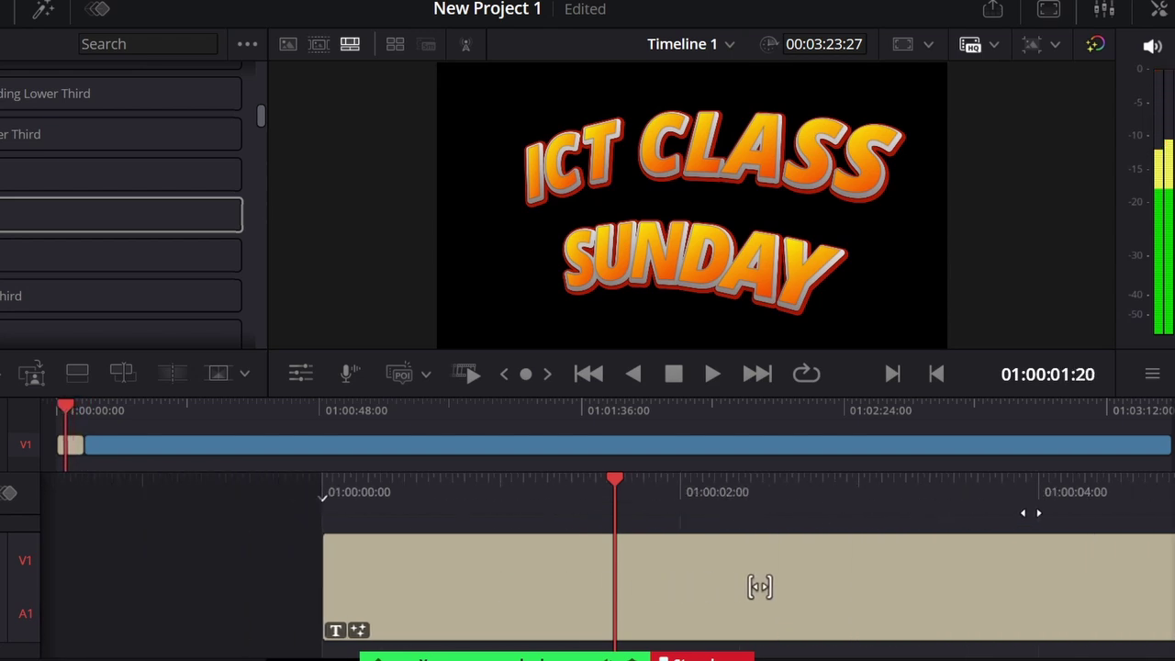
# Step: In DaVinci Resolve, scrub through the ICT CLASS SUNDAY title clip at the start of the timeline
pyautogui.moveTo(858, 498); pyautogui.dragTo(839, 496)
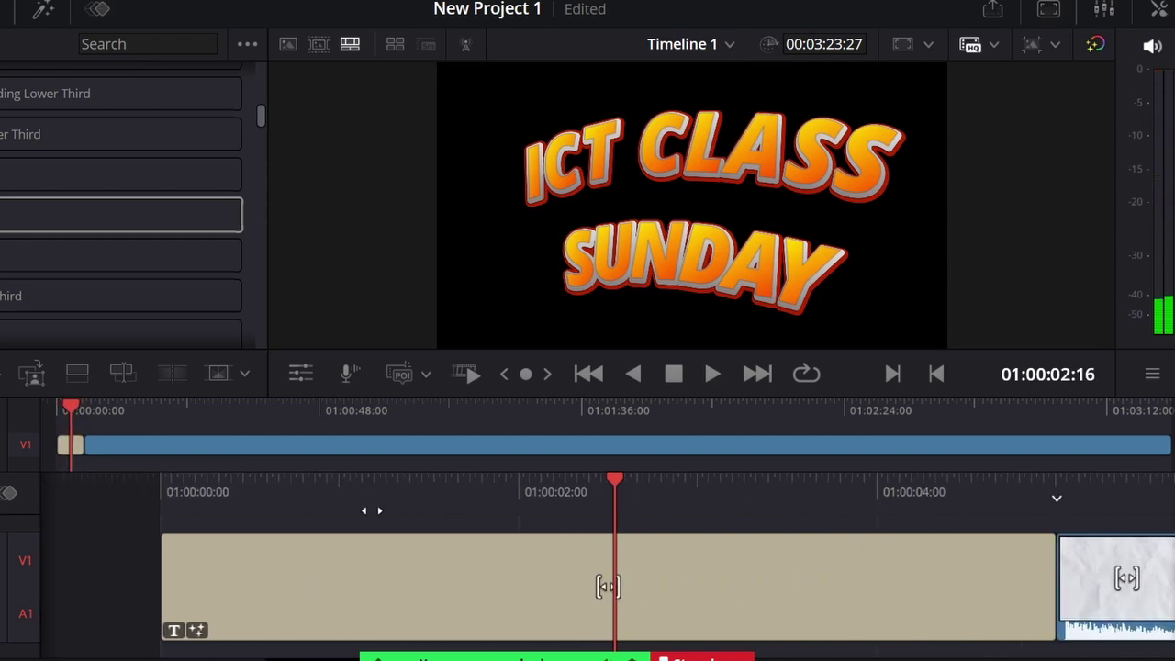
pyautogui.moveTo(375, 509); pyautogui.dragTo(384, 440)
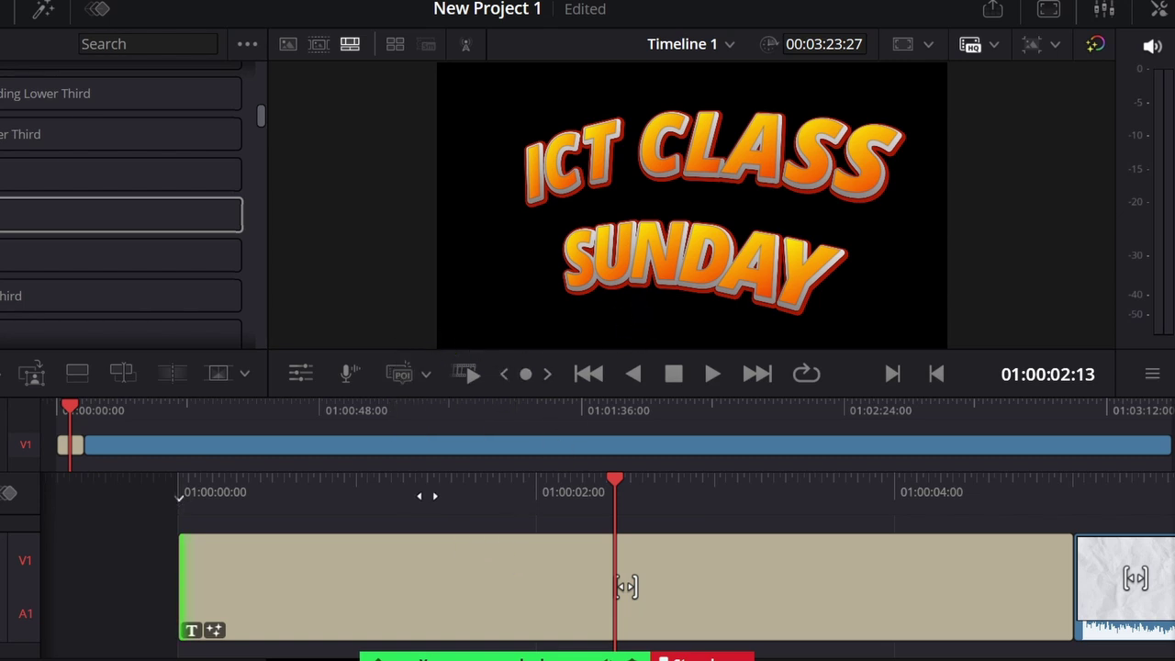
pyautogui.moveTo(415, 500); pyautogui.dragTo(349, 499)
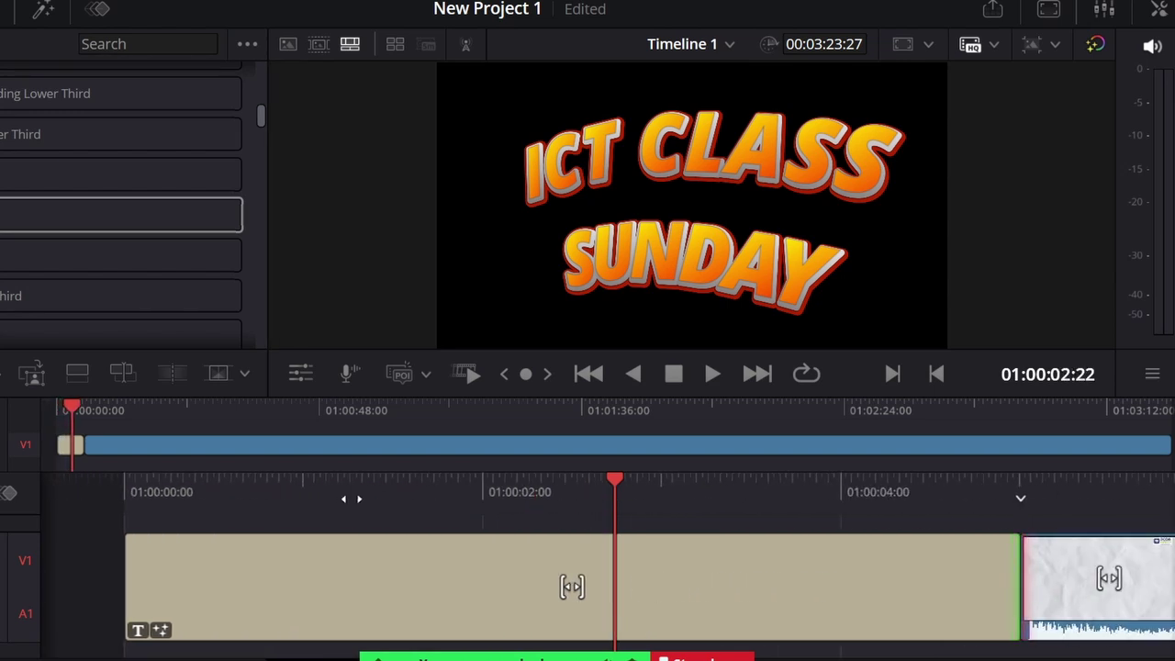
# Step: In Audio Editing.pdf, write "/A" in red after the Video Editing heading and underline the keyframe definition
pyautogui.click(587, 659)
pyautogui.scroll(-6, 643, 367)
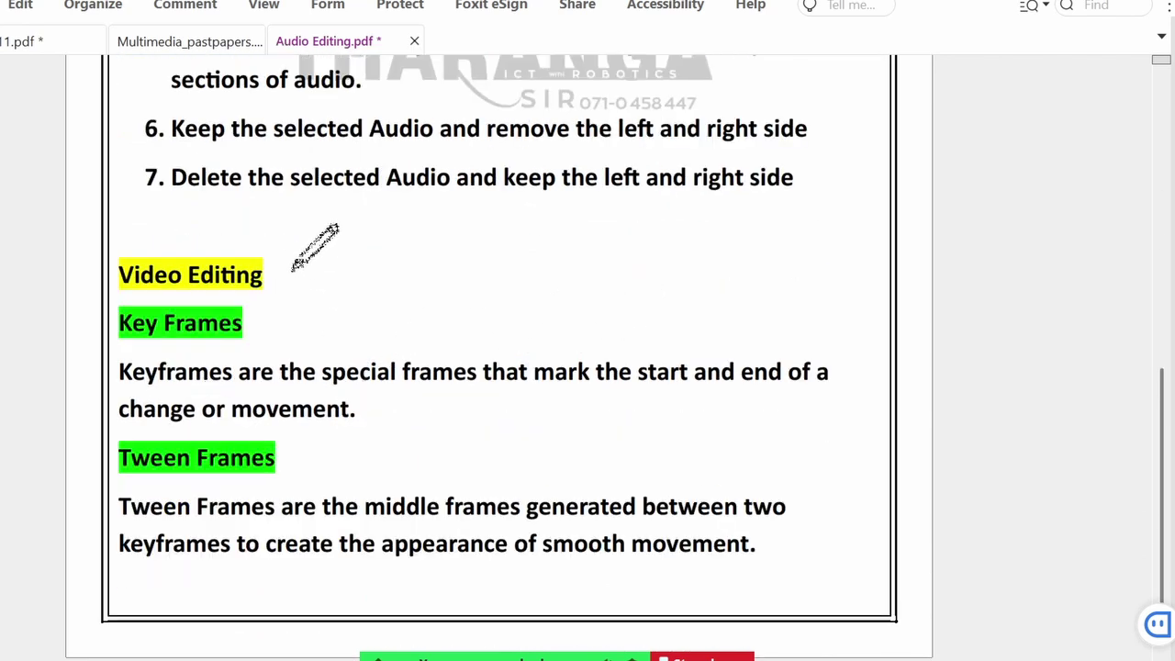
pyautogui.moveTo(272, 287)
pyautogui.mouseDown()
pyautogui.moveTo(319, 252)
pyautogui.moveTo(341, 268)
pyautogui.mouseUp()
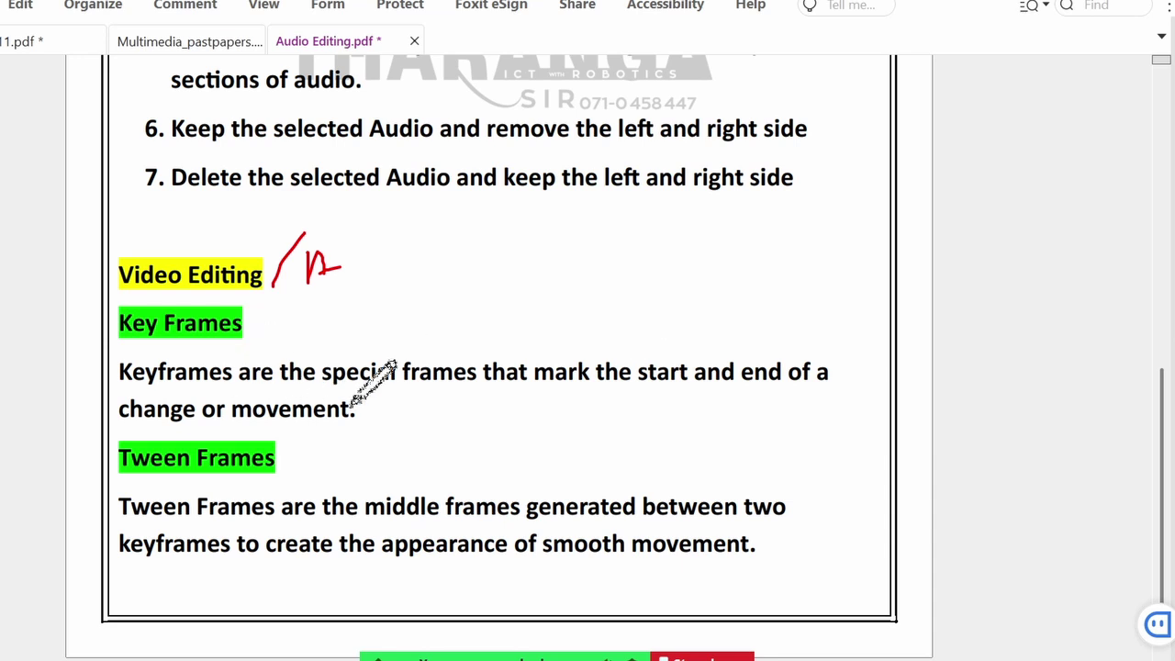
pyautogui.moveTo(331, 396)
pyautogui.mouseDown()
pyautogui.moveTo(560, 412)
pyautogui.moveTo(828, 395)
pyautogui.mouseUp()
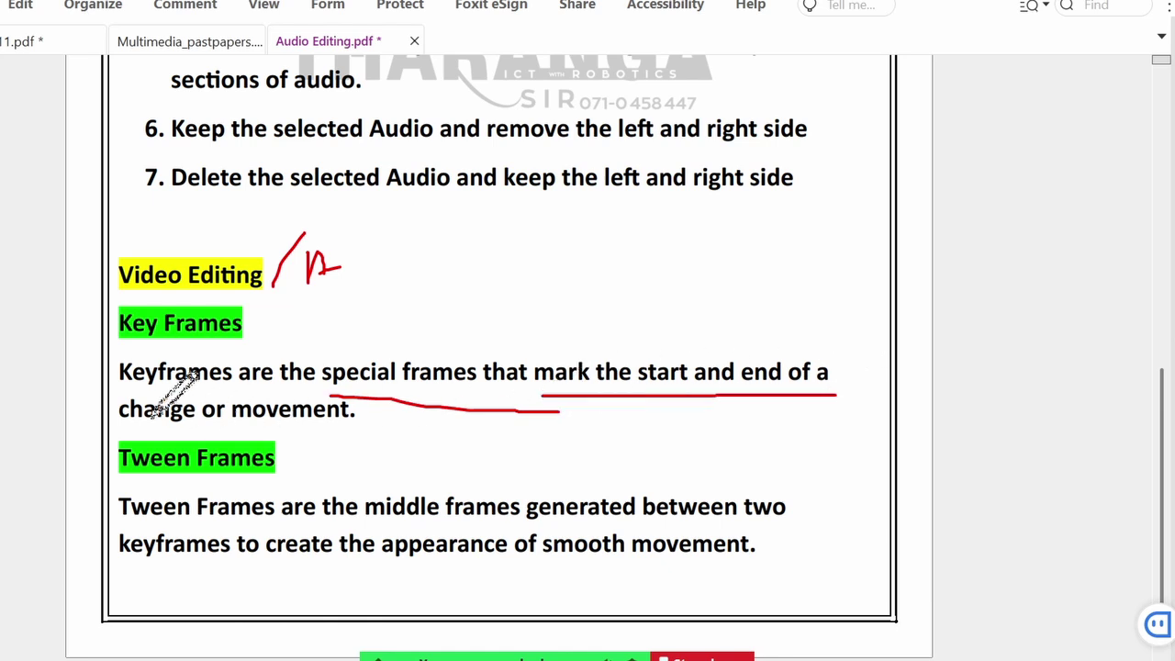
pyautogui.moveTo(117, 424); pyautogui.dragTo(353, 425)
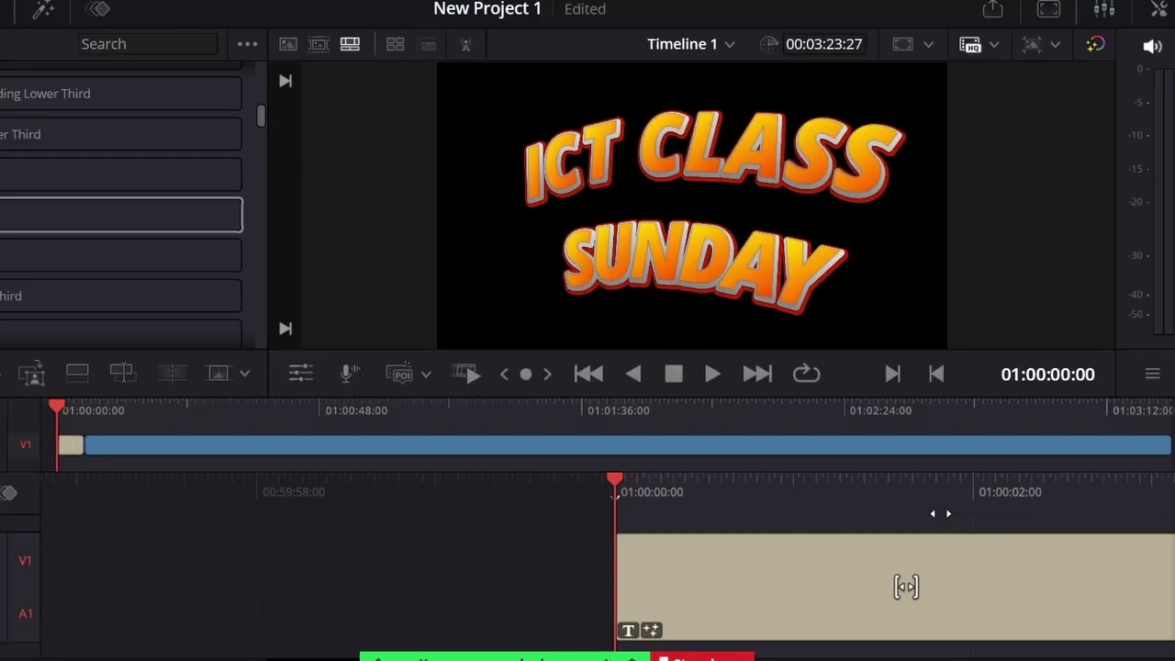
# Step: In DaVinci Resolve, set the Comic Title size to 0.2835, keyframe it at 01:00:00:00 and advance the playhead to 01:00:04:23
pyautogui.click(1158, 11)
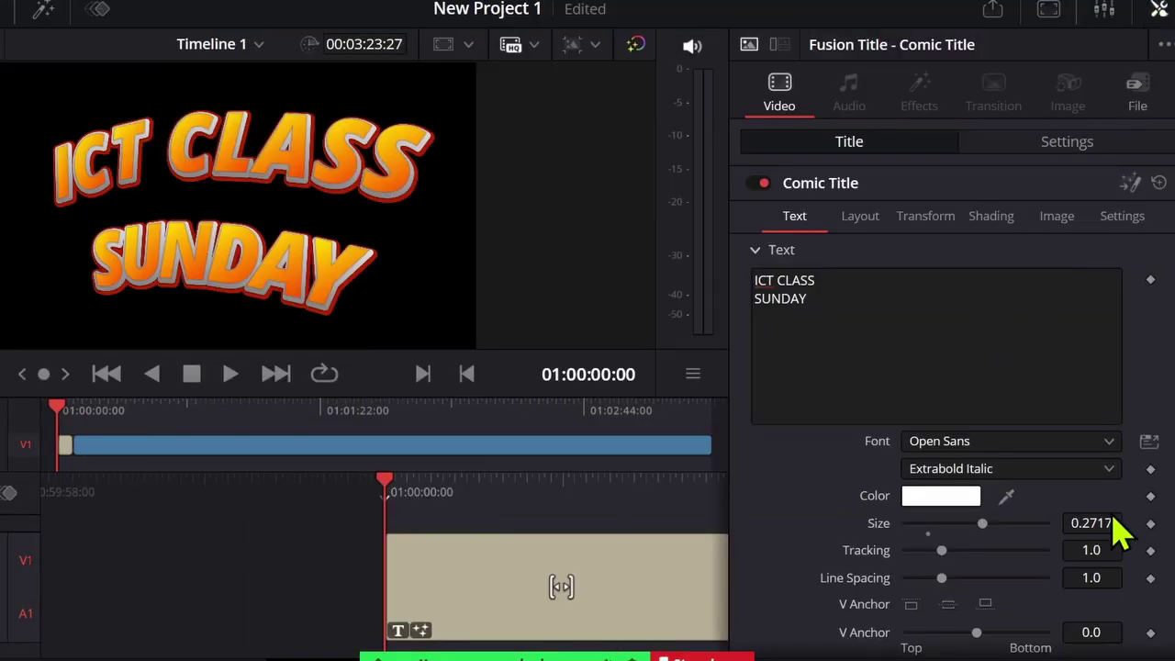
pyautogui.scroll(-2, 1114, 524)
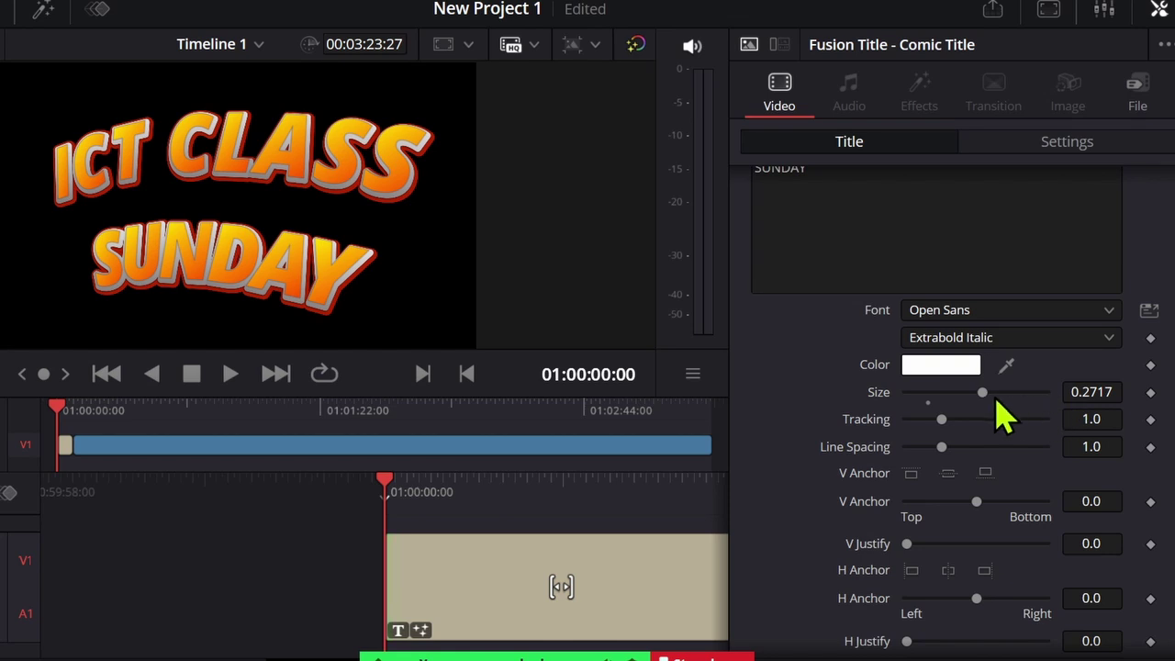
pyautogui.moveTo(984, 393)
pyautogui.mouseDown()
pyautogui.moveTo(953, 396)
pyautogui.moveTo(989, 394)
pyautogui.mouseUp()
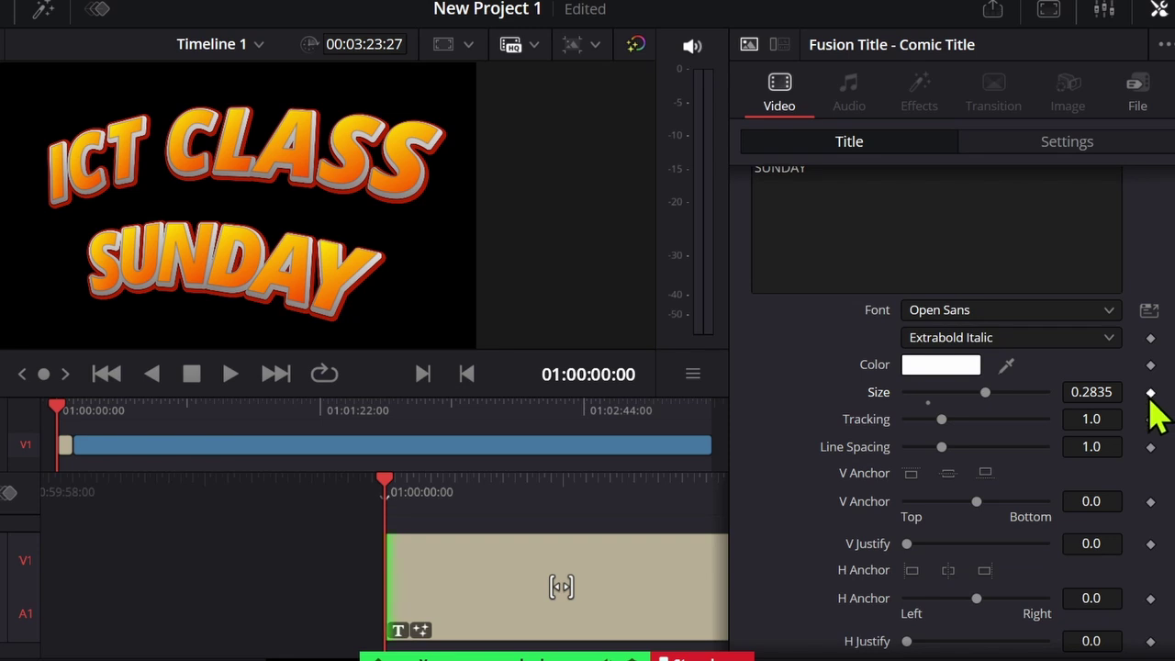
pyautogui.click(1150, 393)
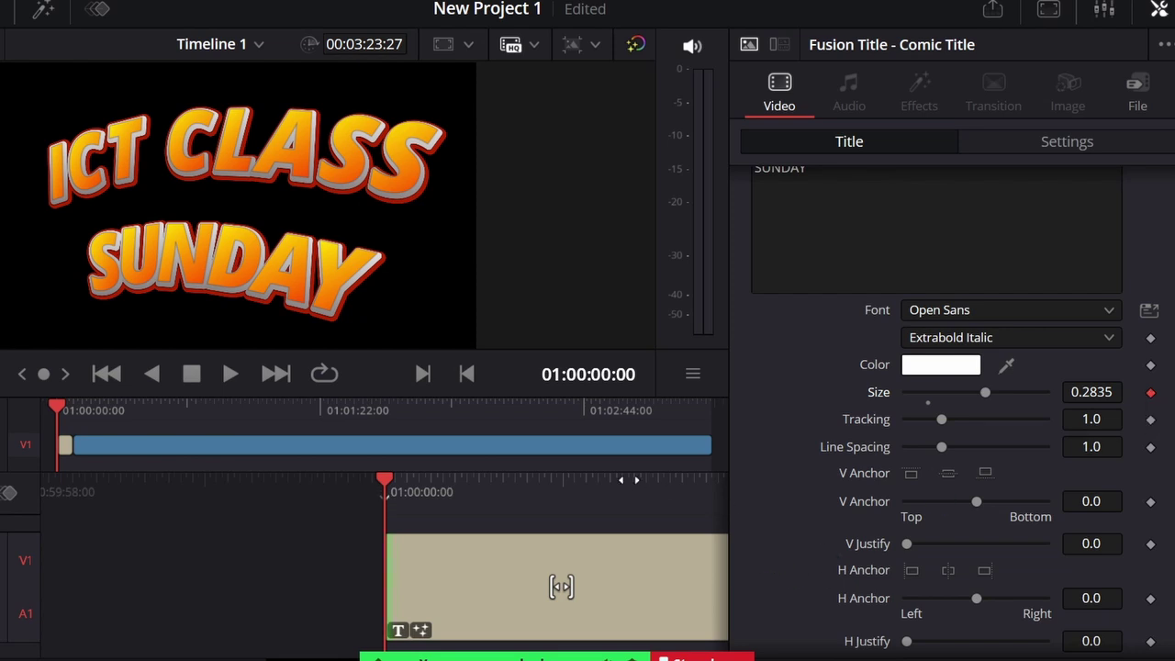
pyautogui.press('space')
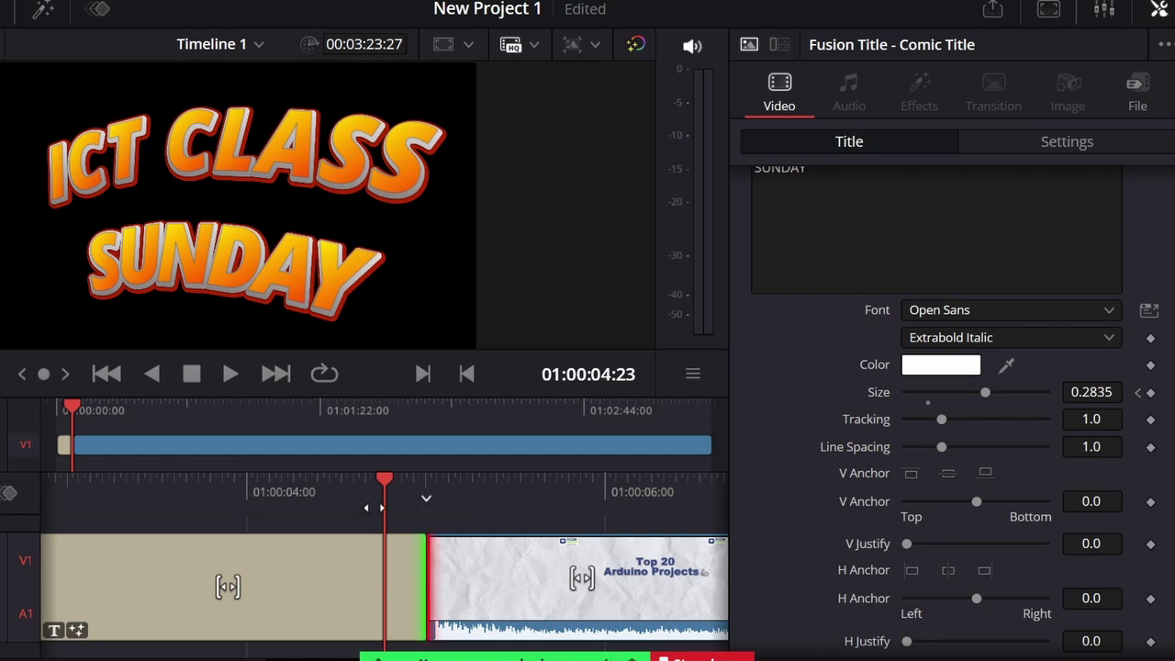
# Step: In Audio Editing.pdf, draw a large red letter A beside the Video Editing heading and thicken its strokes
pyautogui.click(728, 596)
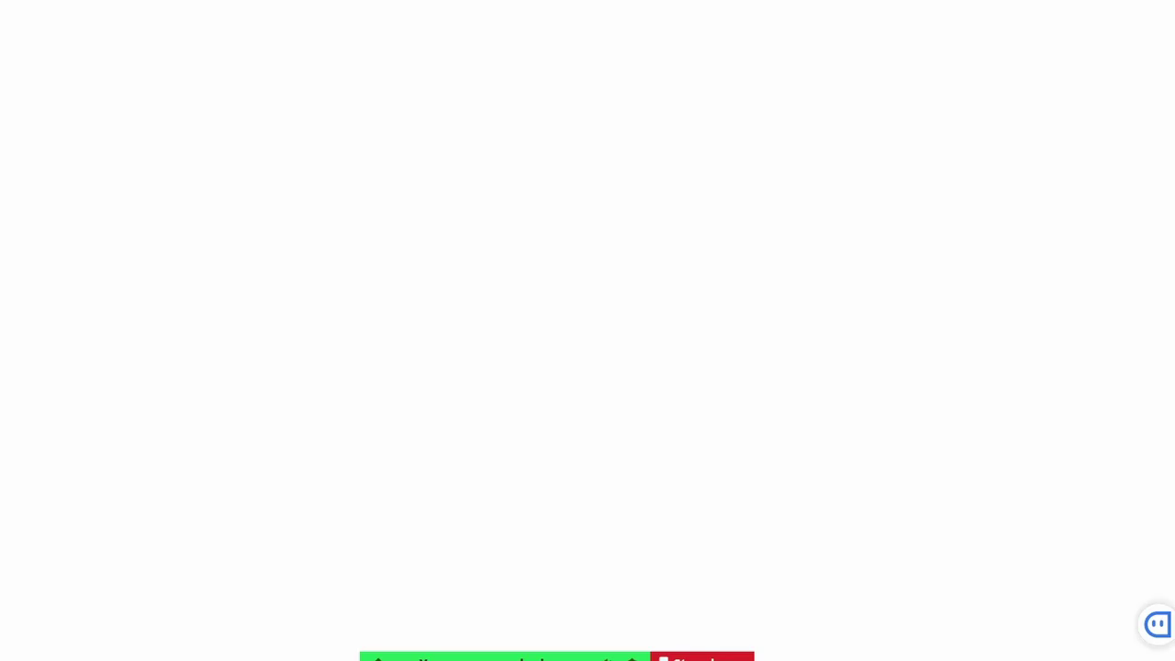
pyautogui.scroll(5, 607, 332)
pyautogui.scroll(-4, 601, 338)
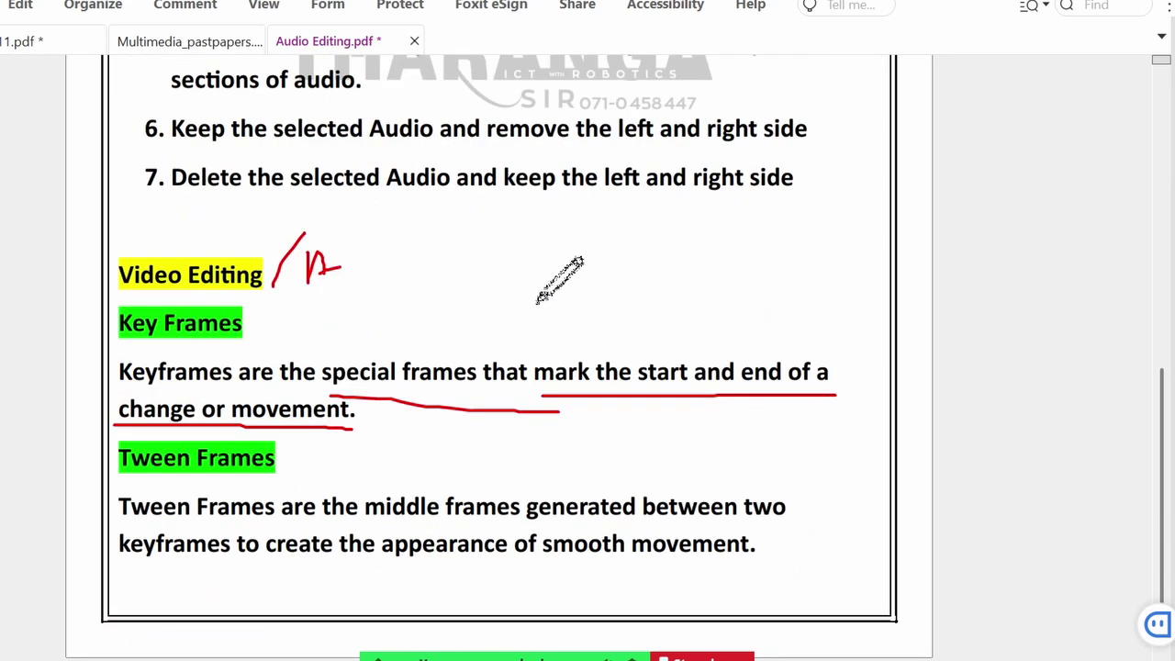
pyautogui.moveTo(376, 323)
pyautogui.mouseDown()
pyautogui.moveTo(419, 207)
pyautogui.moveTo(454, 321)
pyautogui.mouseUp()
pyautogui.moveTo(393, 268); pyautogui.dragTo(437, 264)
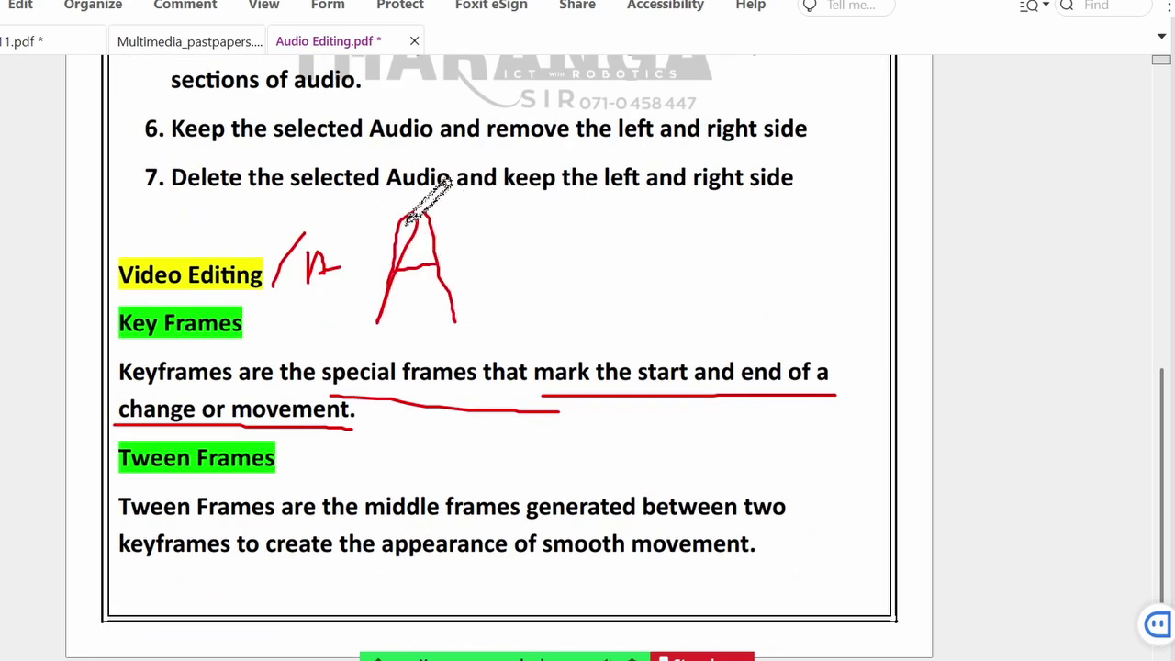
pyautogui.moveTo(419, 204)
pyautogui.mouseDown()
pyautogui.moveTo(368, 360)
pyautogui.moveTo(416, 213)
pyautogui.moveTo(456, 344)
pyautogui.moveTo(435, 263)
pyautogui.mouseUp()
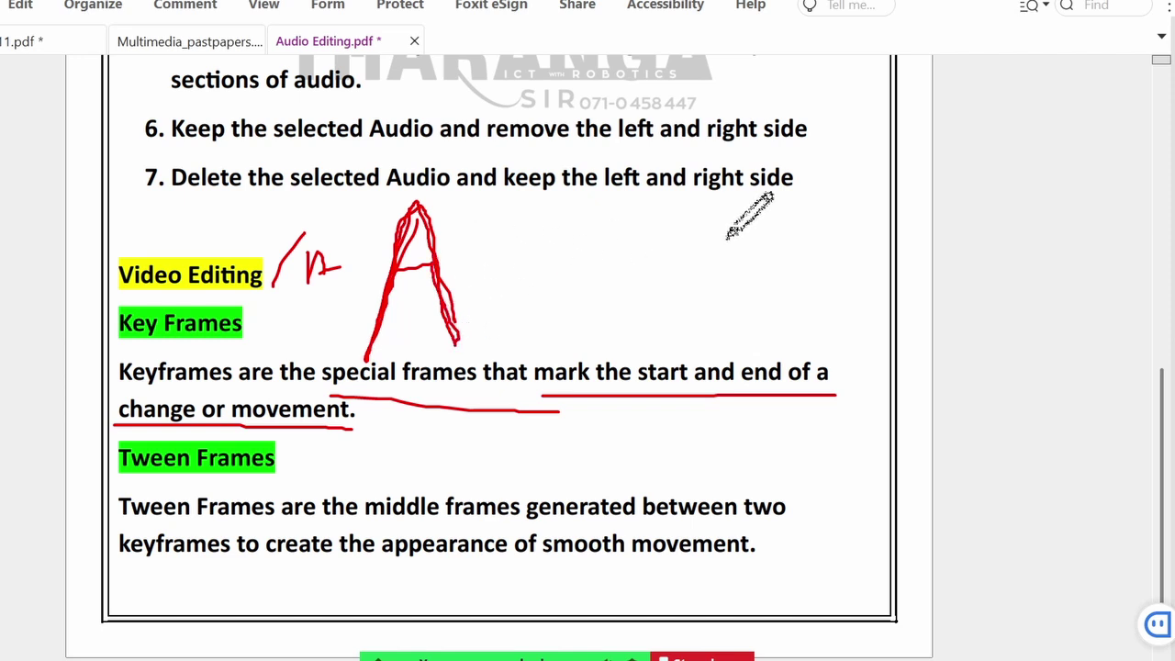
pyautogui.moveTo(786, 195)
pyautogui.mouseDown()
pyautogui.moveTo(744, 360)
pyautogui.moveTo(784, 199)
pyautogui.moveTo(833, 335)
pyautogui.mouseUp()
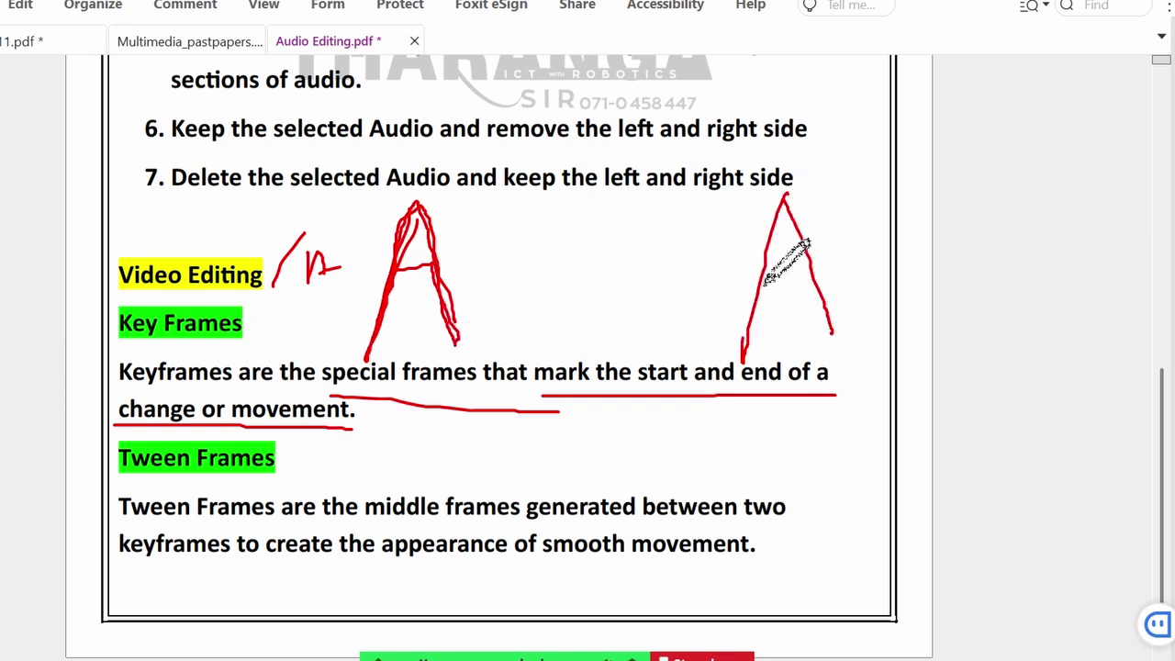
pyautogui.moveTo(763, 280); pyautogui.dragTo(809, 278)
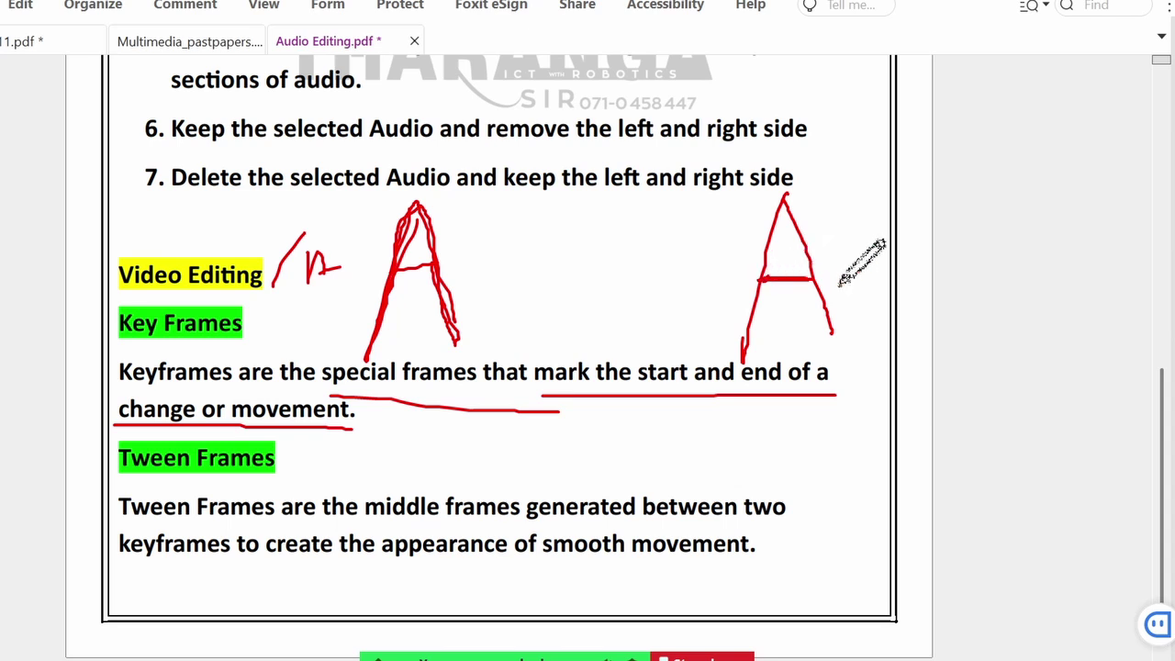
pyautogui.hotkey('ctrl', 'z')
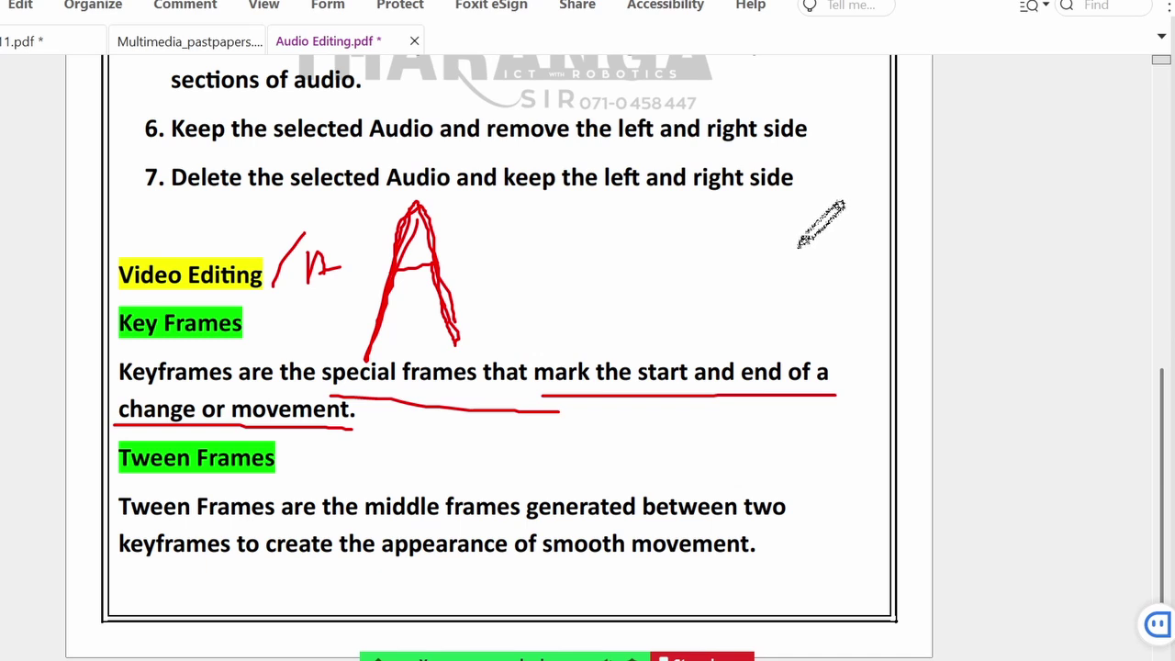
# Step: Draw a smaller red letter A across from the large one and join them with a horizontal line carrying four arrowheads
pyautogui.moveTo(799, 246)
pyautogui.mouseDown()
pyautogui.moveTo(787, 310)
pyautogui.moveTo(796, 244)
pyautogui.moveTo(827, 312)
pyautogui.mouseUp()
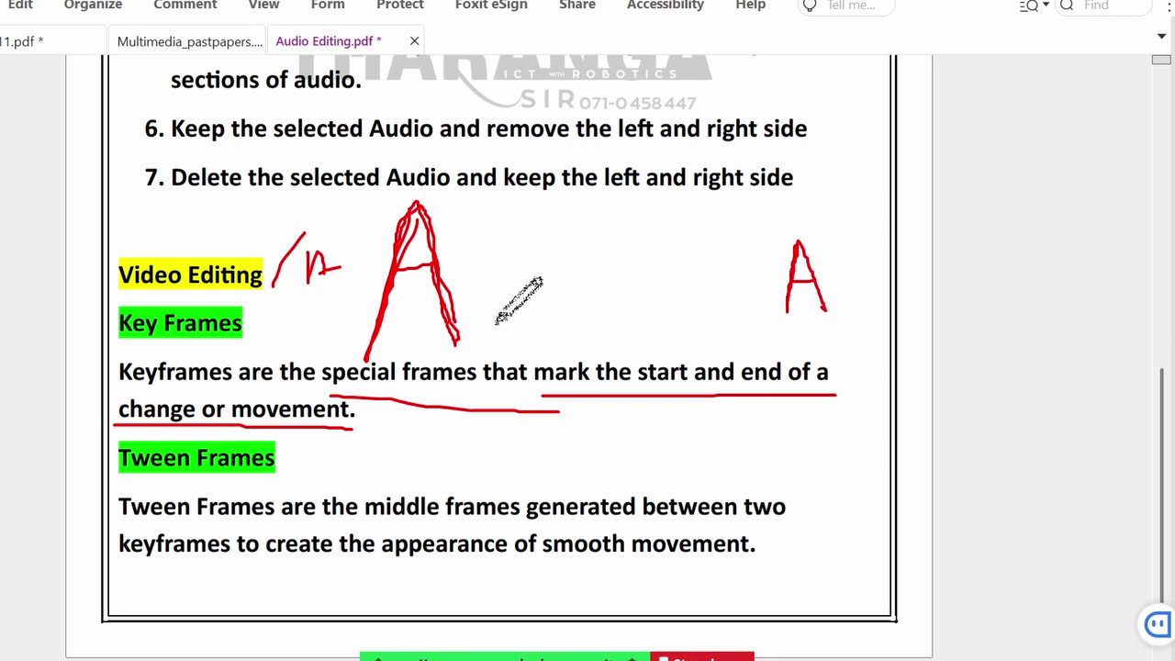
pyautogui.moveTo(464, 327); pyautogui.dragTo(771, 315)
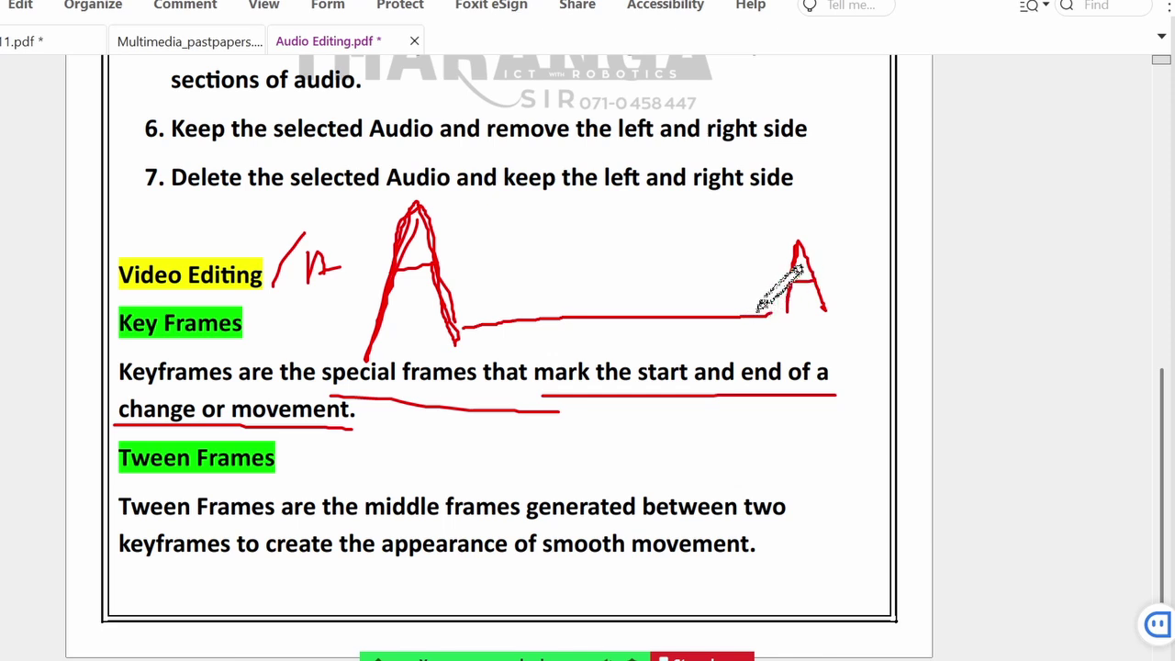
pyautogui.moveTo(477, 305)
pyautogui.mouseDown()
pyautogui.moveTo(524, 319)
pyautogui.moveTo(503, 350)
pyautogui.mouseUp()
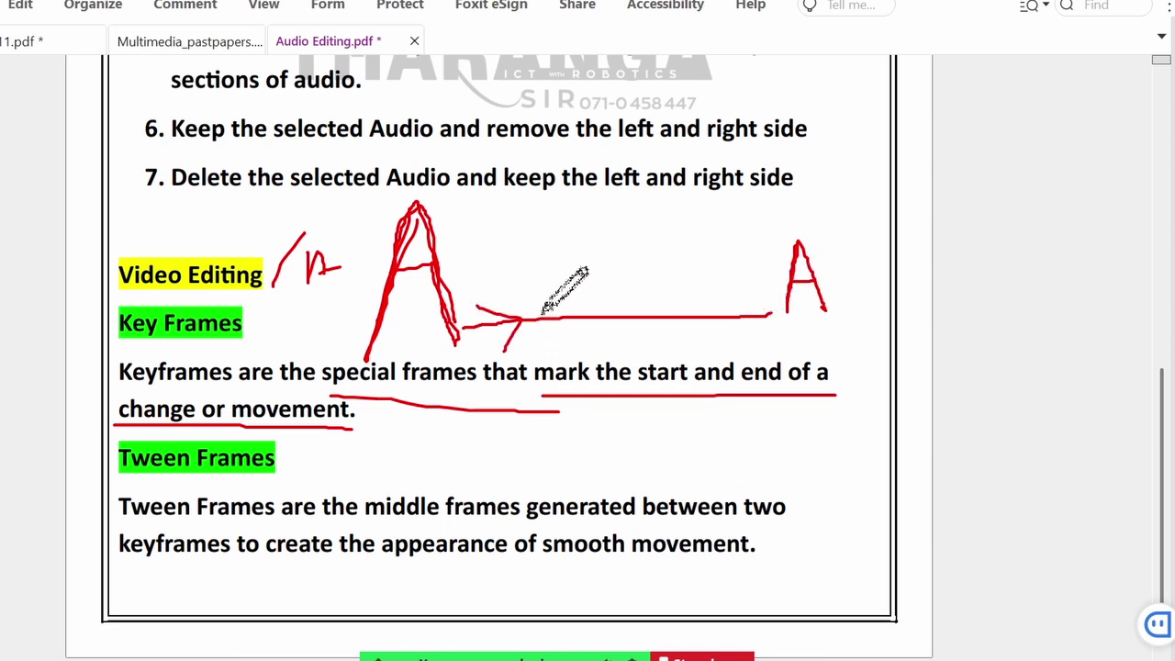
pyautogui.moveTo(539, 306)
pyautogui.mouseDown()
pyautogui.moveTo(588, 317)
pyautogui.moveTo(562, 349)
pyautogui.mouseUp()
pyautogui.moveTo(608, 292); pyautogui.dragTo(666, 317)
pyautogui.moveTo(666, 317); pyautogui.dragTo(640, 350)
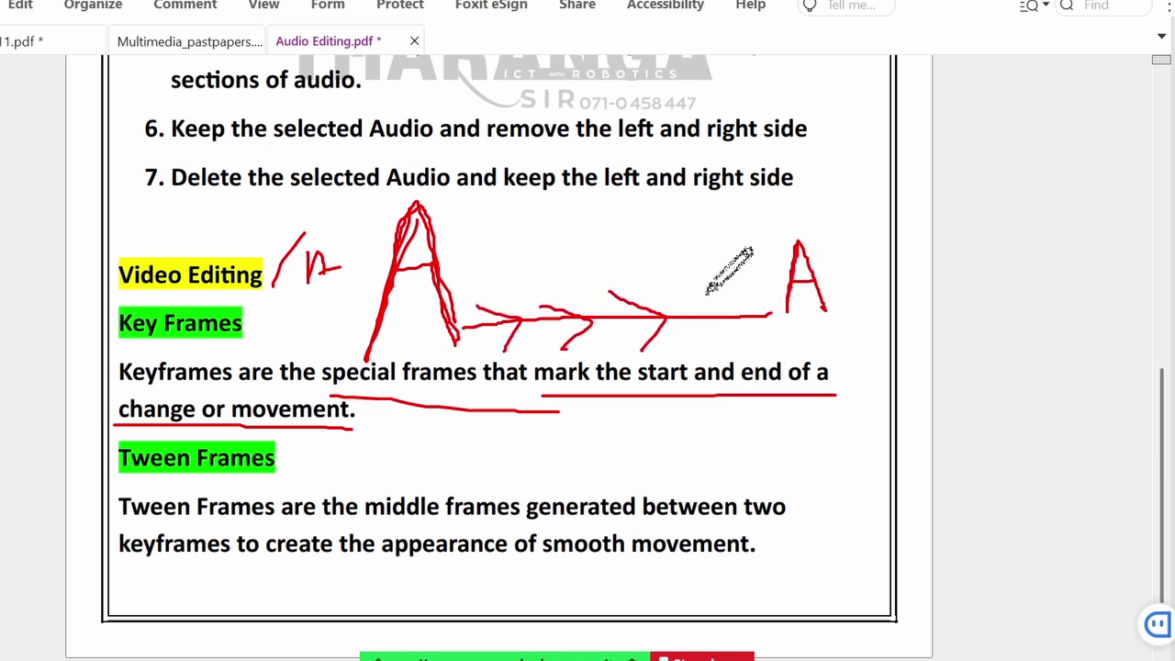
pyautogui.moveTo(705, 292); pyautogui.dragTo(758, 316)
pyautogui.moveTo(758, 316); pyautogui.dragTo(714, 358)
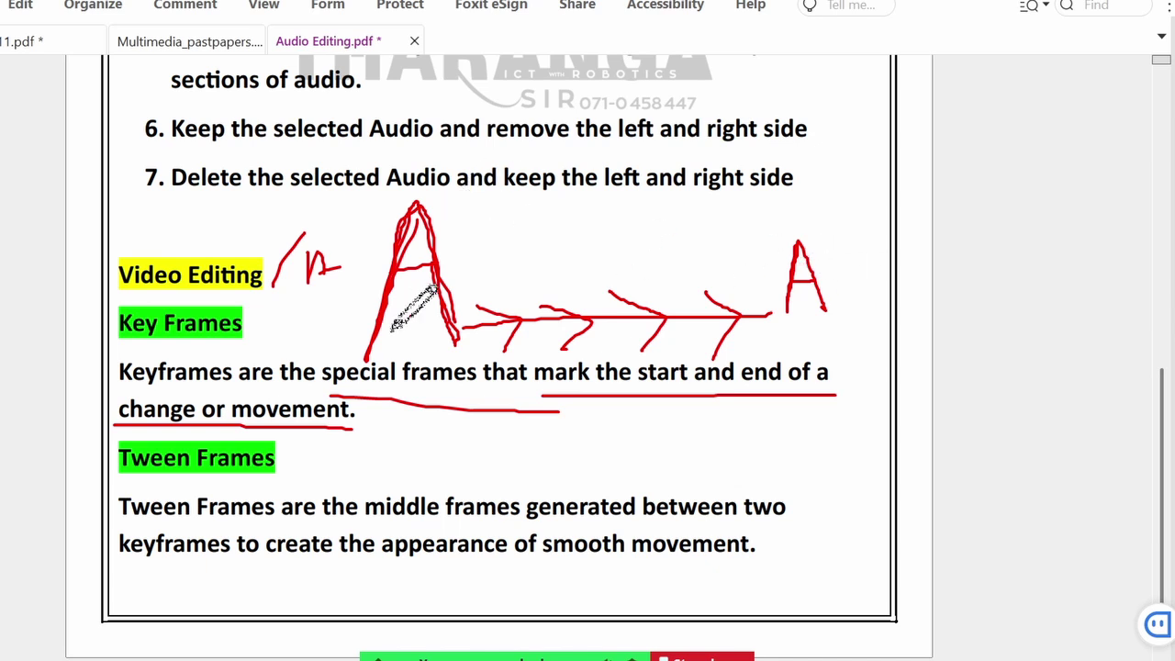
# Step: Draw two red arrows, one pointing up at the large A and one pointing up at the small A
pyautogui.moveTo(414, 314); pyautogui.dragTo(414, 424)
pyautogui.moveTo(390, 358); pyautogui.dragTo(437, 353)
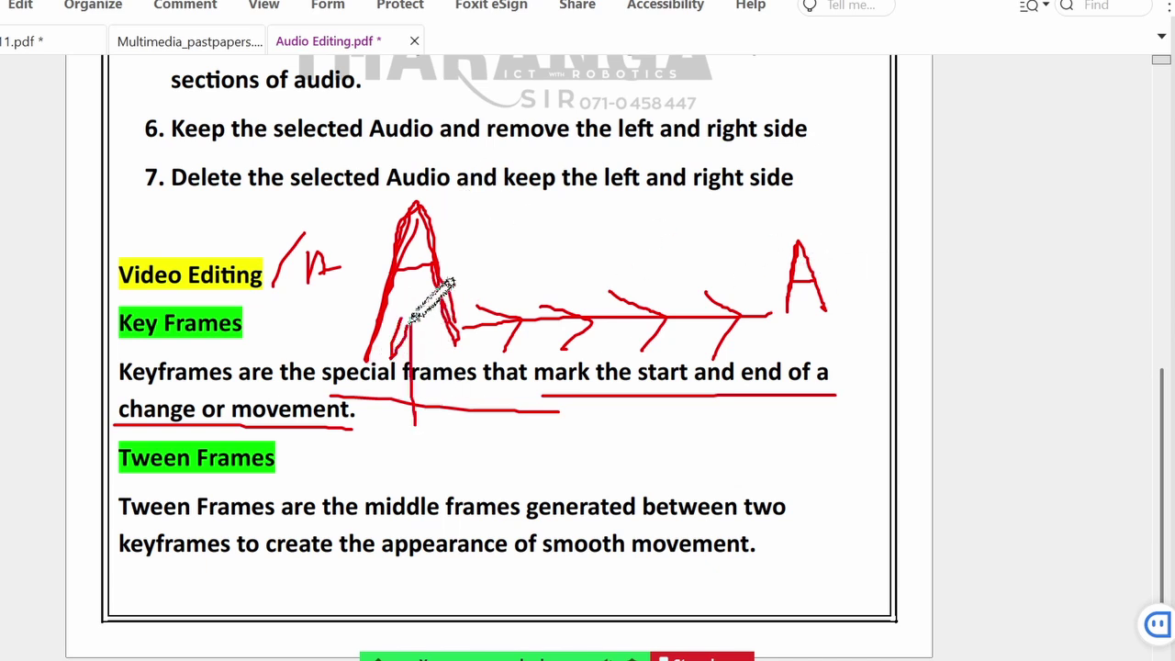
pyautogui.moveTo(844, 312); pyautogui.dragTo(885, 468)
pyautogui.moveTo(849, 348); pyautogui.dragTo(886, 362)
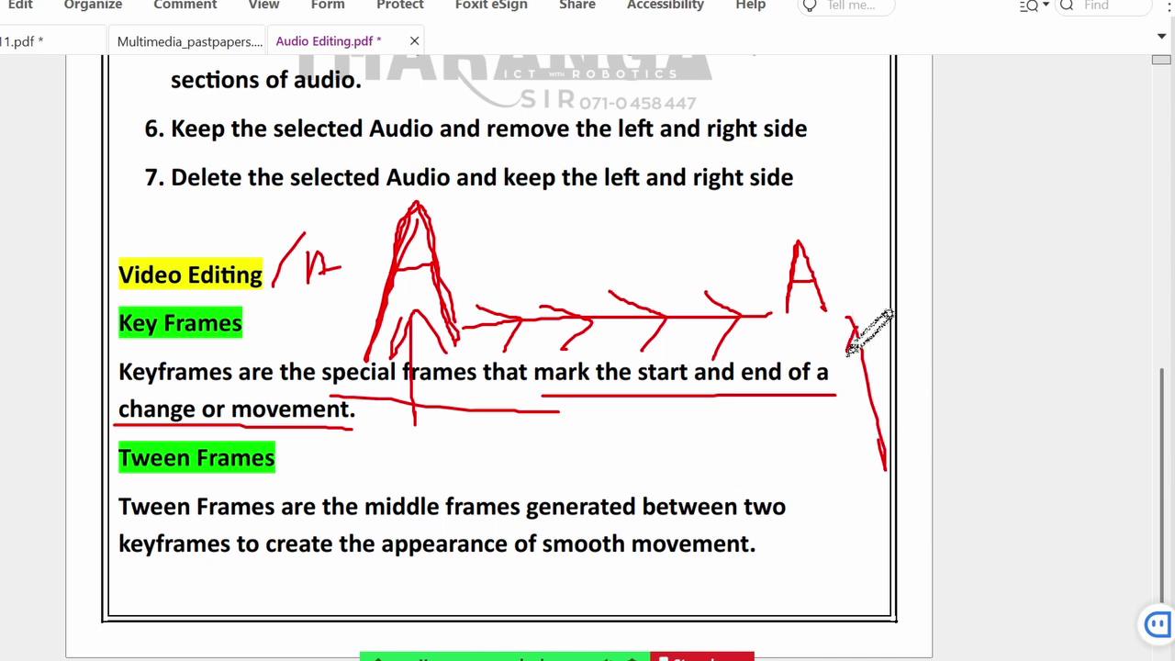
# Step: Handwrite a red key frame label below each of the two upward arrows
pyautogui.moveTo(393, 432); pyautogui.dragTo(401, 501)
pyautogui.moveTo(428, 414)
pyautogui.mouseDown()
pyautogui.moveTo(397, 462)
pyautogui.moveTo(421, 471)
pyautogui.moveTo(431, 435)
pyautogui.moveTo(440, 463)
pyautogui.moveTo(452, 442)
pyautogui.moveTo(478, 439)
pyautogui.moveTo(496, 518)
pyautogui.mouseUp()
pyautogui.moveTo(521, 430); pyautogui.dragTo(505, 516)
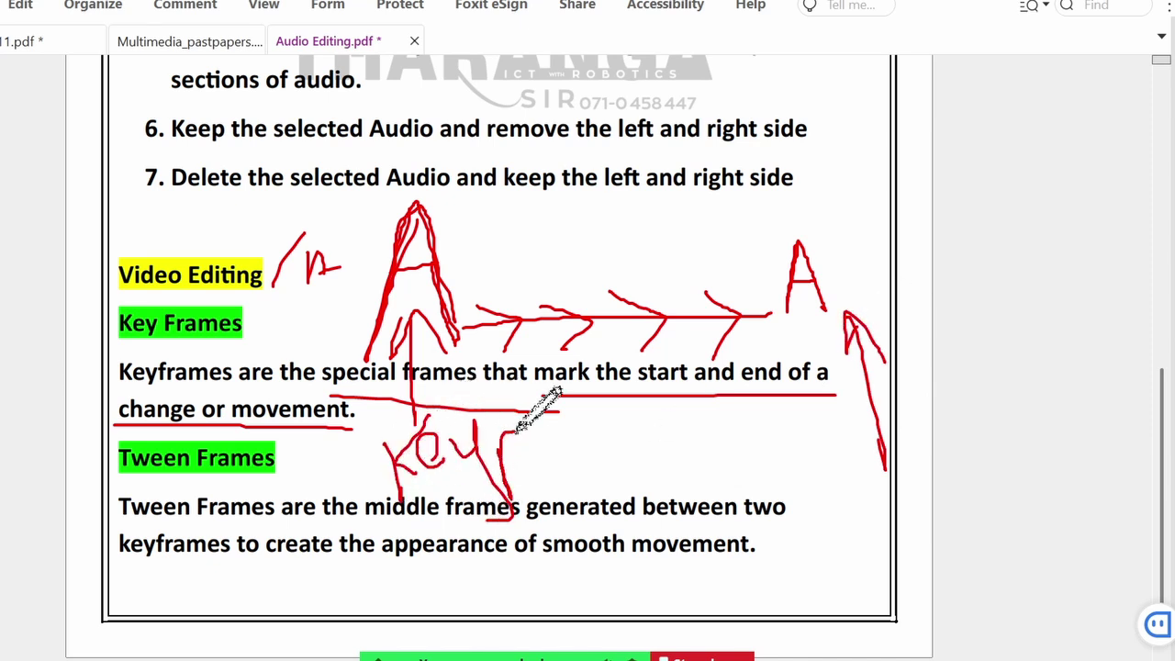
pyautogui.moveTo(493, 452)
pyautogui.mouseDown()
pyautogui.moveTo(536, 456)
pyautogui.moveTo(574, 464)
pyautogui.mouseUp()
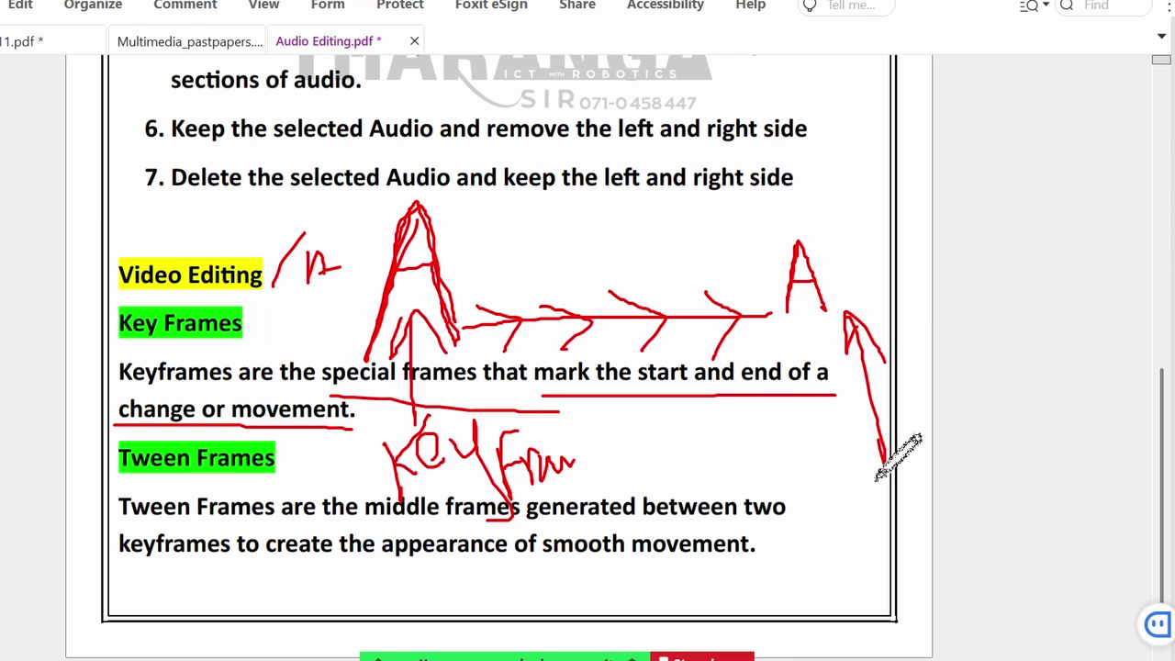
pyautogui.moveTo(884, 470); pyautogui.dragTo(895, 541)
pyautogui.moveTo(917, 455); pyautogui.dragTo(872, 521)
pyautogui.moveTo(872, 521); pyautogui.dragTo(907, 532)
pyautogui.moveTo(932, 479); pyautogui.dragTo(925, 527)
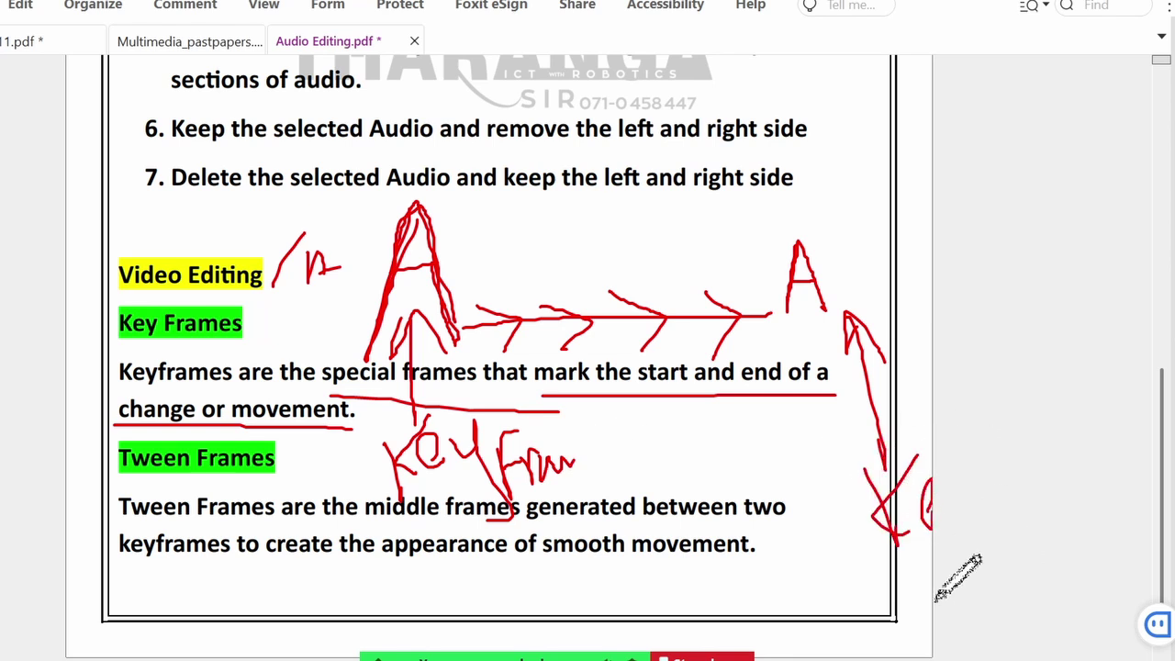
pyautogui.moveTo(851, 558)
pyautogui.mouseDown()
pyautogui.moveTo(837, 625)
pyautogui.moveTo(858, 587)
pyautogui.moveTo(909, 573)
pyautogui.mouseUp()
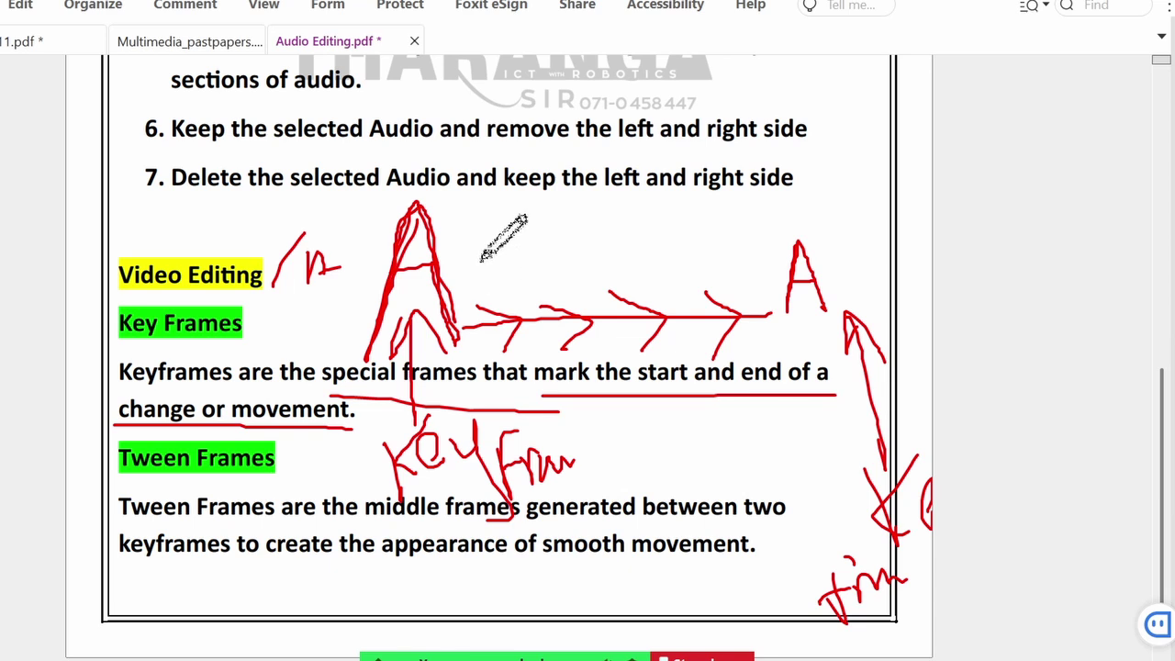
# Step: Draw a row of slanted red strokes between the two As and a curve from the Tween Frames heading to the large A
pyautogui.moveTo(470, 249)
pyautogui.mouseDown()
pyautogui.moveTo(483, 315)
pyautogui.moveTo(510, 327)
pyautogui.mouseUp()
pyautogui.moveTo(518, 249); pyautogui.dragTo(531, 321)
pyautogui.moveTo(571, 248)
pyautogui.mouseDown()
pyautogui.moveTo(589, 337)
pyautogui.moveTo(615, 322)
pyautogui.mouseUp()
pyautogui.moveTo(634, 248); pyautogui.dragTo(650, 336)
pyautogui.moveTo(670, 247); pyautogui.dragTo(690, 323)
pyautogui.moveTo(707, 246); pyautogui.dragTo(725, 321)
pyautogui.moveTo(740, 246)
pyautogui.mouseDown()
pyautogui.moveTo(748, 314)
pyautogui.moveTo(769, 323)
pyautogui.mouseUp()
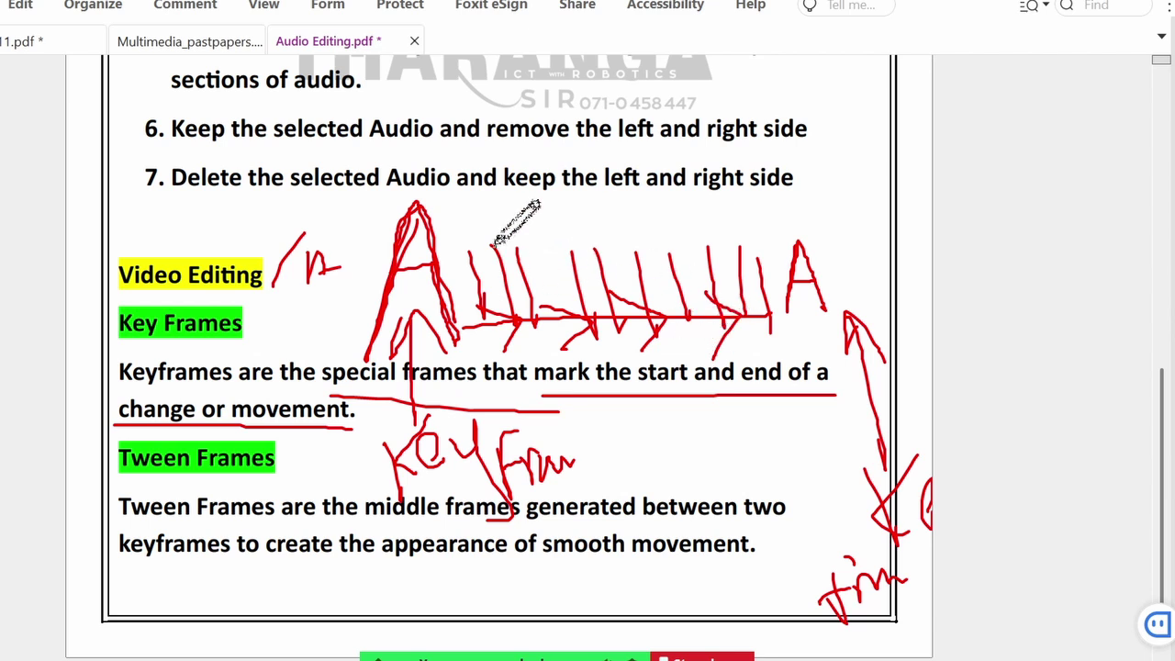
pyautogui.moveTo(126, 461)
pyautogui.mouseDown()
pyautogui.moveTo(130, 234)
pyautogui.moveTo(248, 214)
pyautogui.moveTo(415, 264)
pyautogui.moveTo(347, 277)
pyautogui.moveTo(364, 207)
pyautogui.moveTo(381, 236)
pyautogui.moveTo(360, 237)
pyautogui.moveTo(390, 259)
pyautogui.moveTo(428, 210)
pyautogui.mouseUp()
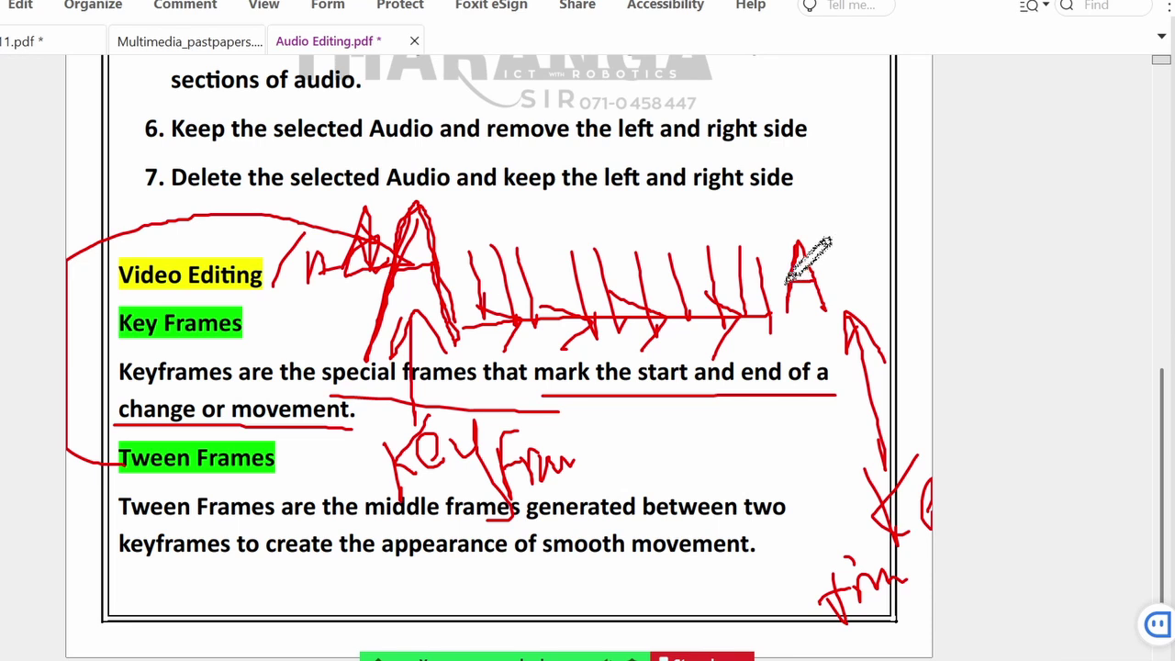
pyautogui.moveTo(457, 209)
pyautogui.mouseDown()
pyautogui.moveTo(459, 296)
pyautogui.moveTo(453, 214)
pyautogui.moveTo(481, 275)
pyautogui.moveTo(442, 252)
pyautogui.moveTo(487, 240)
pyautogui.moveTo(494, 294)
pyautogui.moveTo(510, 256)
pyautogui.moveTo(511, 273)
pyautogui.moveTo(512, 255)
pyautogui.moveTo(533, 244)
pyautogui.moveTo(565, 284)
pyautogui.moveTo(570, 267)
pyautogui.moveTo(602, 286)
pyautogui.moveTo(656, 260)
pyautogui.moveTo(795, 272)
pyautogui.moveTo(801, 243)
pyautogui.mouseUp()
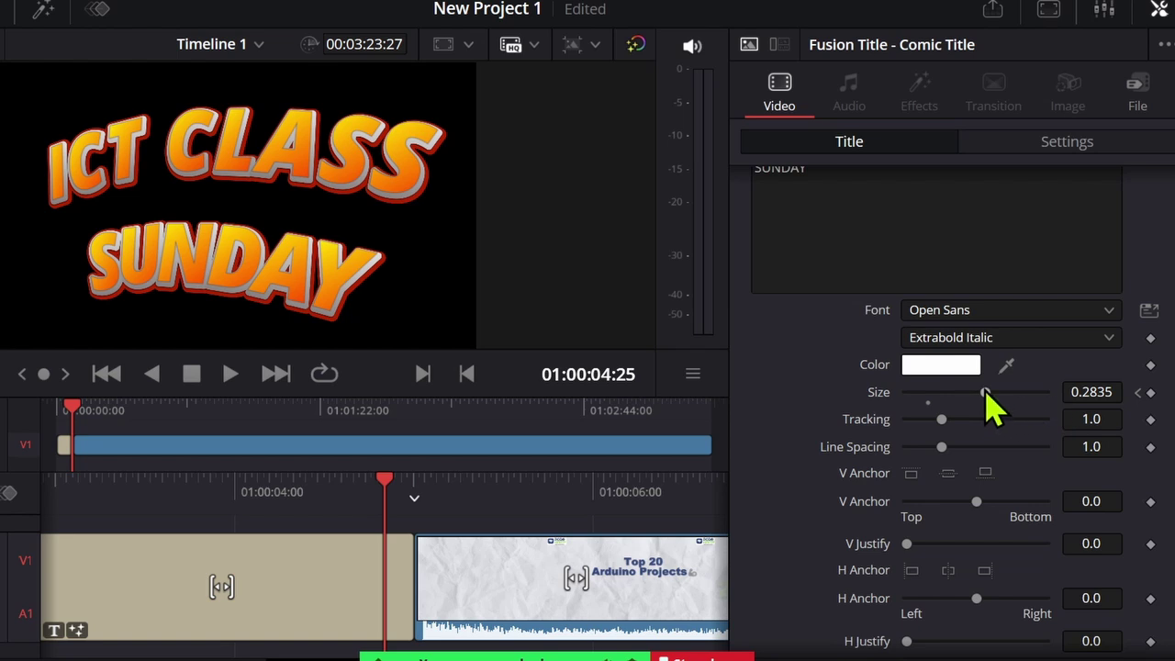
# Step: In DaVinci Resolve, set the Comic Title size to 0.0433 at 01:00:04:25 and play the title animation from the timeline start
pyautogui.moveTo(985, 393); pyautogui.dragTo(919, 393)
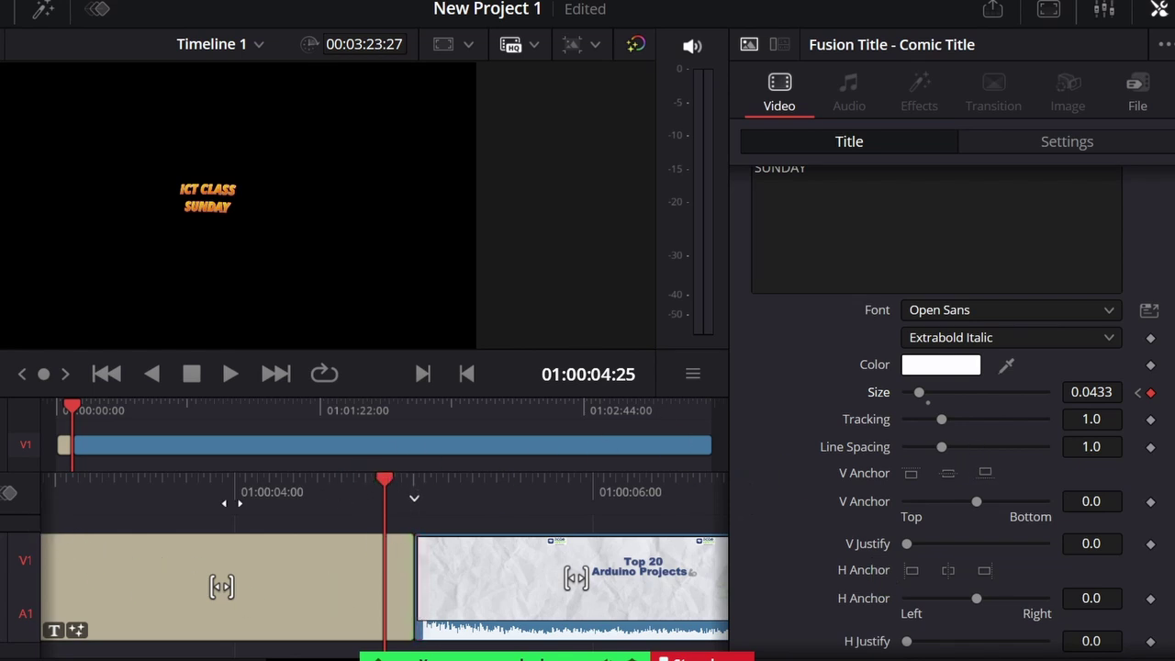
pyautogui.press('Home')
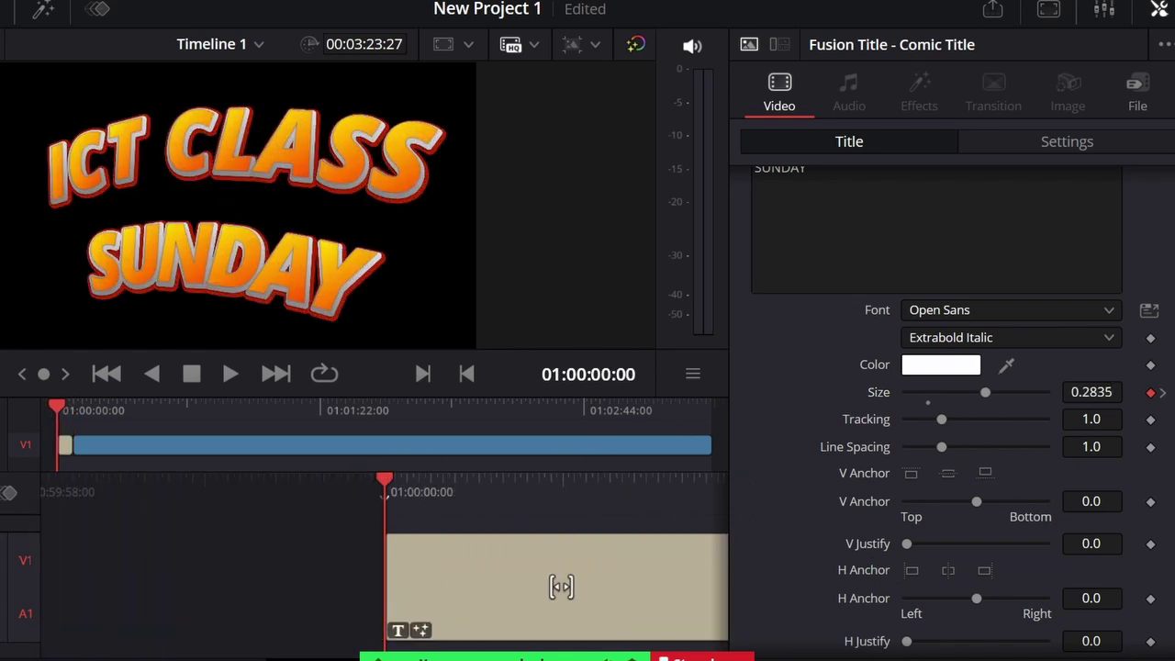
pyautogui.click(227, 378)
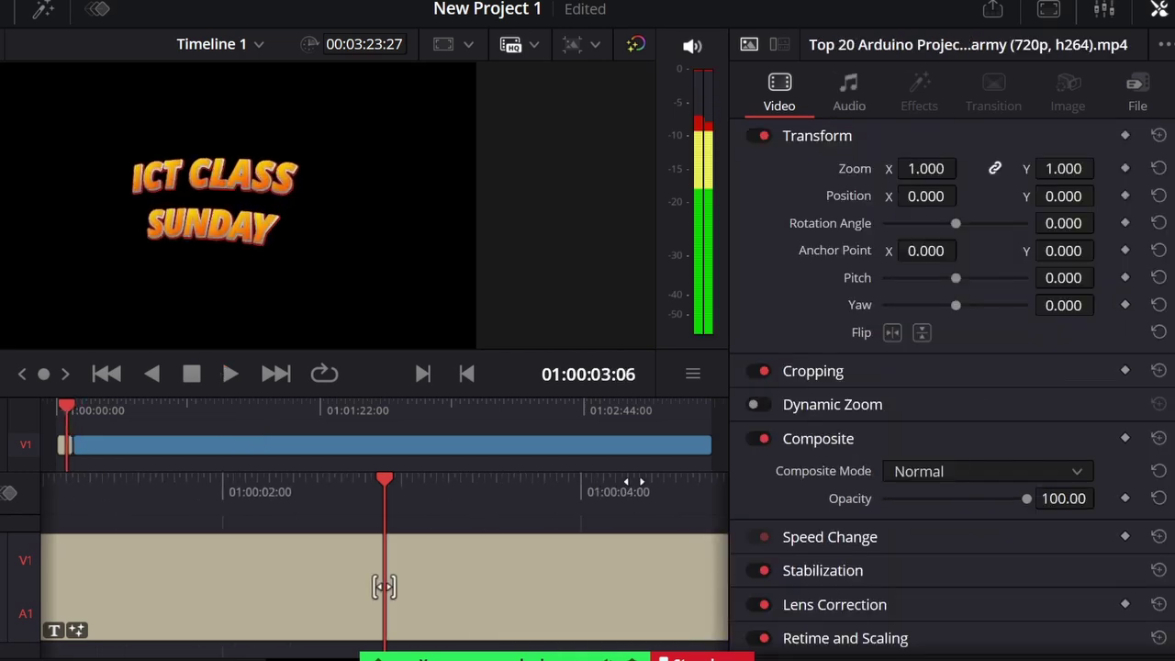
pyautogui.click(383, 588)
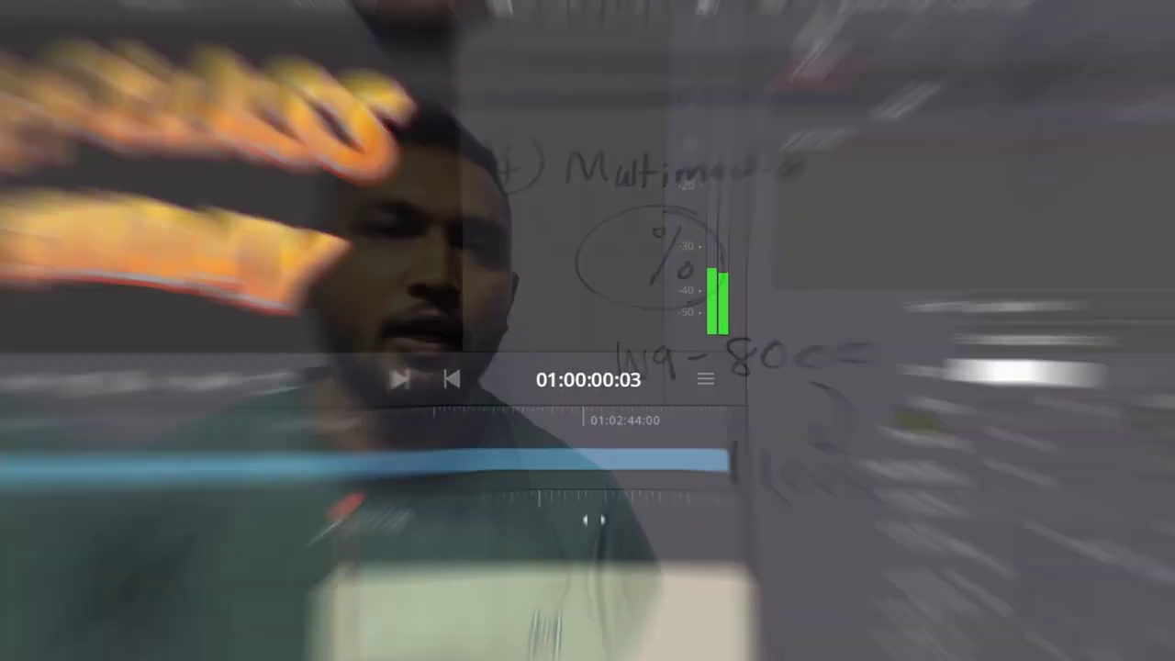